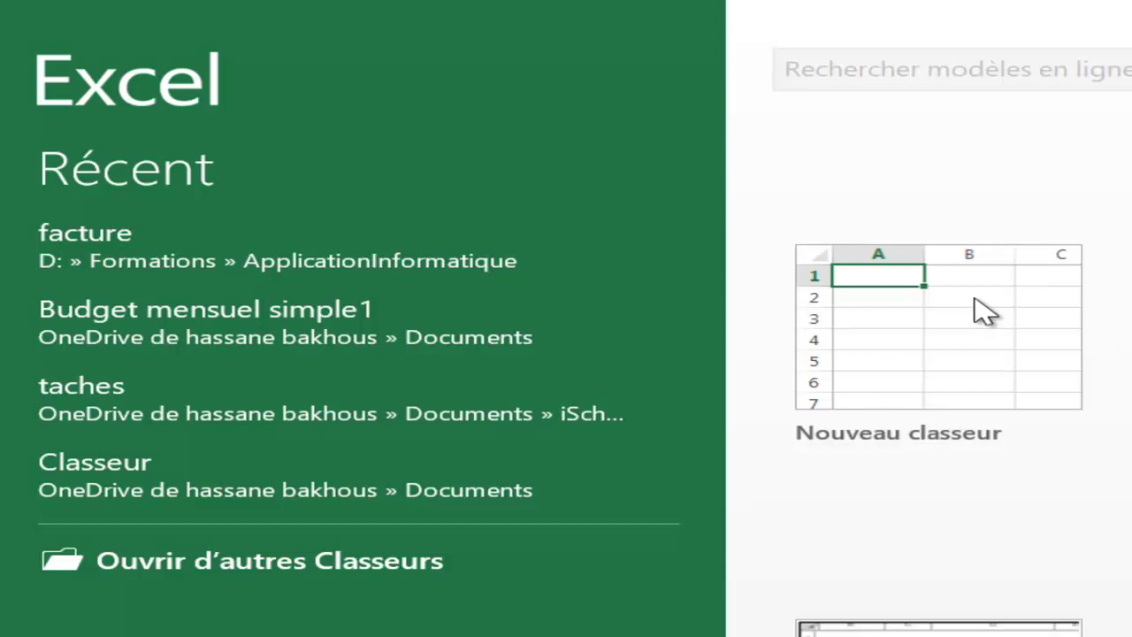
Step: Create a blank workbook from the Nouveau classeur tile on Excel's start screen
{"action": "left_click", "coordinate": [936, 343]}
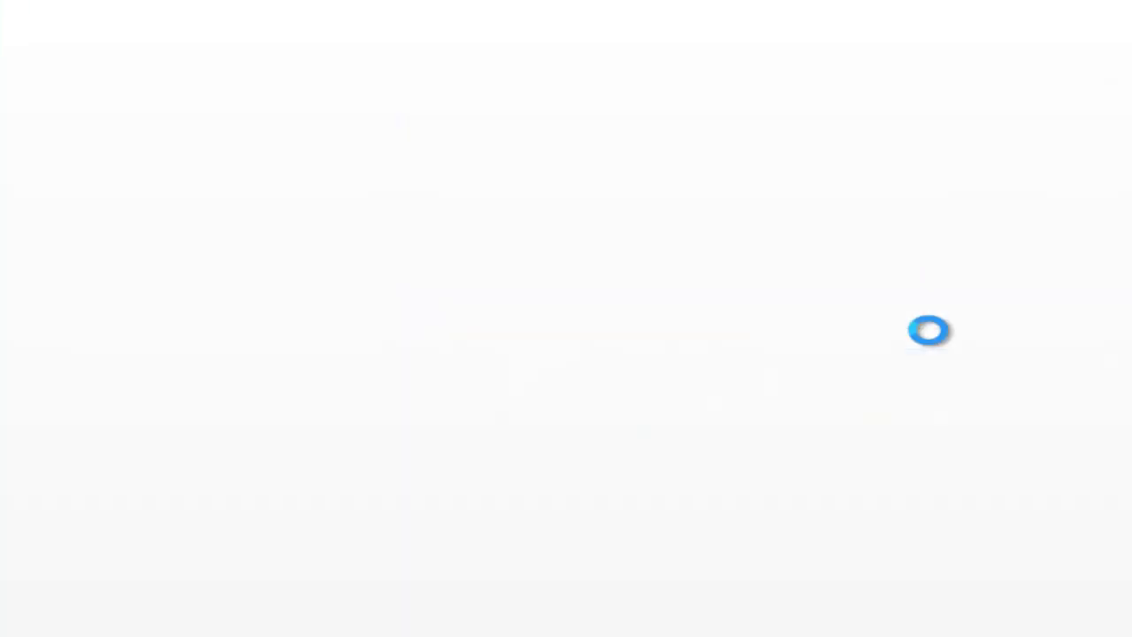
{"action": "left_click", "coordinate": [931, 332]}
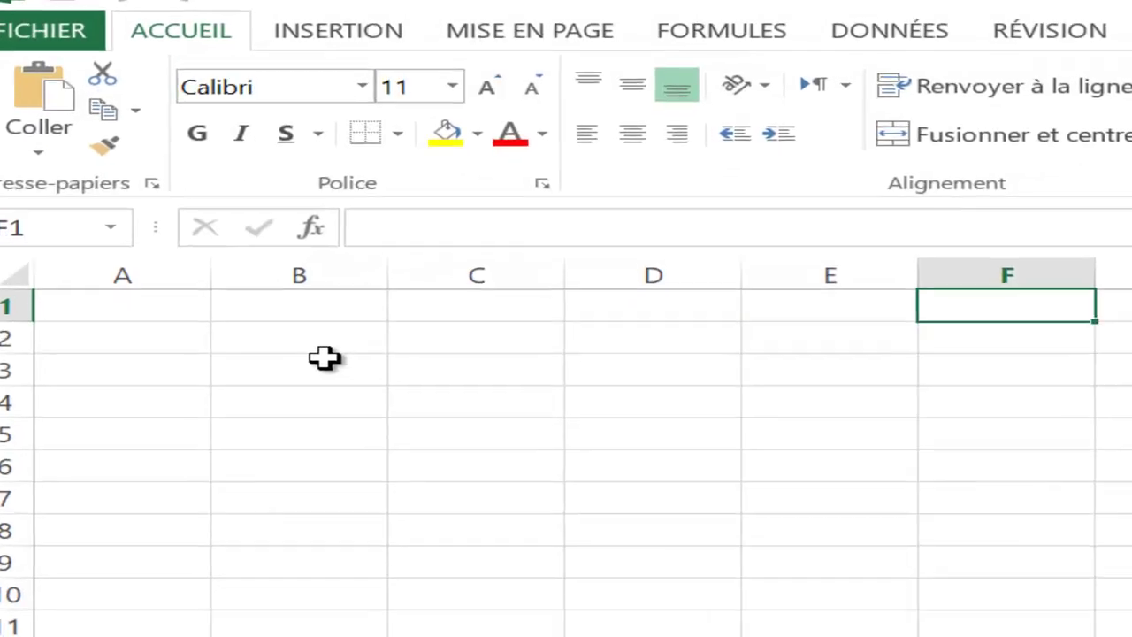
Step: Enter the title 'Budget cinematographique' in cell B2
{"action": "left_click", "coordinate": [334, 345]}
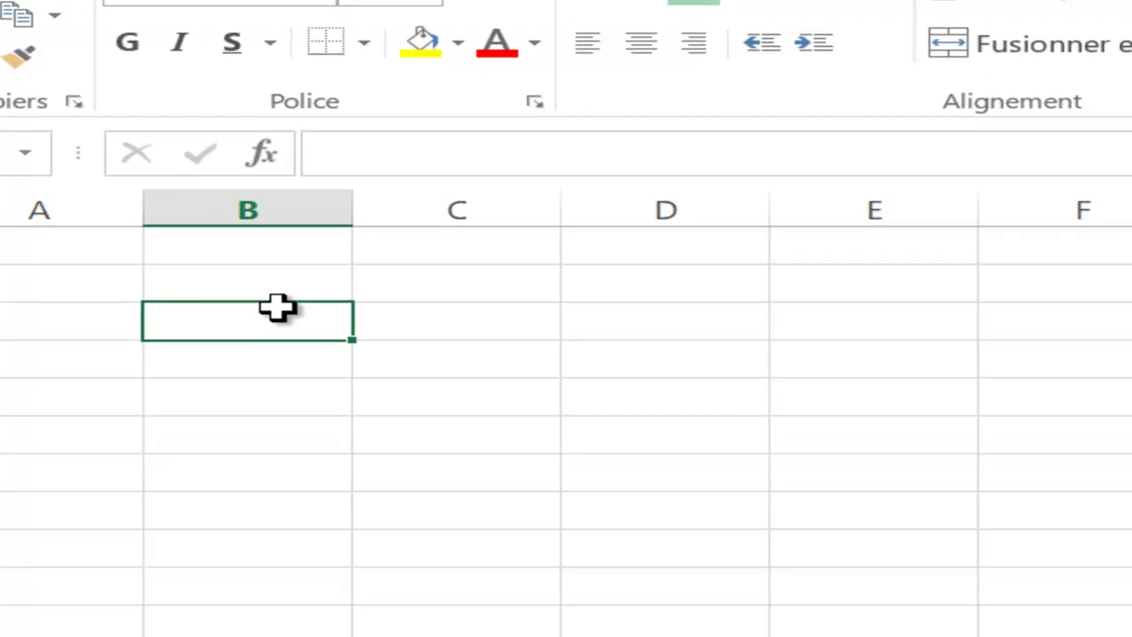
{"action": "type", "text": "Budget"}
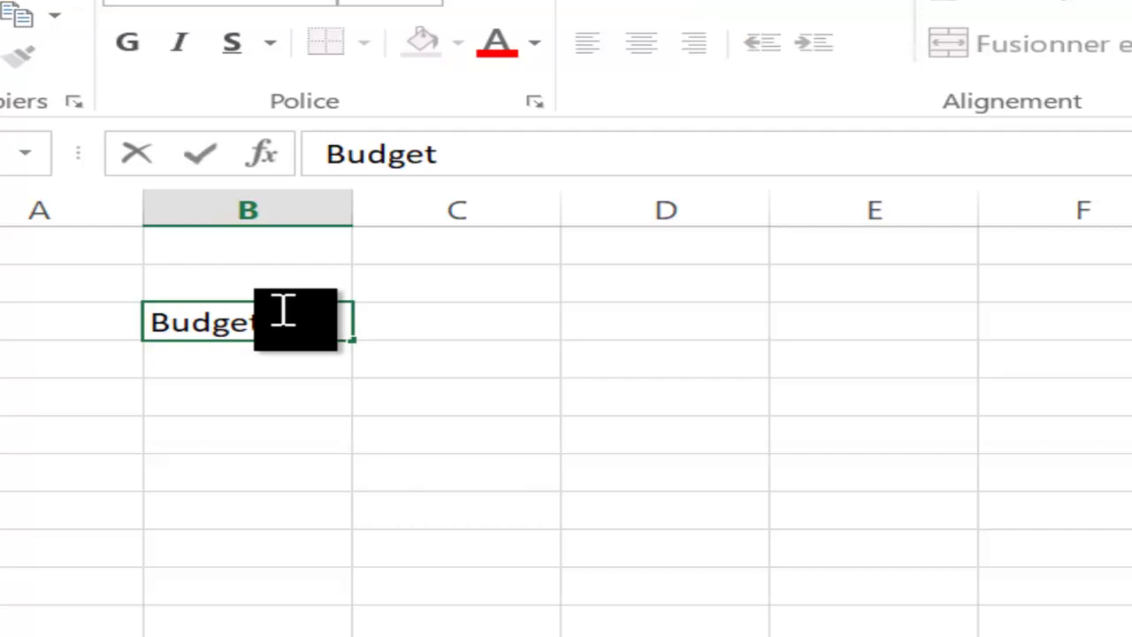
{"action": "type", "text": " cinematographique"}
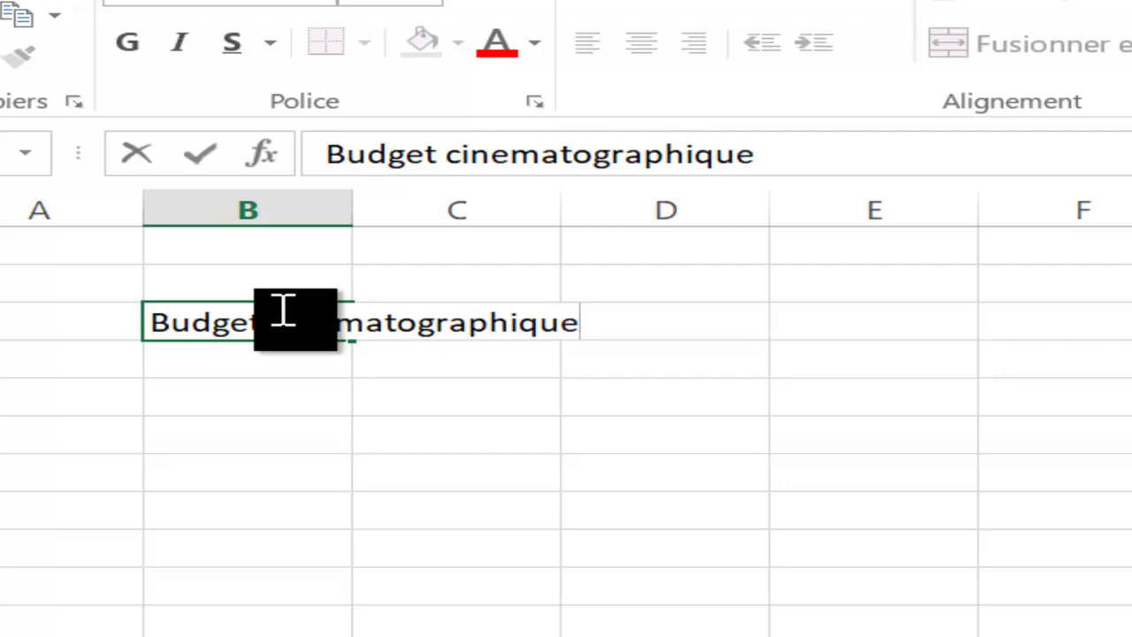
{"action": "key", "text": "Return"}
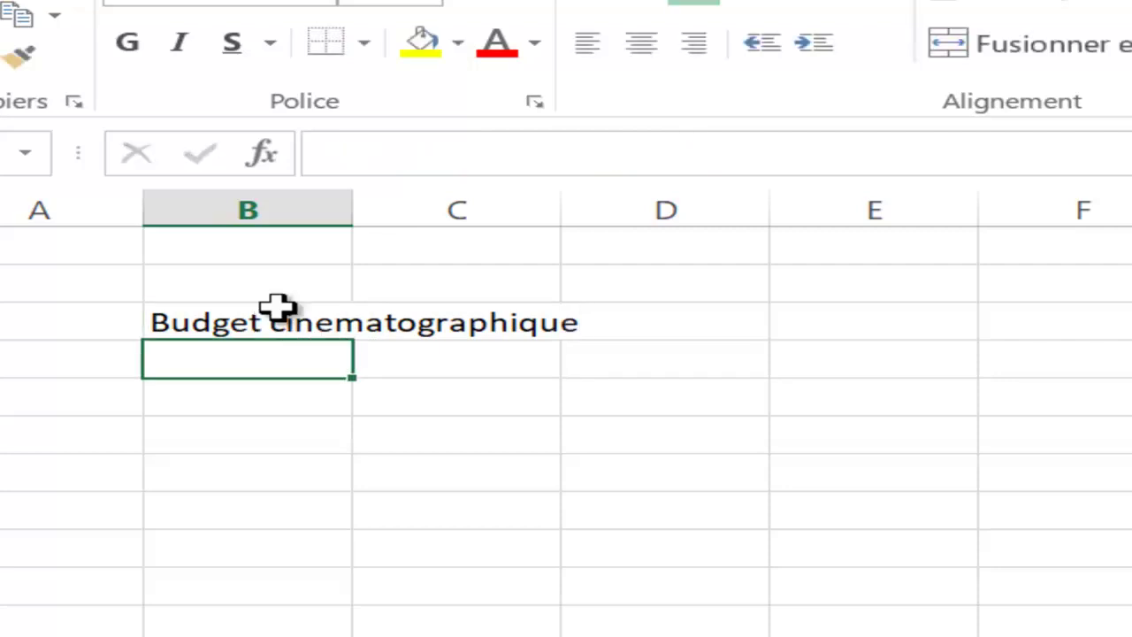
Step: Add 'Court métrage : Les amis d'hier' in B3 and 'Année de sortie: 2021' in B4
{"action": "type", "text": "Court m"}
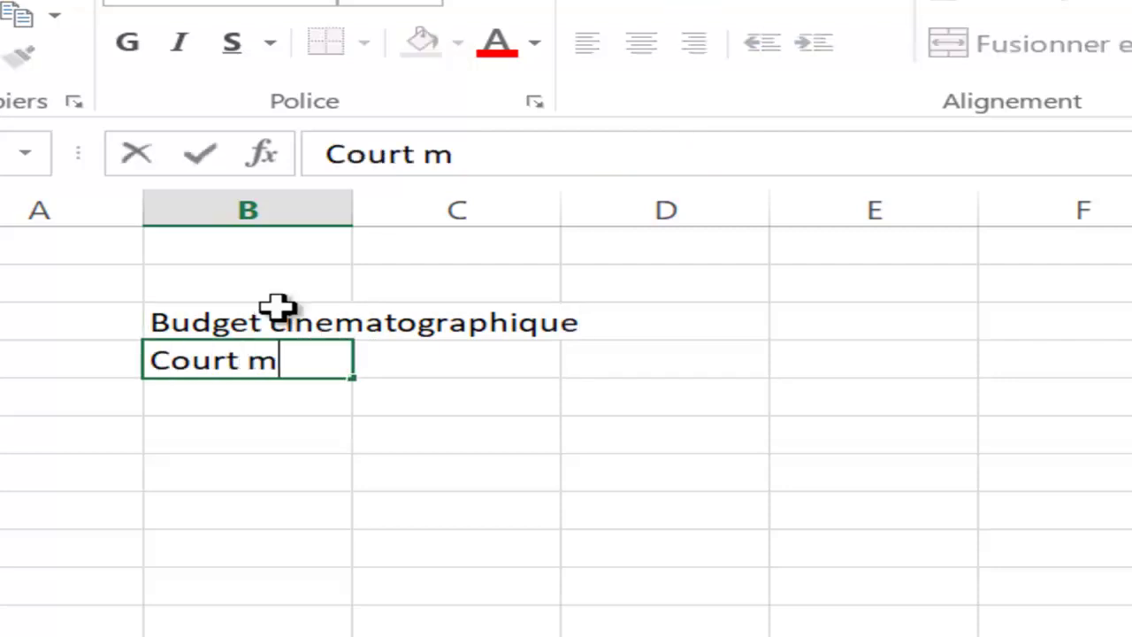
{"action": "type", "text": "étrage "}
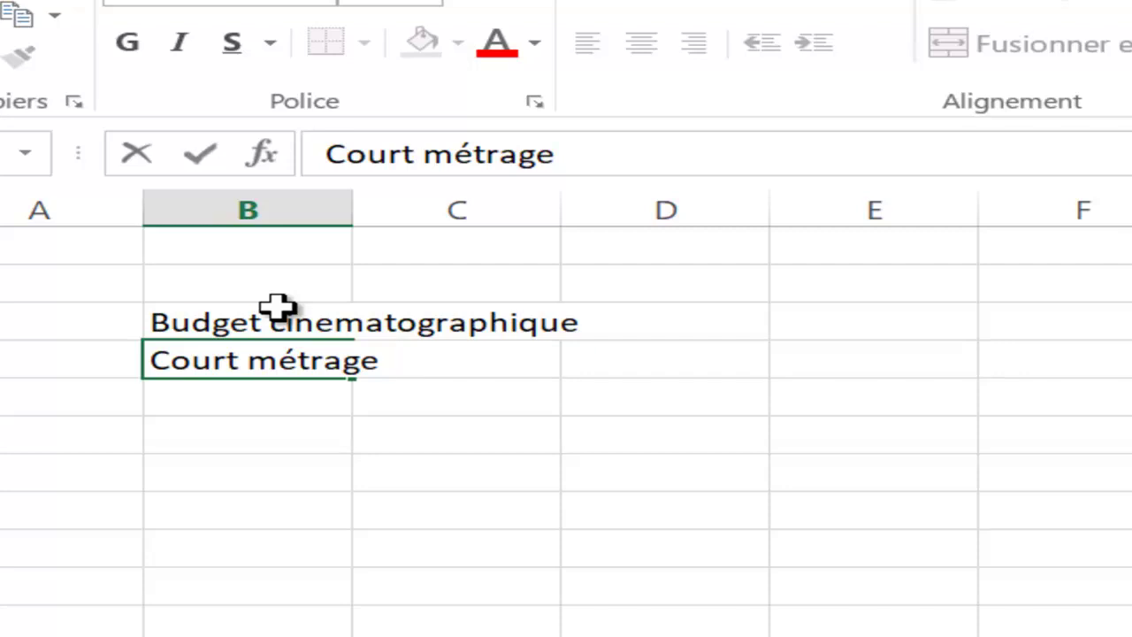
{"action": "type", "text": "le"}
{"action": "key", "text": "BackSpace"}
{"action": "key", "text": "BackSpace"}
{"action": "type", "text": ": Les "}
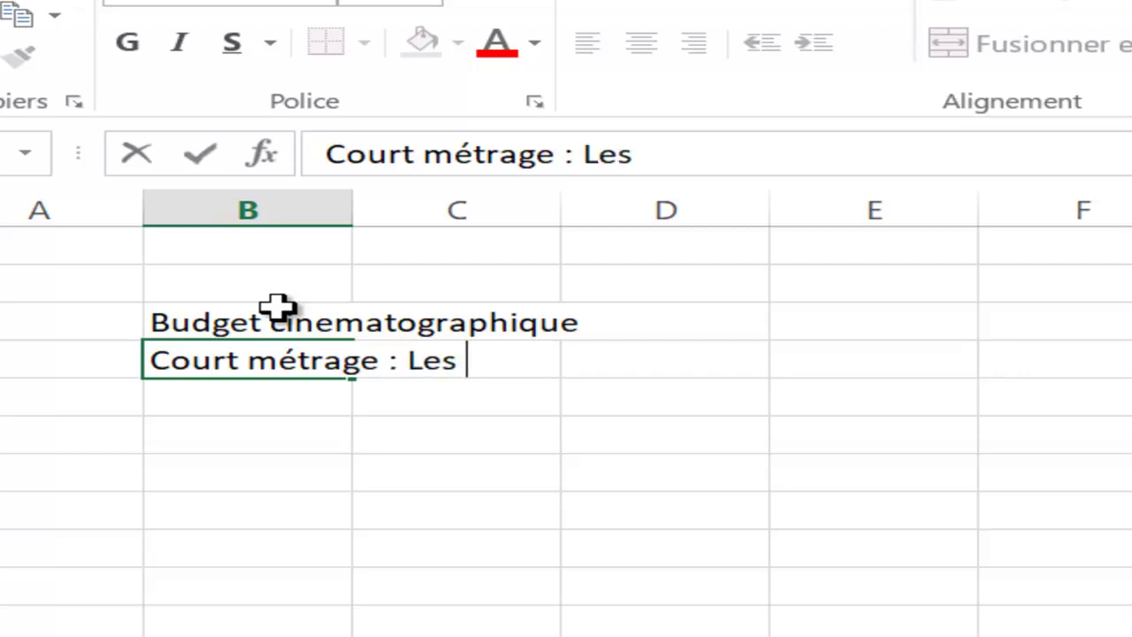
{"action": "type", "text": "amis "}
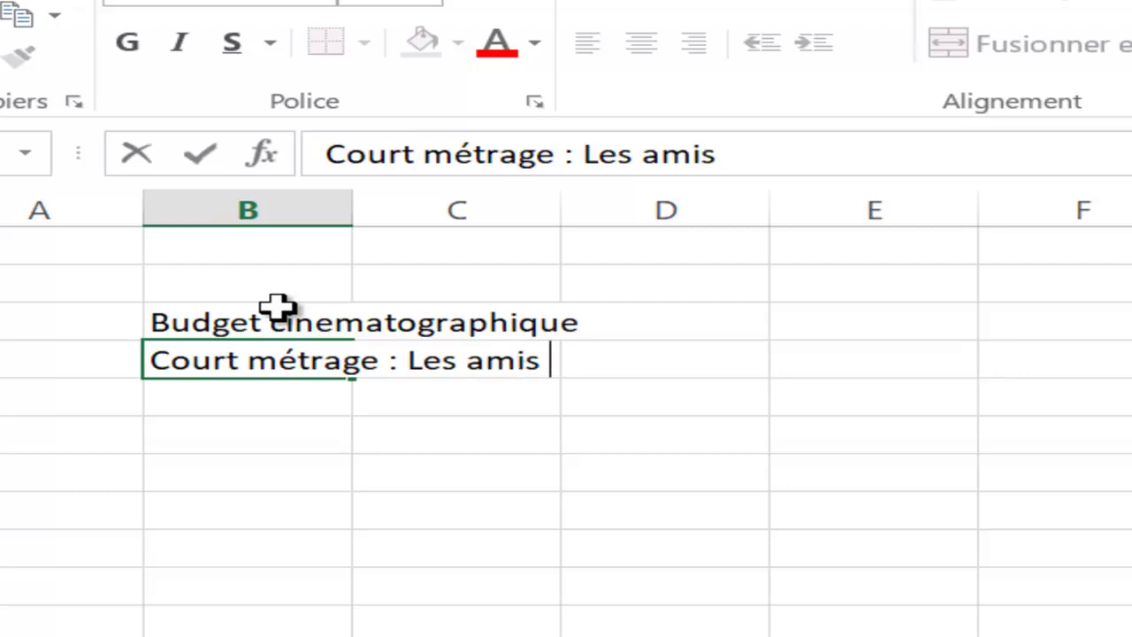
{"action": "type", "text": "d'hier"}
{"action": "key", "text": "Return"}
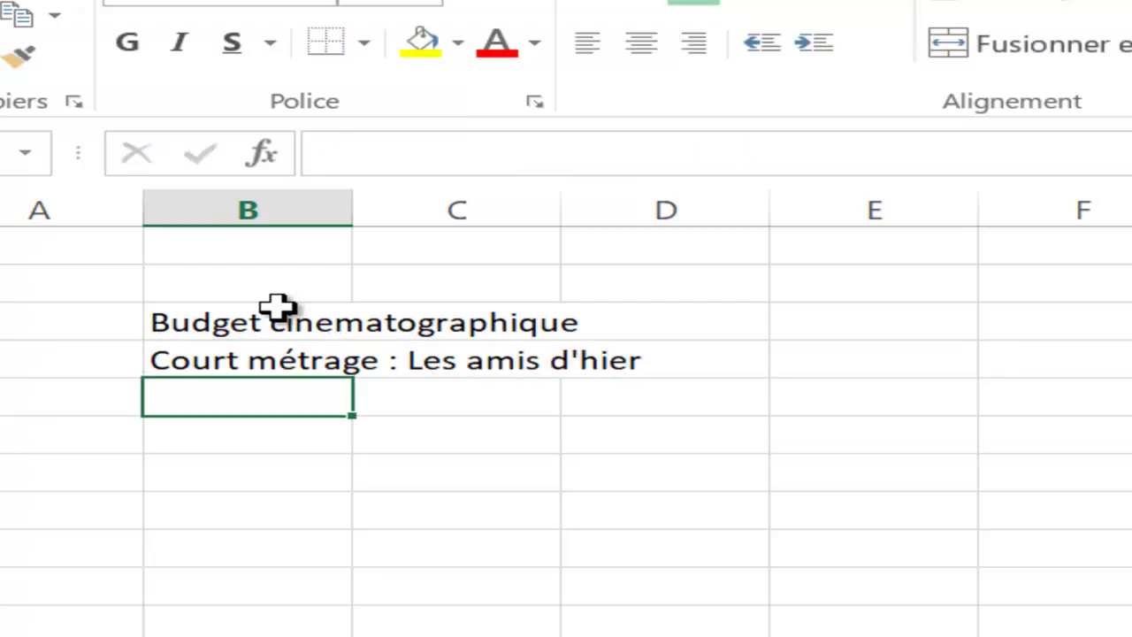
{"action": "type", "text": "A"}
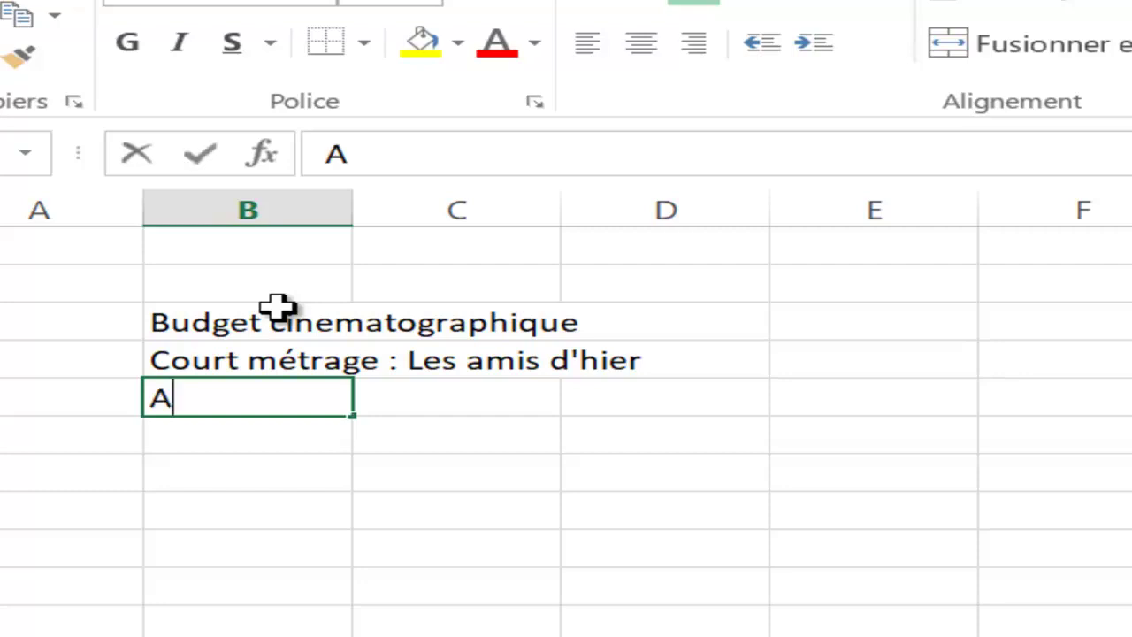
{"action": "type", "text": "nnée de "}
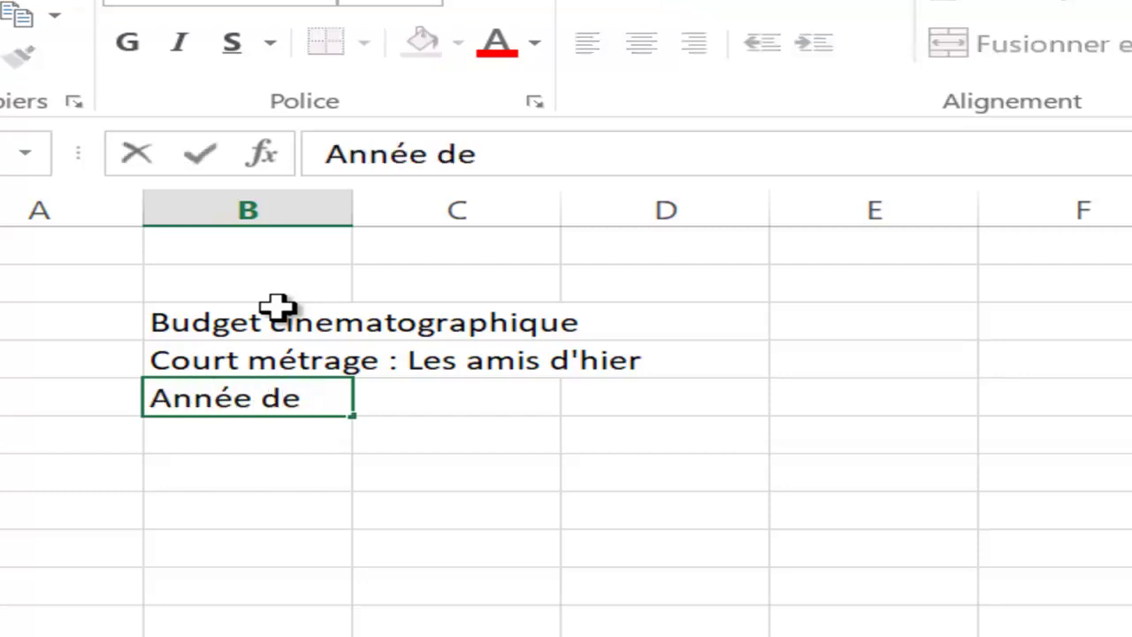
{"action": "type", "text": "réali"}
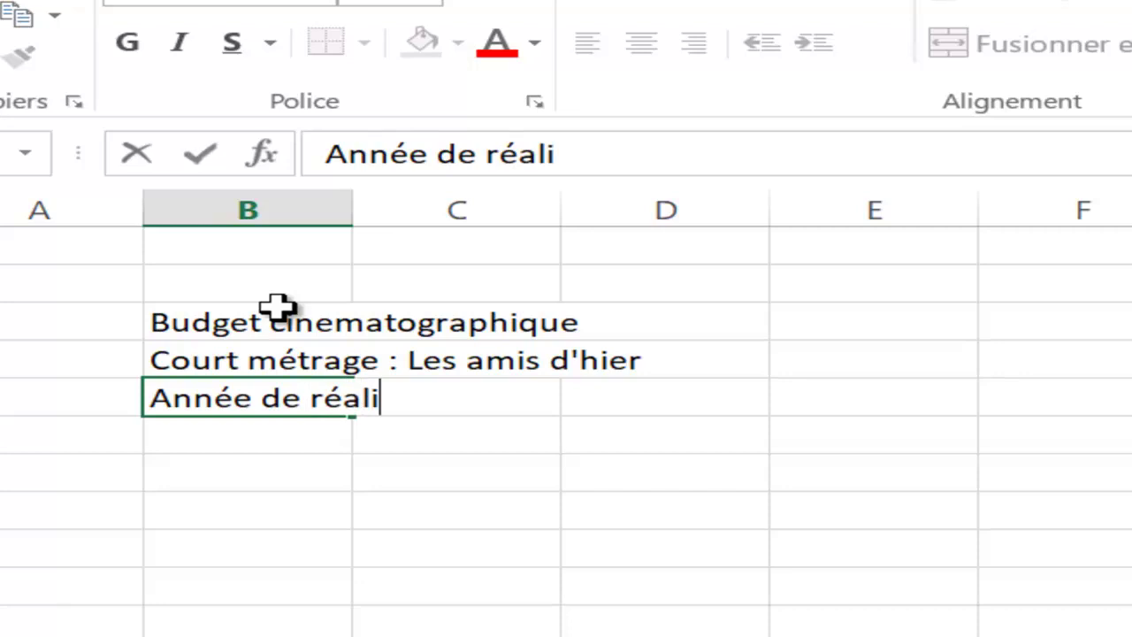
{"action": "type", "text": "sation"}
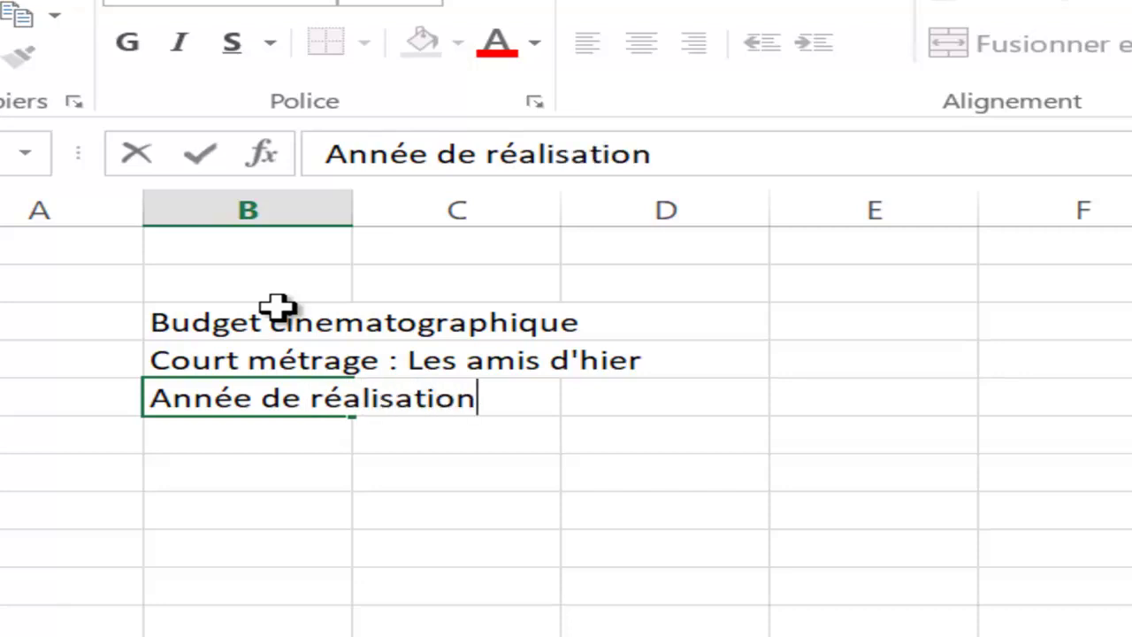
{"action": "key", "text": "BackSpace"}
{"action": "key", "text": "BackSpace"}
{"action": "key", "text": "BackSpace"}
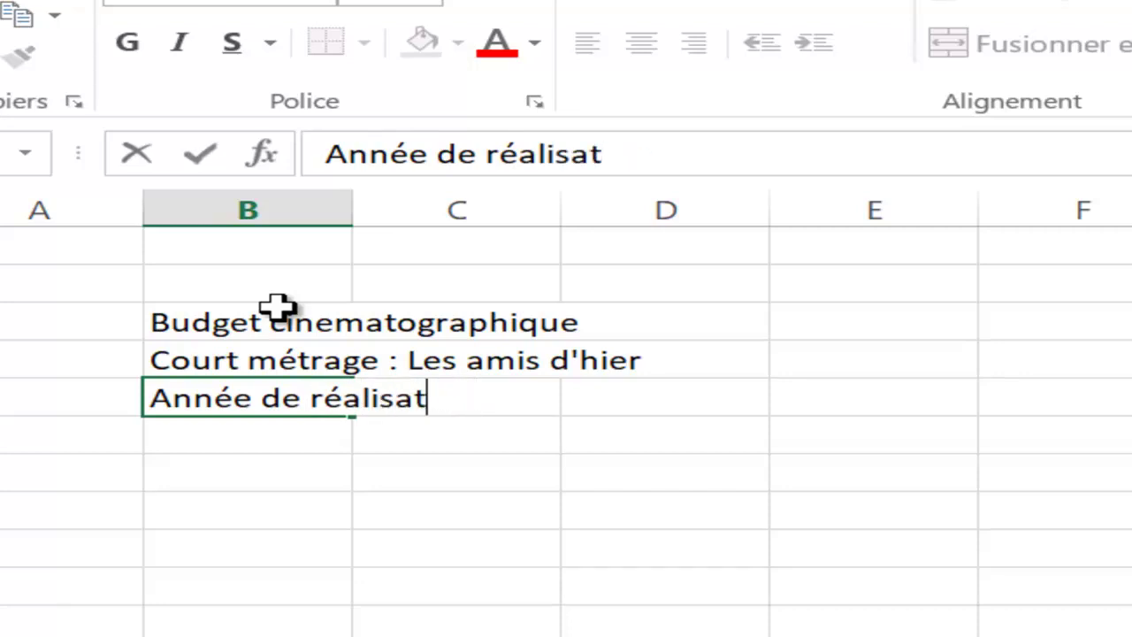
{"action": "key", "text": "BackSpace"}
{"action": "key", "text": "BackSpace"}
{"action": "key", "text": "BackSpace"}
{"action": "key", "text": "BackSpace"}
{"action": "key", "text": "BackSpace"}
{"action": "key", "text": "BackSpace"}
{"action": "key", "text": "BackSpace"}
{"action": "type", "text": "s"}
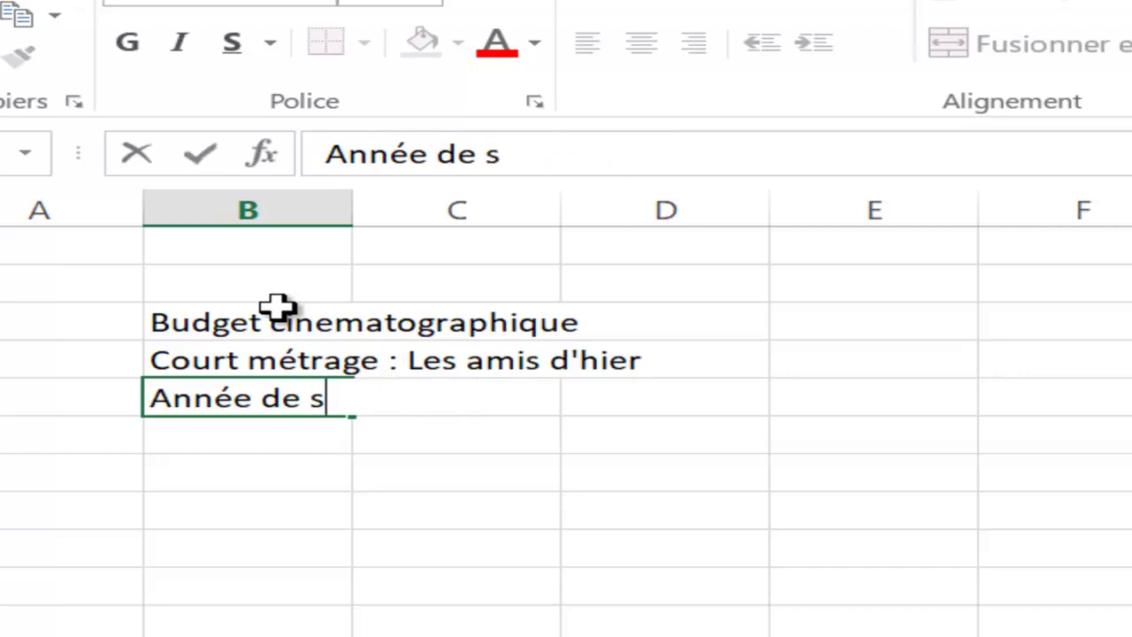
{"action": "type", "text": "ortie: "}
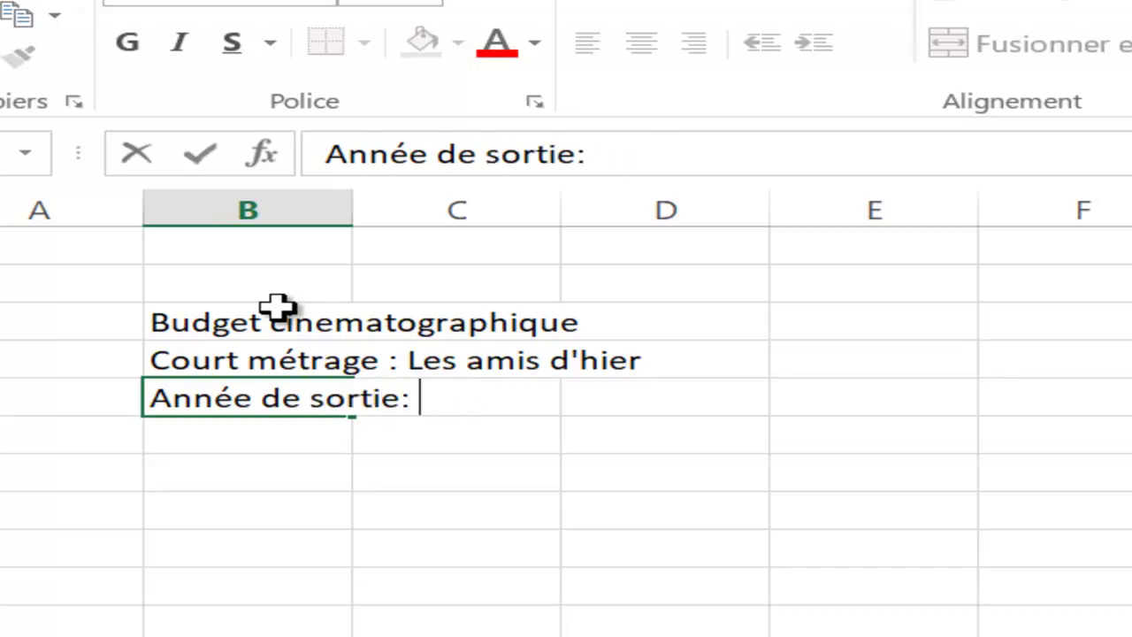
{"action": "type", "text": "2021"}
{"action": "key", "text": "Return"}
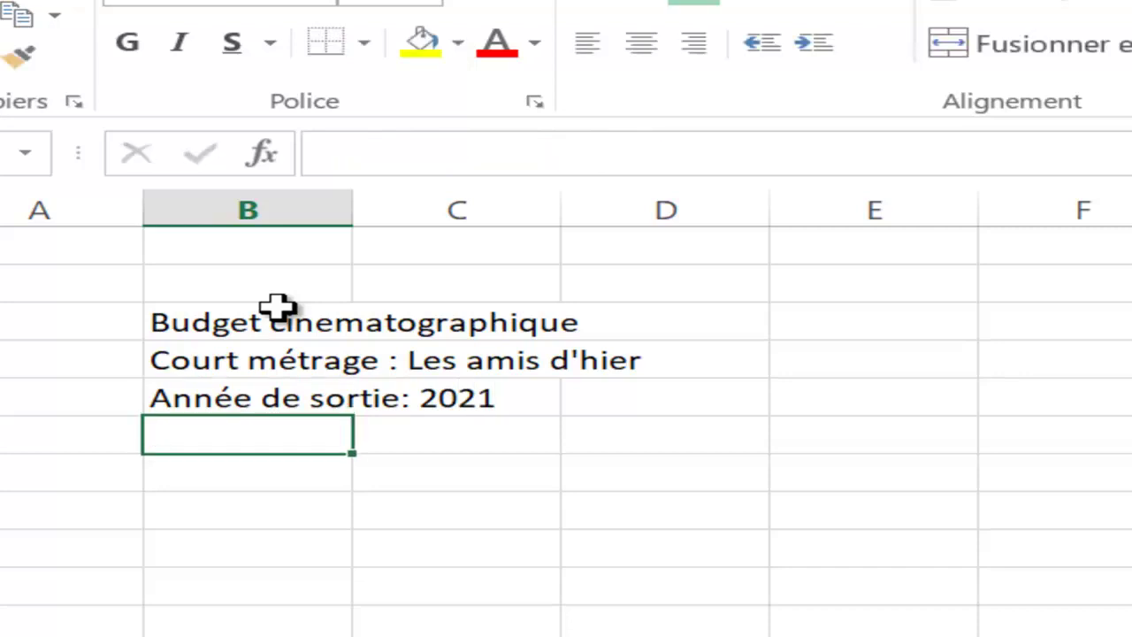
Step: Put the Rubrique header in B8 with Location matériel, Achat de fourniture and Acteurs below
{"action": "key", "text": "Return"}
{"action": "type", "text": "Rubrique"}
{"action": "key", "text": "Tab"}
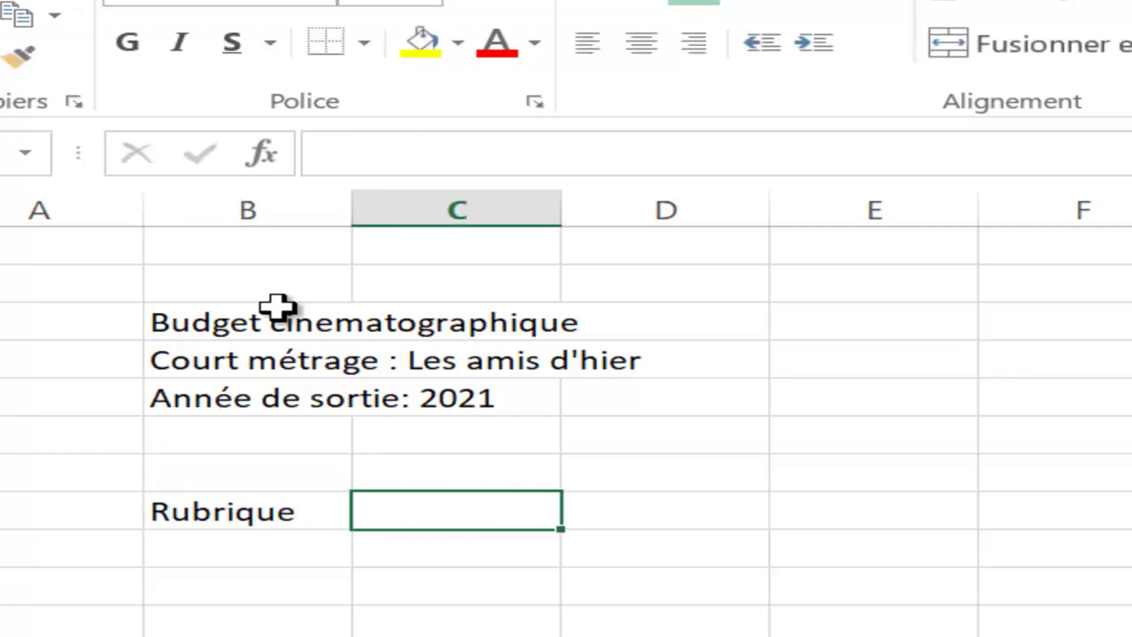
{"action": "key", "text": "Left"}
{"action": "key", "text": "Down"}
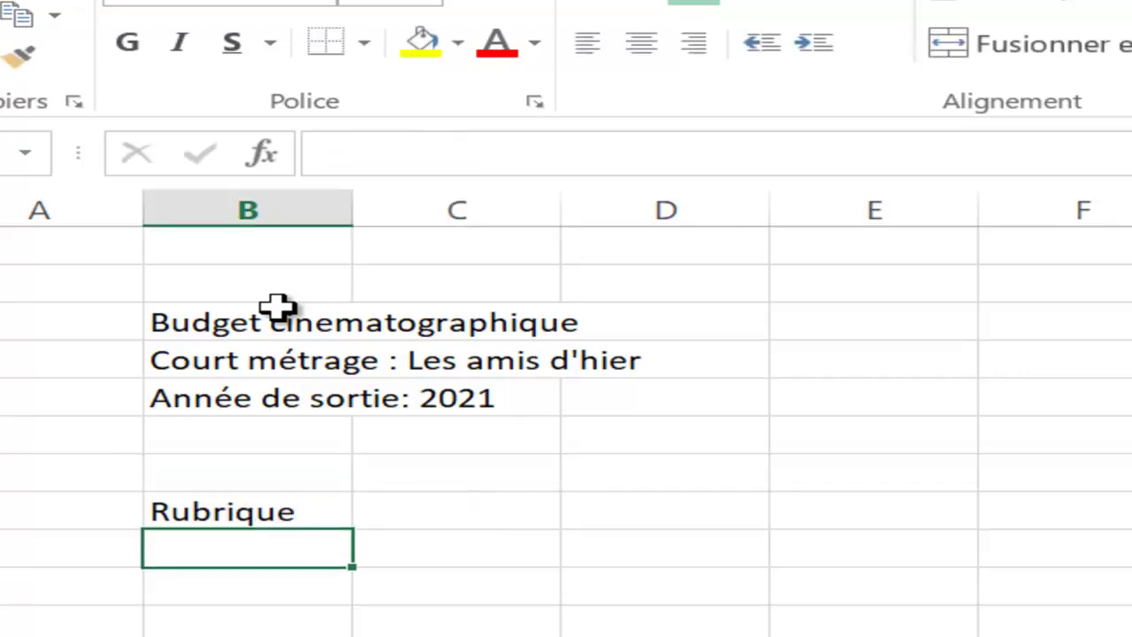
{"action": "type", "text": "Lo"}
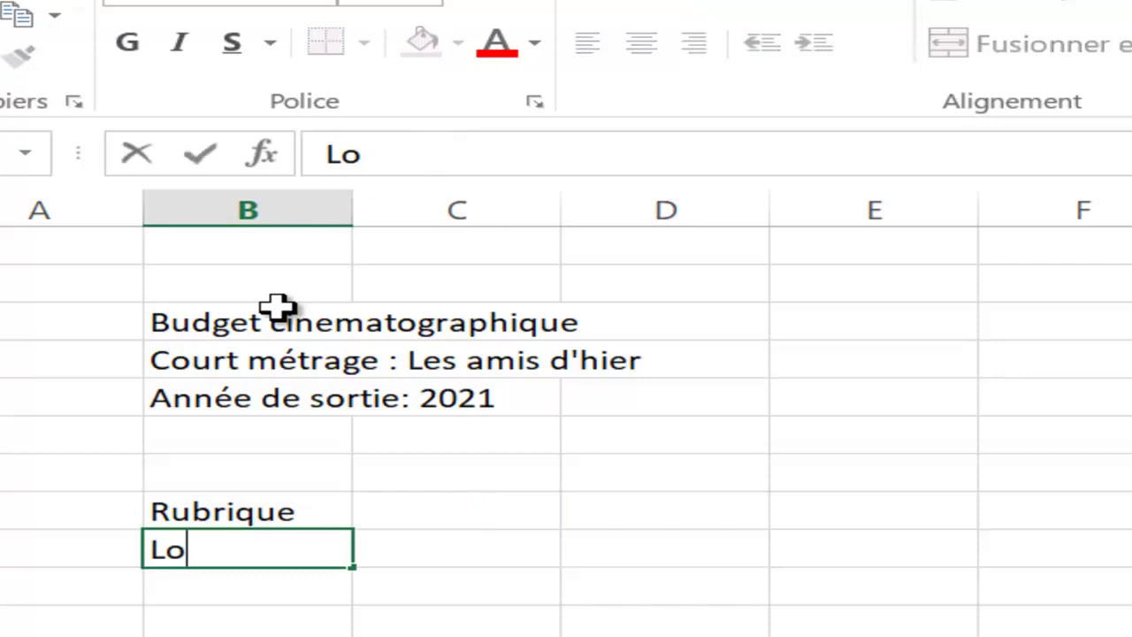
{"action": "type", "text": "cation mat"}
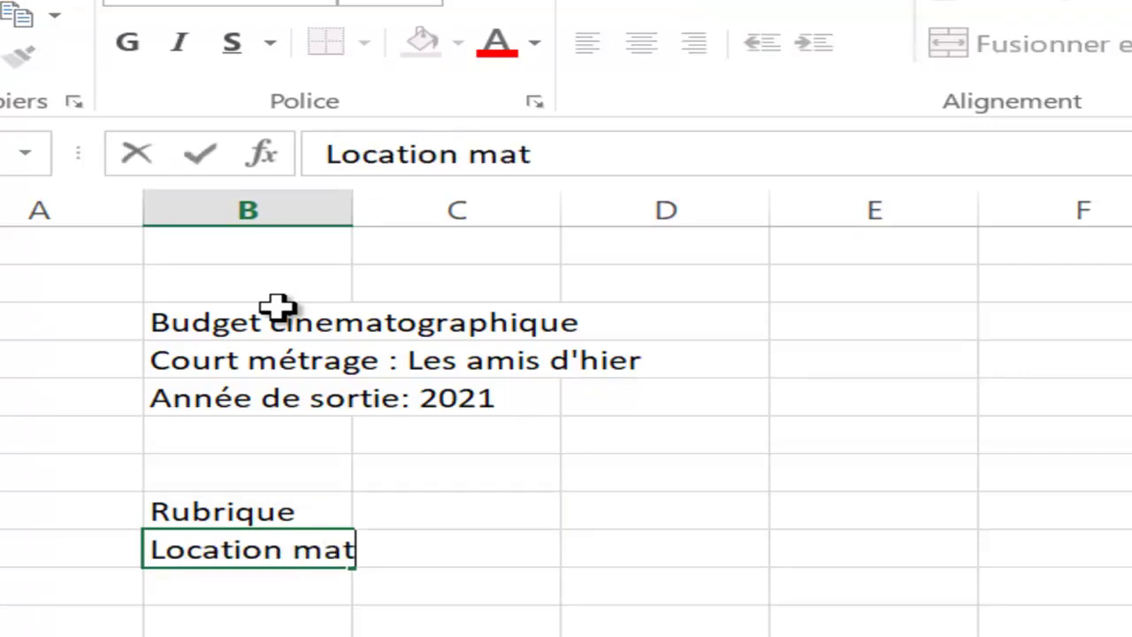
{"action": "type", "text": "ériel"}
{"action": "key", "text": "Return"}
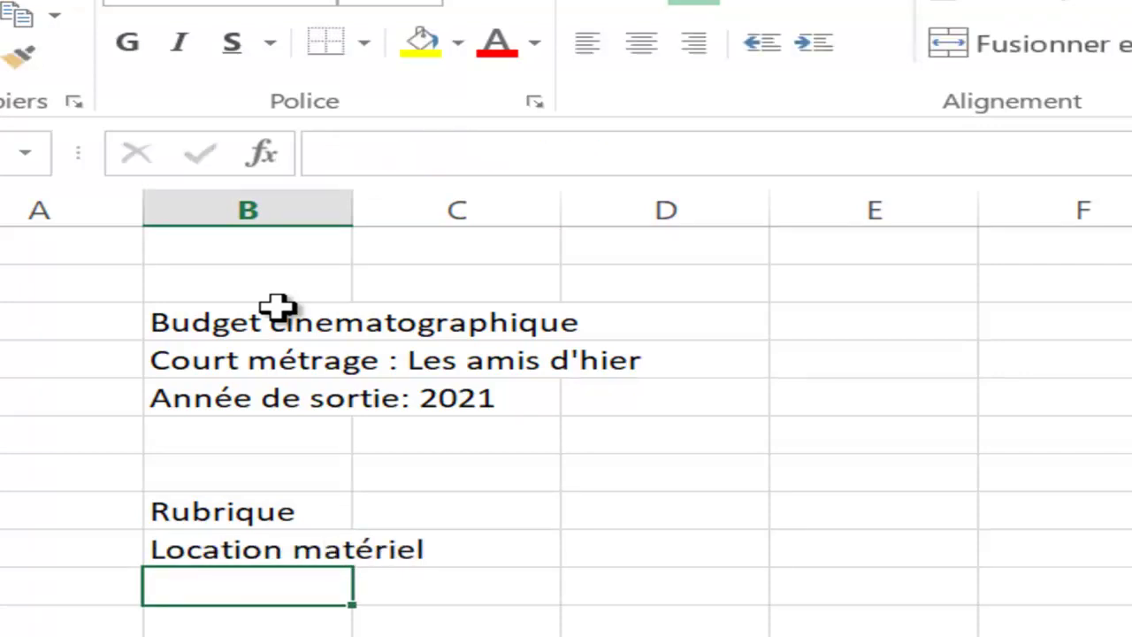
{"action": "type", "text": "Achat "}
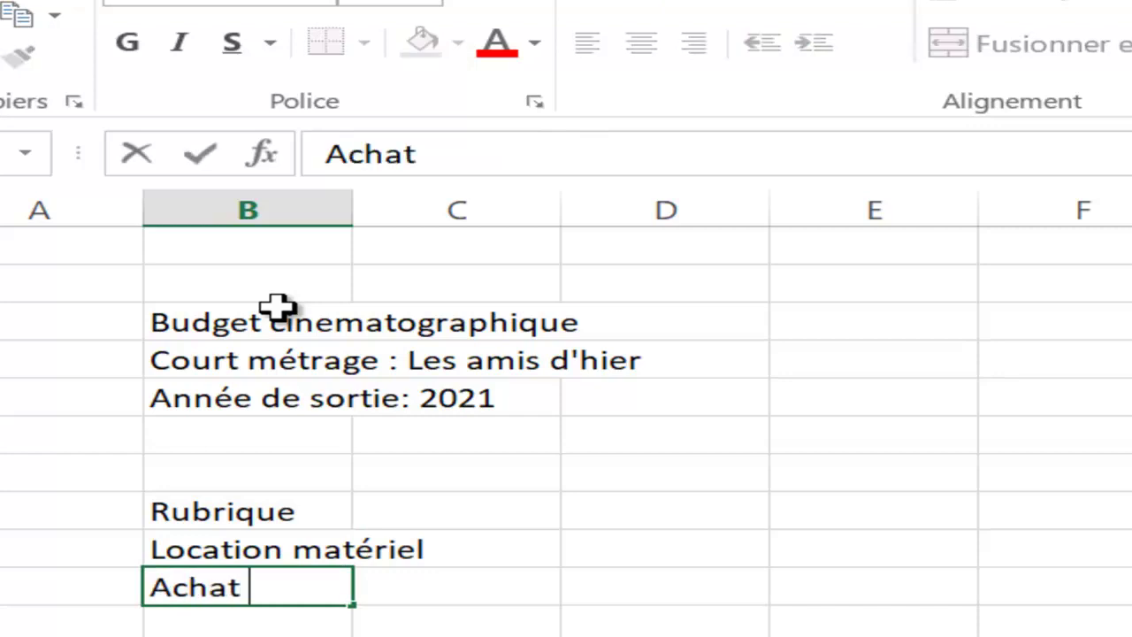
{"action": "type", "text": "de fourniture"}
{"action": "key", "text": "Return"}
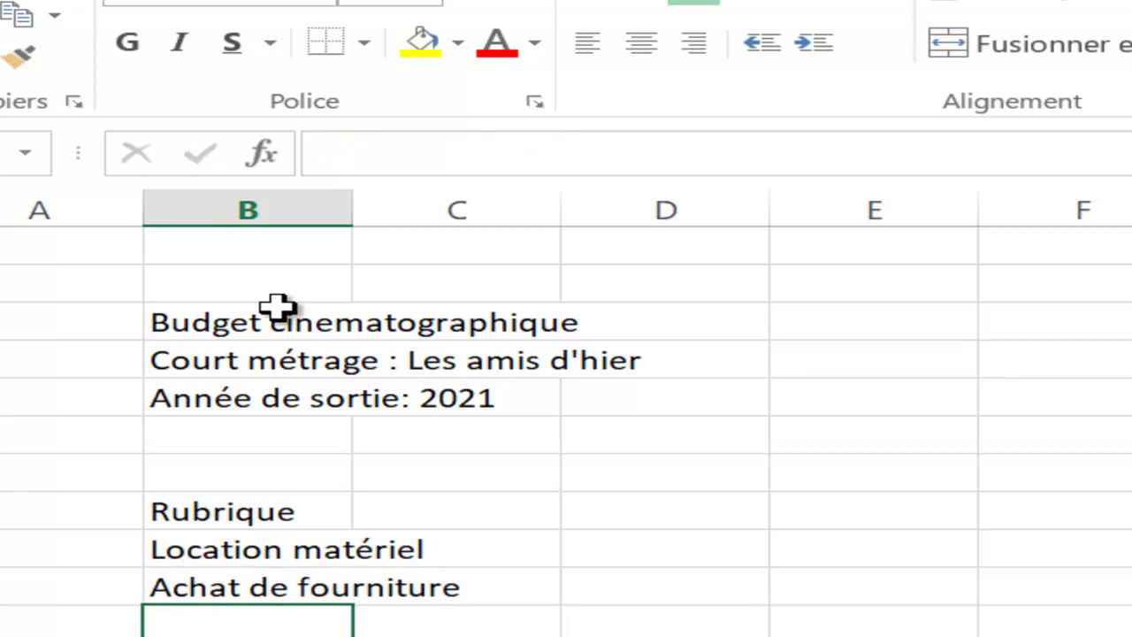
{"action": "type", "text": "Acteurs"}
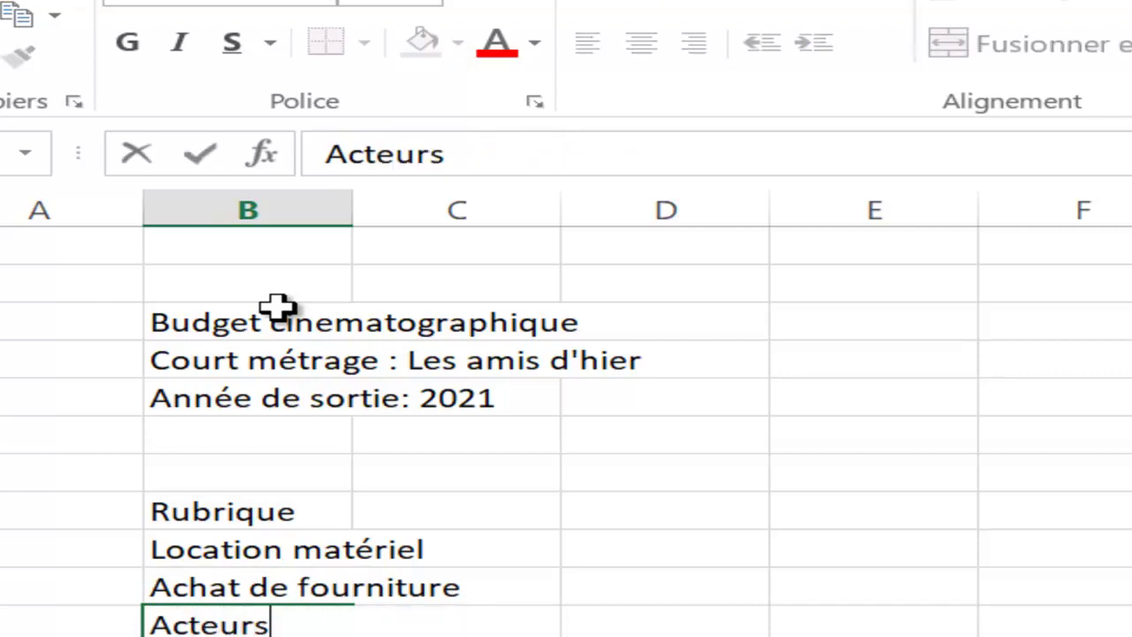
{"action": "key", "text": "Return"}
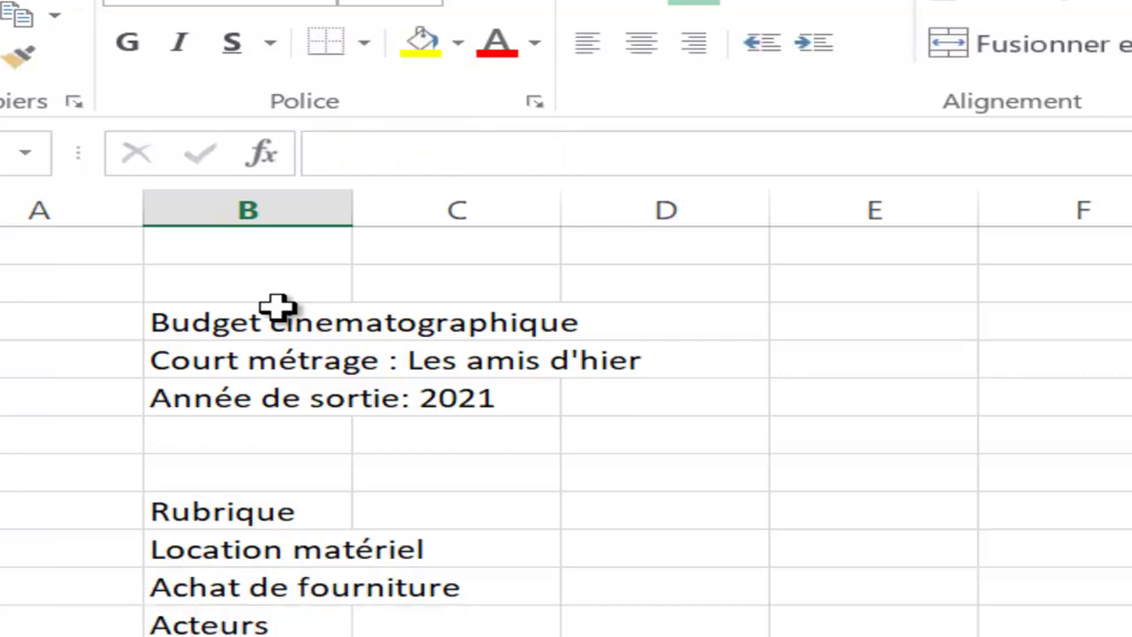
Step: Continue the list with Techniciens, Restauration, Déplacement and Frais divers
{"action": "type", "text": "Techni"}
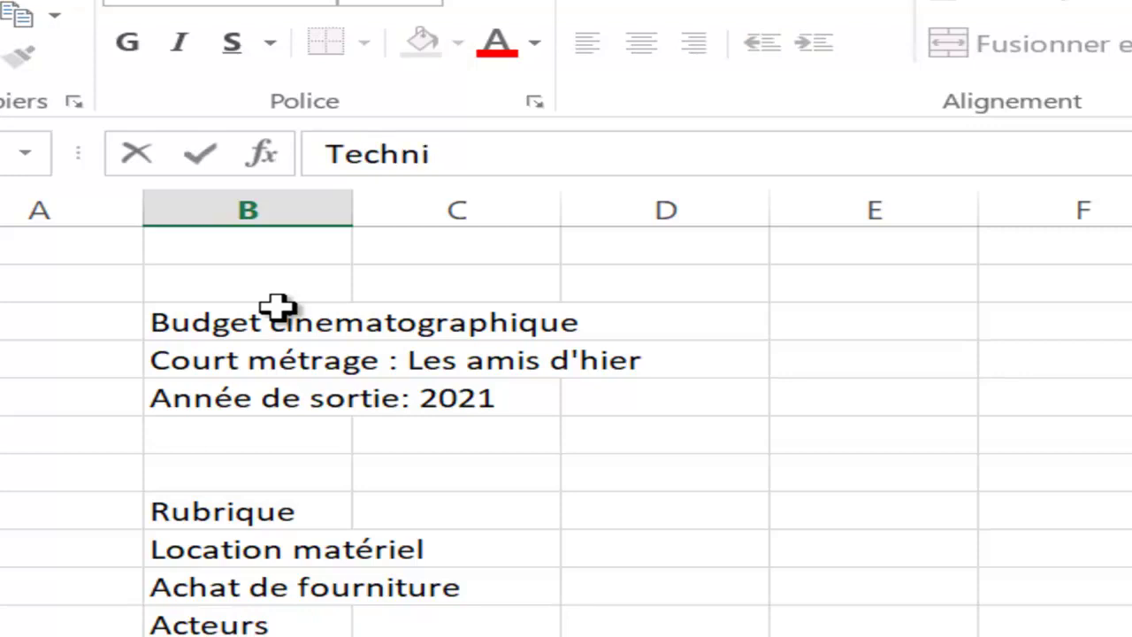
{"action": "type", "text": "ciens"}
{"action": "key", "text": "Return"}
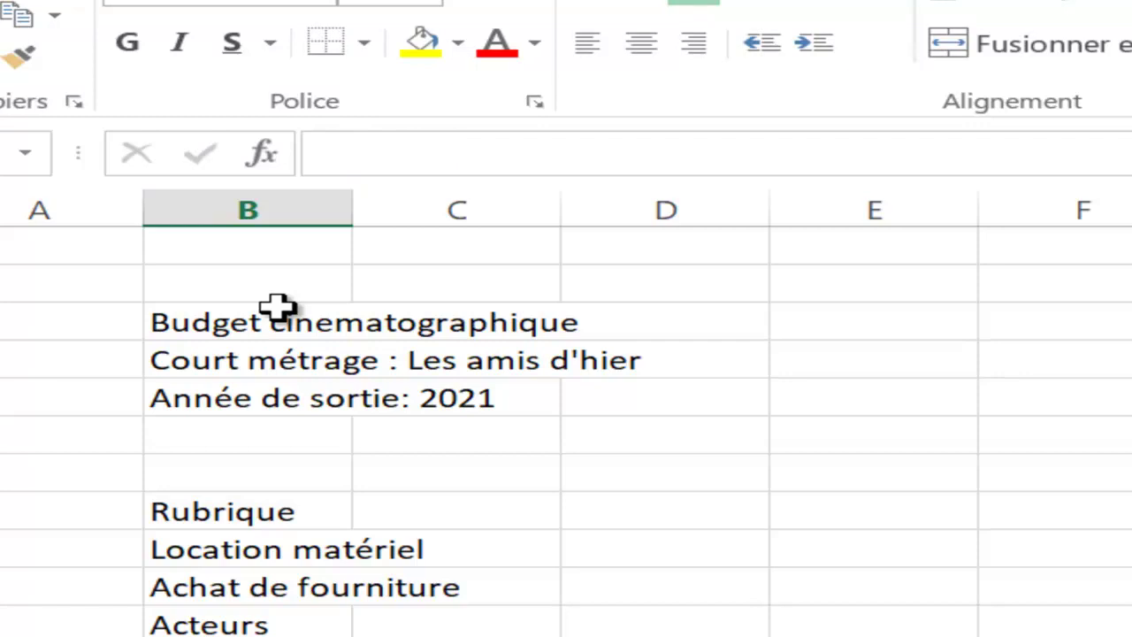
{"action": "type", "text": "Restauration"}
{"action": "key", "text": "Return"}
{"action": "type", "text": "Dépla"}
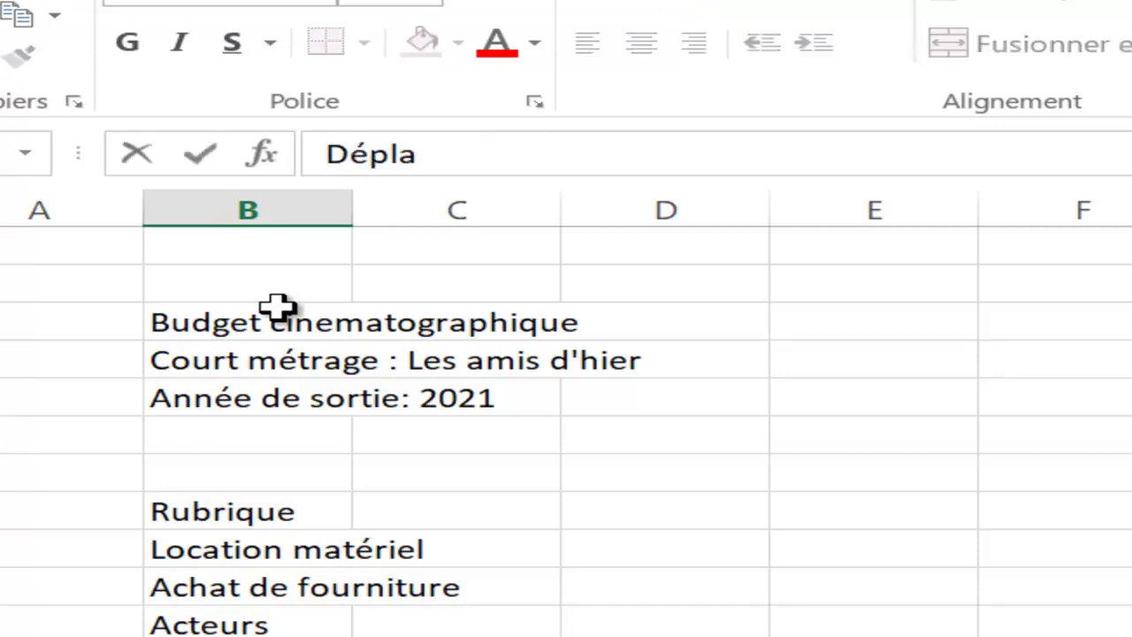
{"action": "type", "text": "cement"}
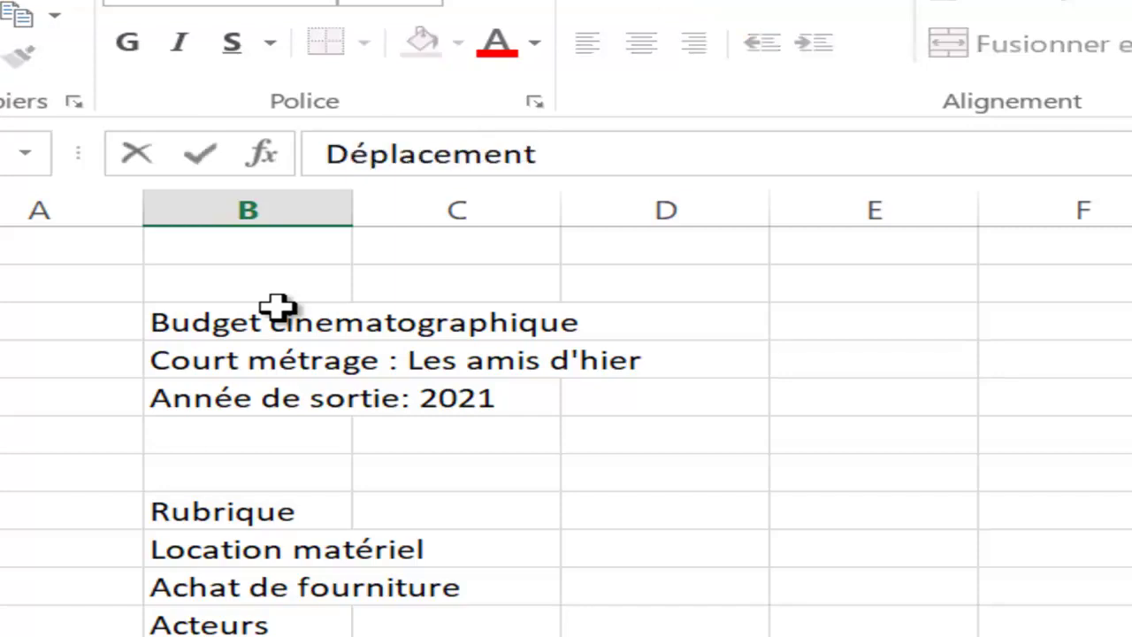
{"action": "key", "text": "Return"}
{"action": "type", "text": "Fr"}
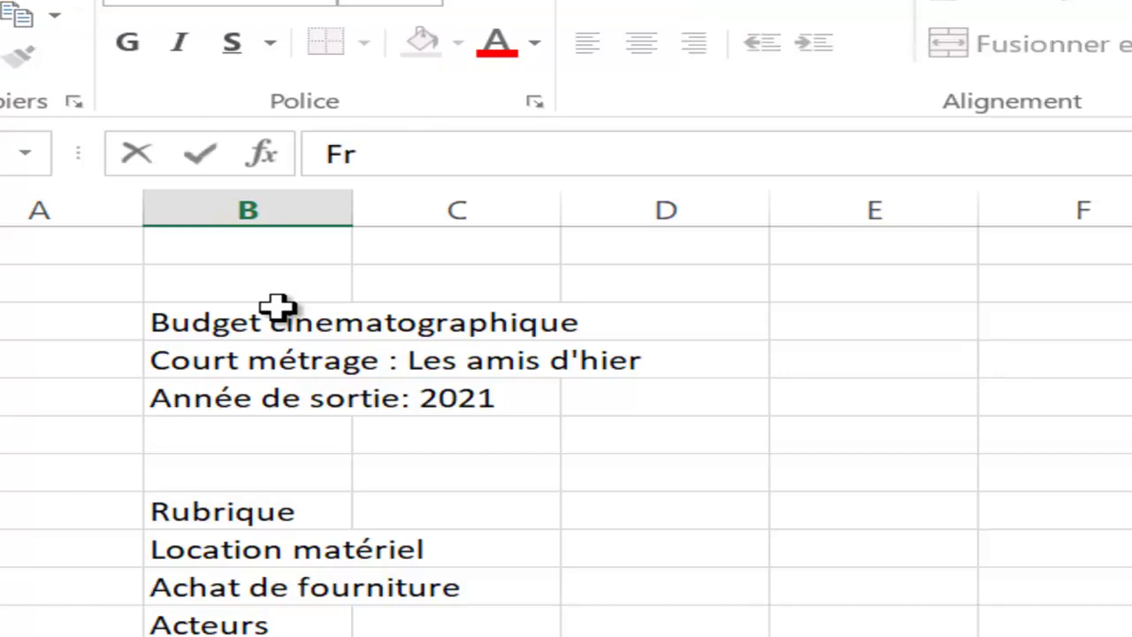
{"action": "type", "text": "ais divers"}
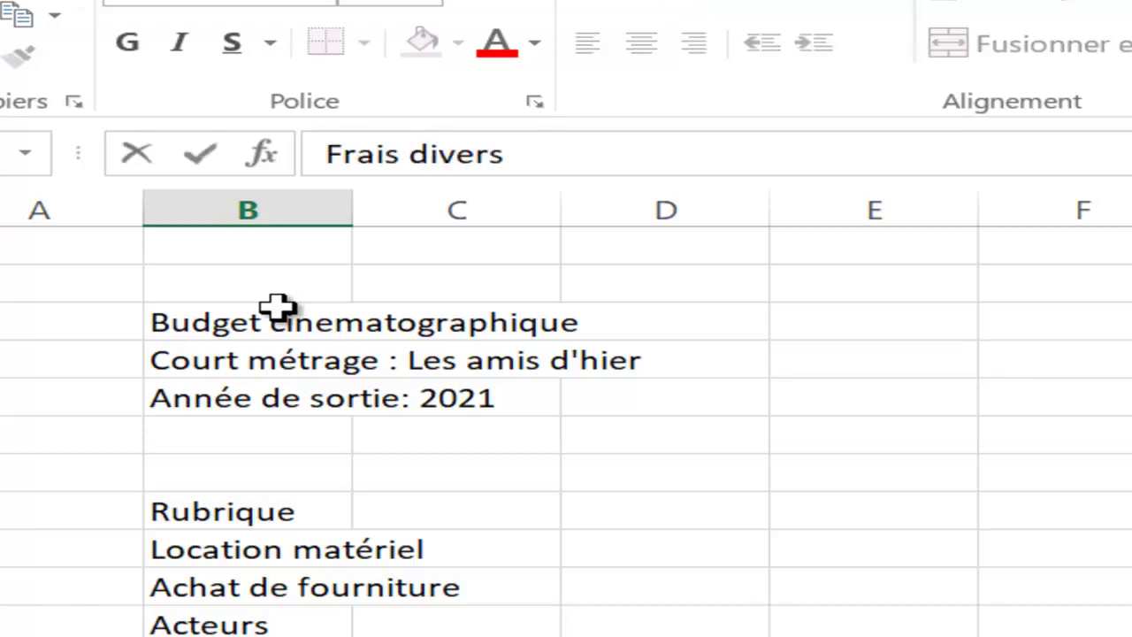
{"action": "key", "text": "Tab"}
{"action": "key", "text": "Up"}
{"action": "key", "text": "Up"}
{"action": "key", "text": "Up"}
{"action": "key", "text": "Up"}
{"action": "key", "text": "Up"}
{"action": "key", "text": "Up"}
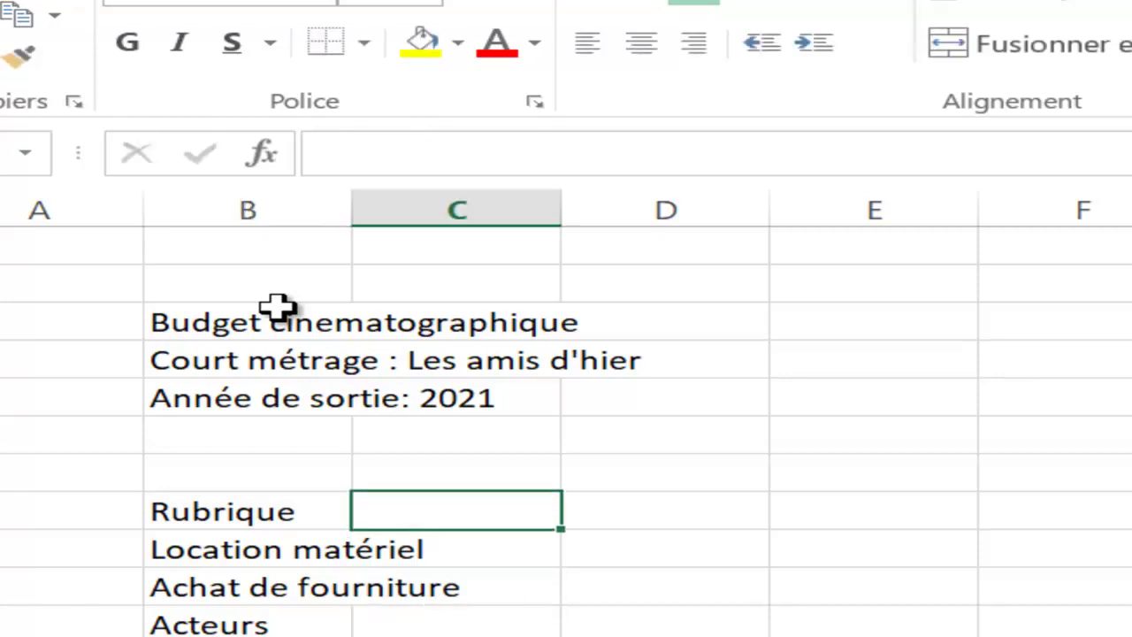
Step: Autofit column B and enter the 'Prix unitaire' heading in C8
{"action": "double_click", "coordinate": [353, 215]}
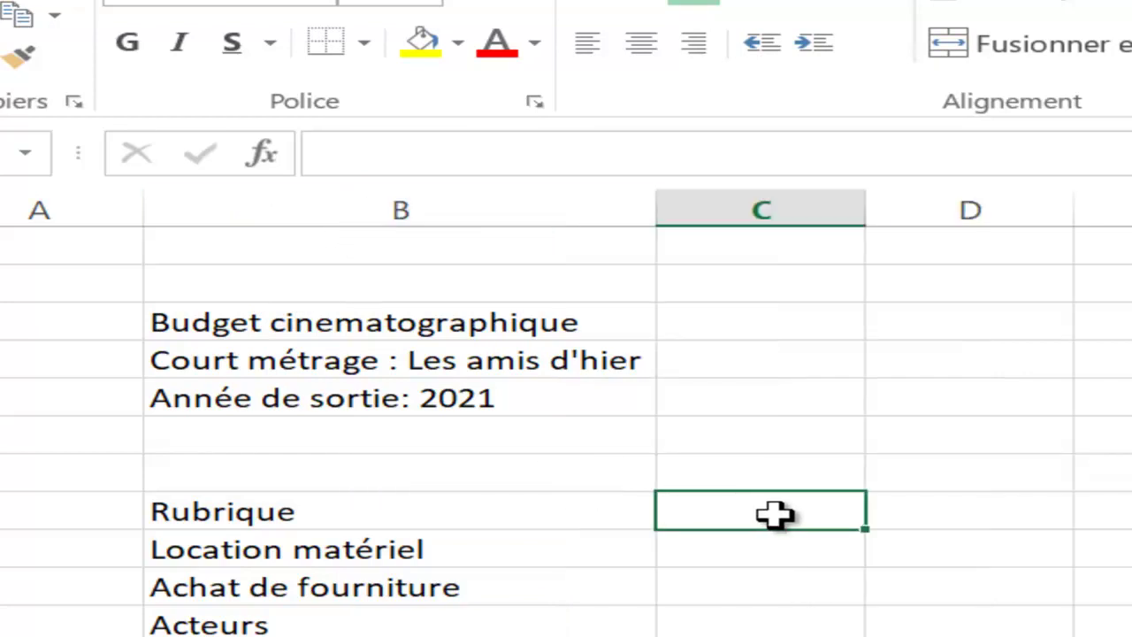
{"action": "type", "text": "Prix unitaire"}
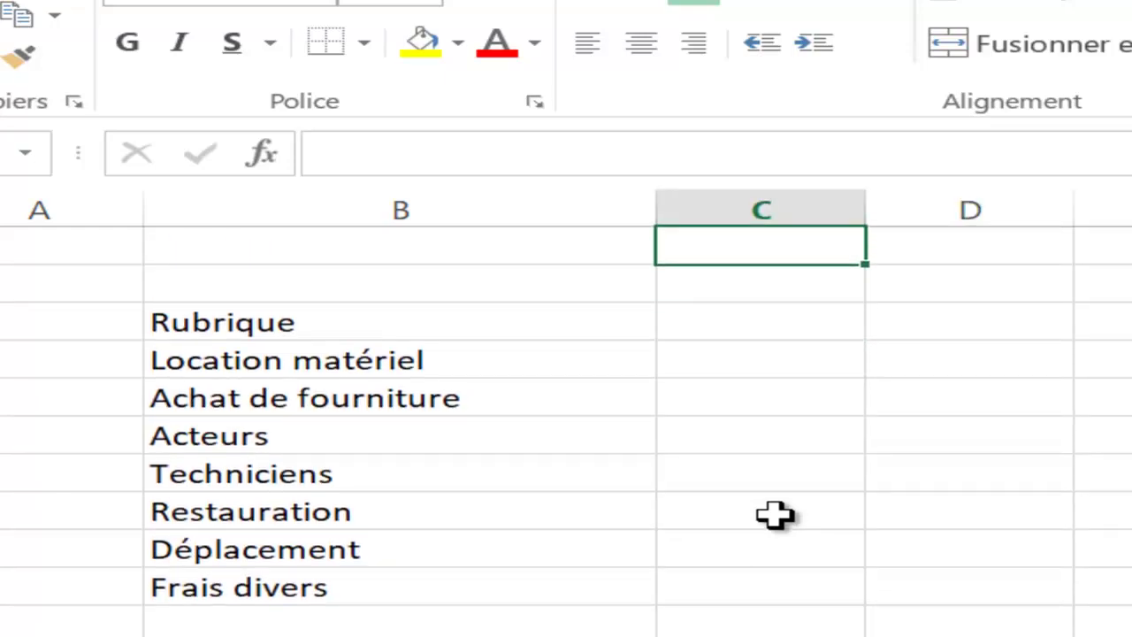
{"action": "key", "text": "Down"}
{"action": "key", "text": "Down"}
{"action": "type", "text": "T"}
{"action": "key", "text": "BackSpace"}
{"action": "type", "text": "Pri"}
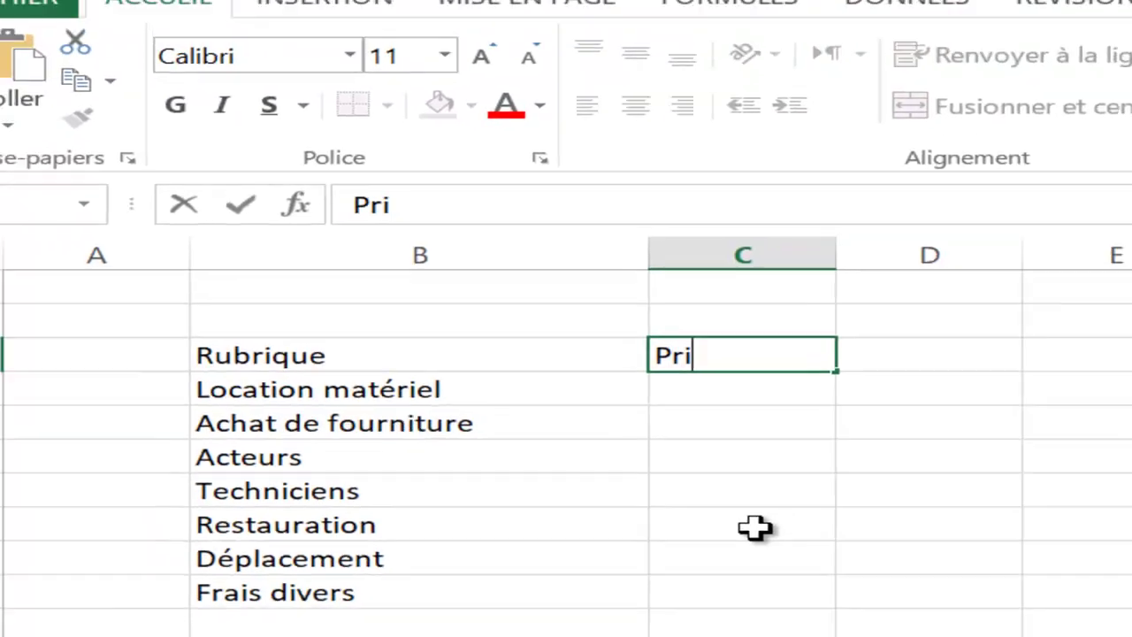
{"action": "type", "text": "x uniaire"}
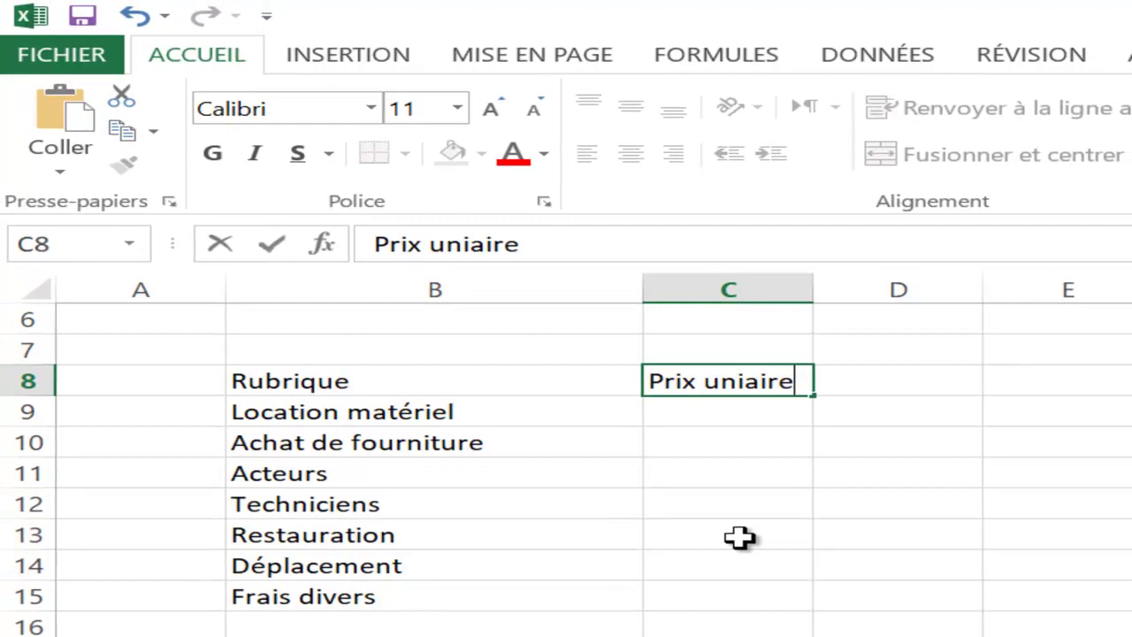
{"action": "type", "text": "*"}
{"action": "key", "text": "BackSpace"}
{"action": "key", "text": "BackSpace"}
{"action": "key", "text": "BackSpace"}
{"action": "key", "text": "BackSpace"}
{"action": "key", "text": "BackSpace"}
{"action": "type", "text": "taire"}
{"action": "key", "text": "Tab"}
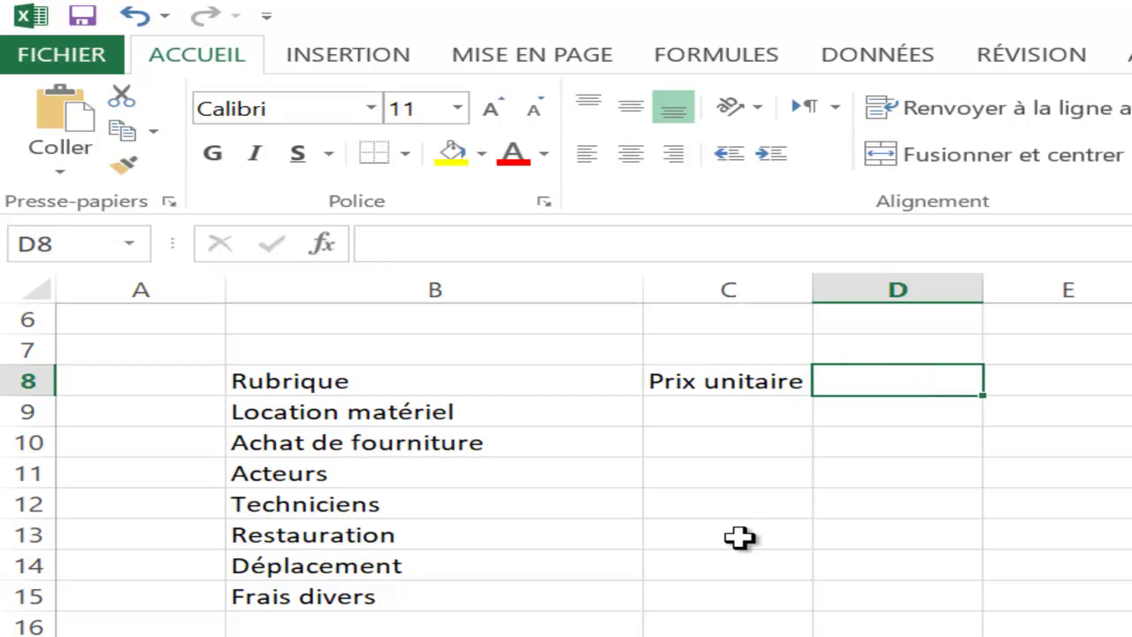
Step: Add the Nombre, Total and % headings across row 8
{"action": "type", "text": "Nombre"}
{"action": "key", "text": "Tab"}
{"action": "type", "text": "Total"}
{"action": "key", "text": "Tab"}
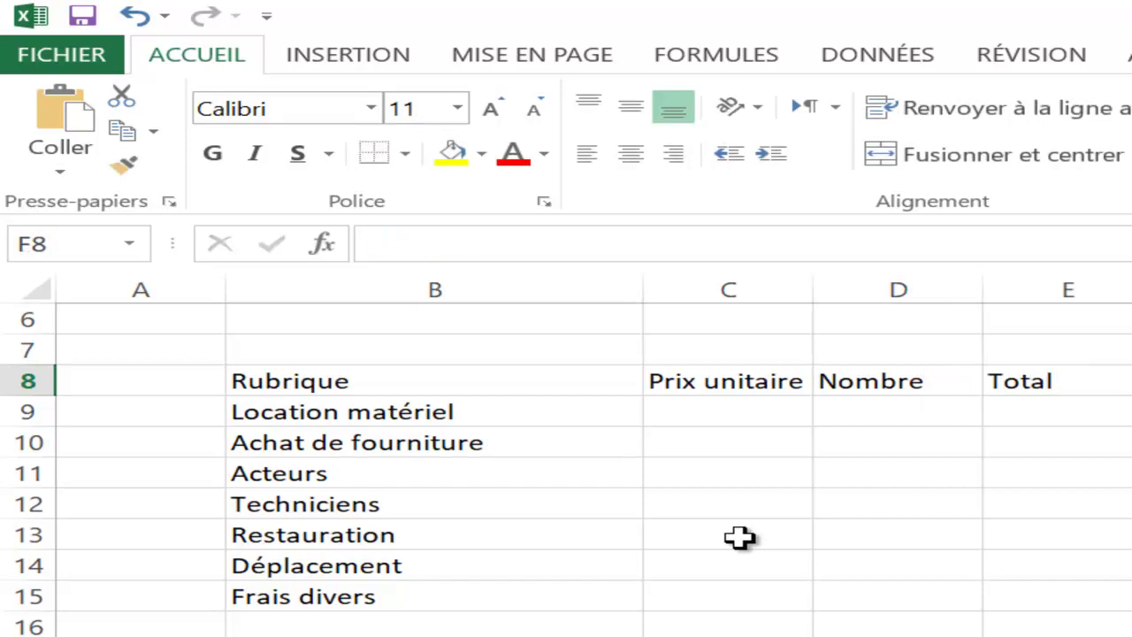
{"action": "type", "text": "%"}
{"action": "key", "text": "Tab"}
Step: Label cell B17 'Total general' below the item list
{"action": "left_click", "coordinate": [739, 537]}
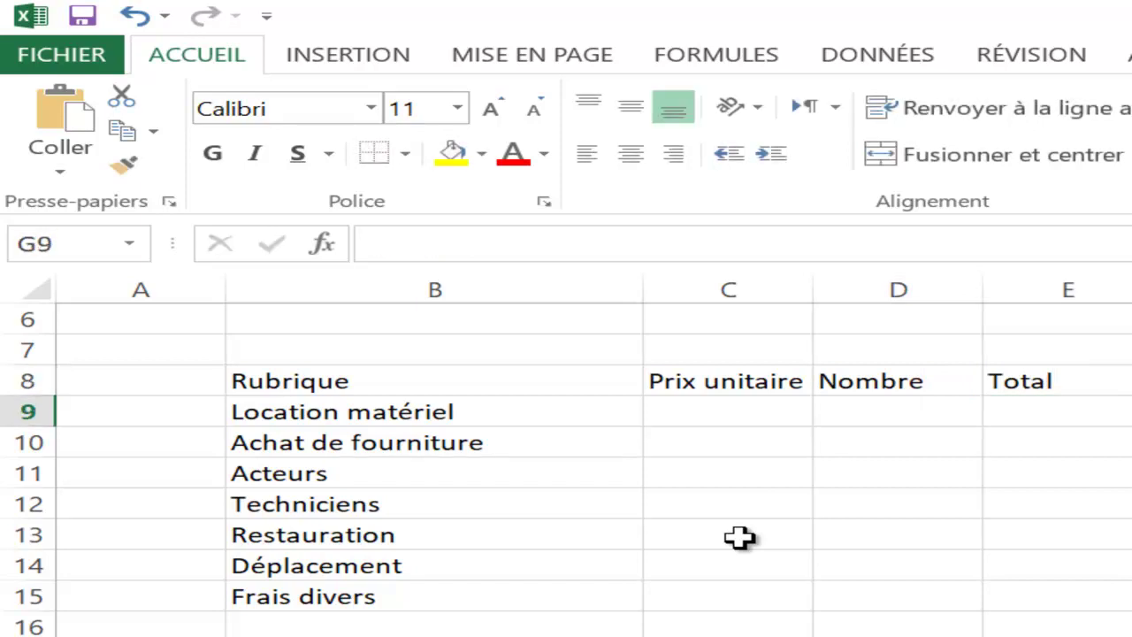
{"action": "key", "text": "Down"}
{"action": "key", "text": "Down"}
{"action": "key", "text": "Left"}
{"action": "key", "text": "Left"}
{"action": "key", "text": "Down"}
{"action": "key", "text": "Right"}
{"action": "key", "text": "Down"}
{"action": "type", "text": "Total general"}
{"action": "key", "text": "Tab"}
Step: Enter price 12000 and 5 days for Location matériel
{"action": "key", "text": "Up"}
{"action": "key", "text": "Up"}
{"action": "key", "text": "Up"}
{"action": "key", "text": "Up"}
{"action": "key", "text": "Up"}
{"action": "key", "text": "Up"}
{"action": "key", "text": "Up"}
{"action": "key", "text": "Up"}
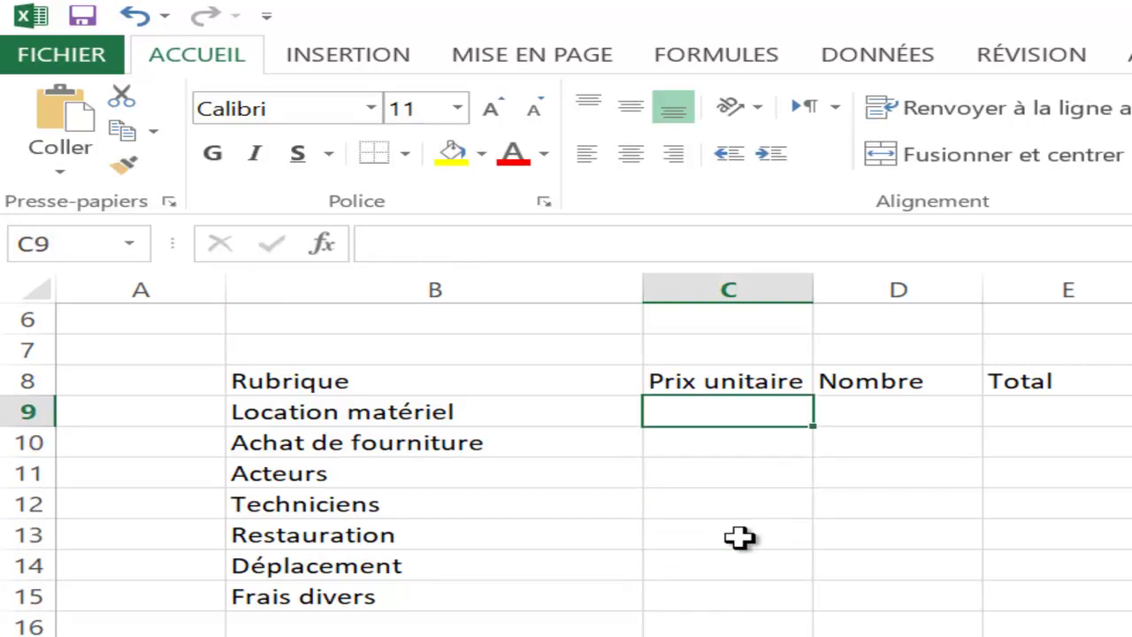
{"action": "type", "text": "12000"}
{"action": "key", "text": "Tab"}
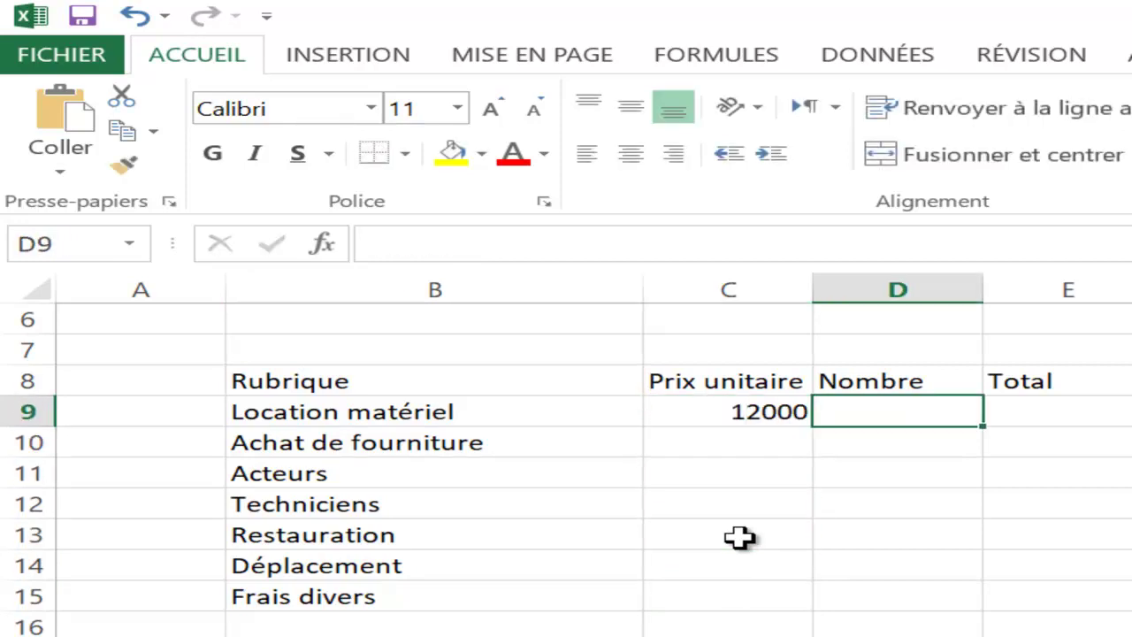
{"action": "type", "text": "5"}
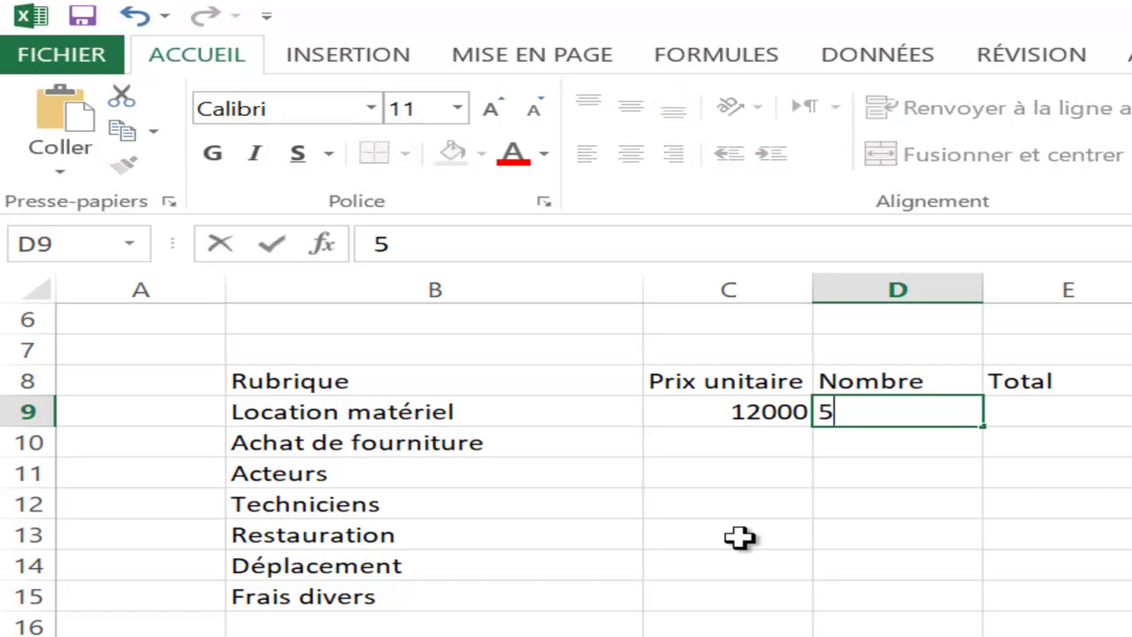
{"action": "key", "text": "Up"}
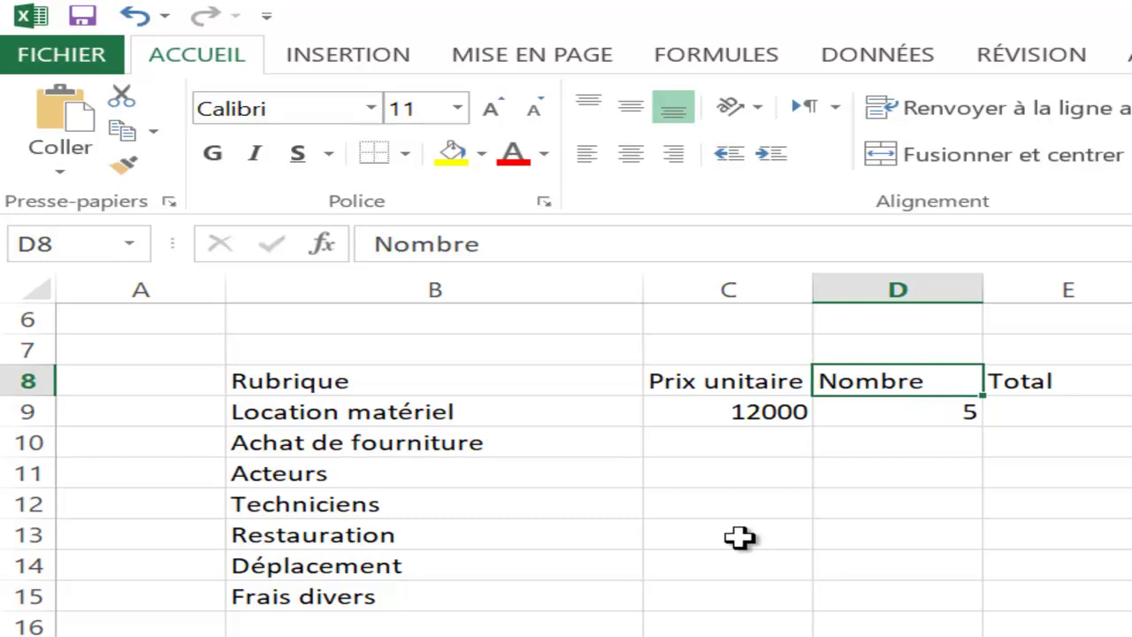
Step: Rename the Nombre heading to 'Nombre jours'
{"action": "key", "text": "F2"}
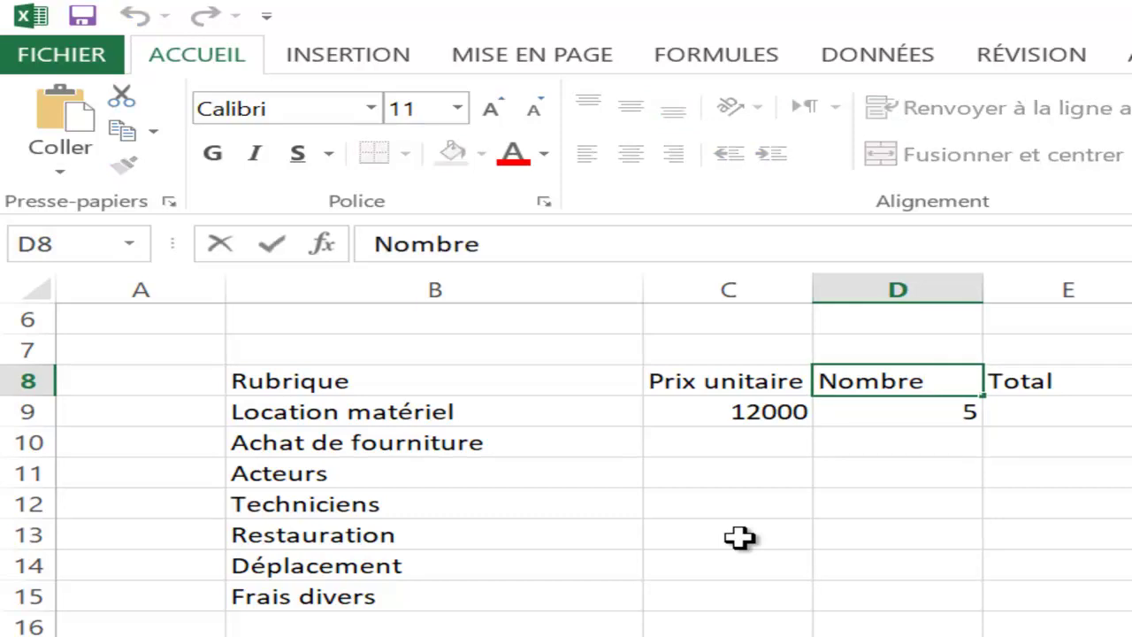
{"action": "type", "text": " jours"}
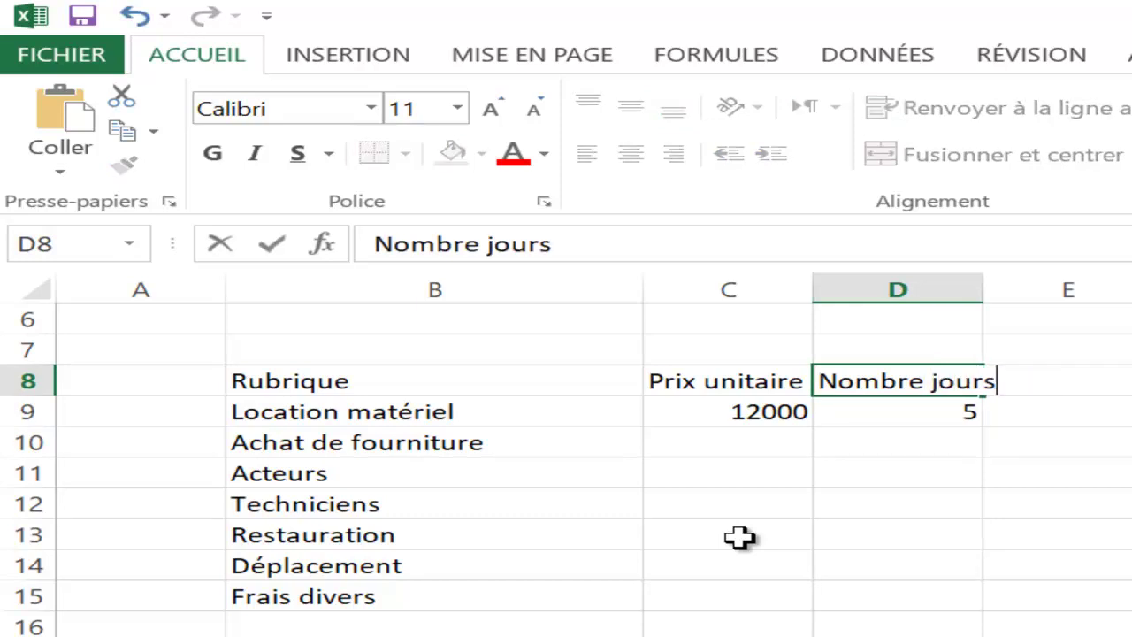
{"action": "key", "text": "BackSpace"}
{"action": "key", "text": "BackSpace"}
{"action": "key", "text": "BackSpace"}
{"action": "type", "text": "urs"}
{"action": "key", "text": "Return"}
{"action": "key", "text": "Return"}
{"action": "key", "text": "Return"}
Step: Enter prices 23500, 5000 and 1000 for Achat de fourniture, Acteurs and Techniciens
{"action": "key", "text": "Left"}
{"action": "key", "text": "Up"}
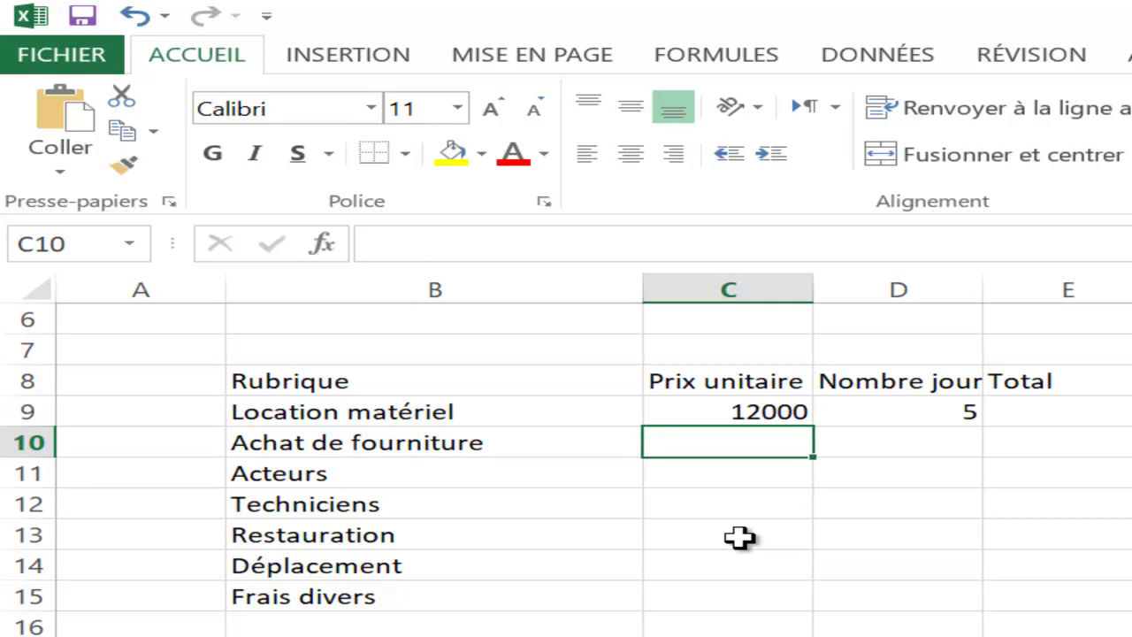
{"action": "type", "text": "23500"}
{"action": "key", "text": "Return"}
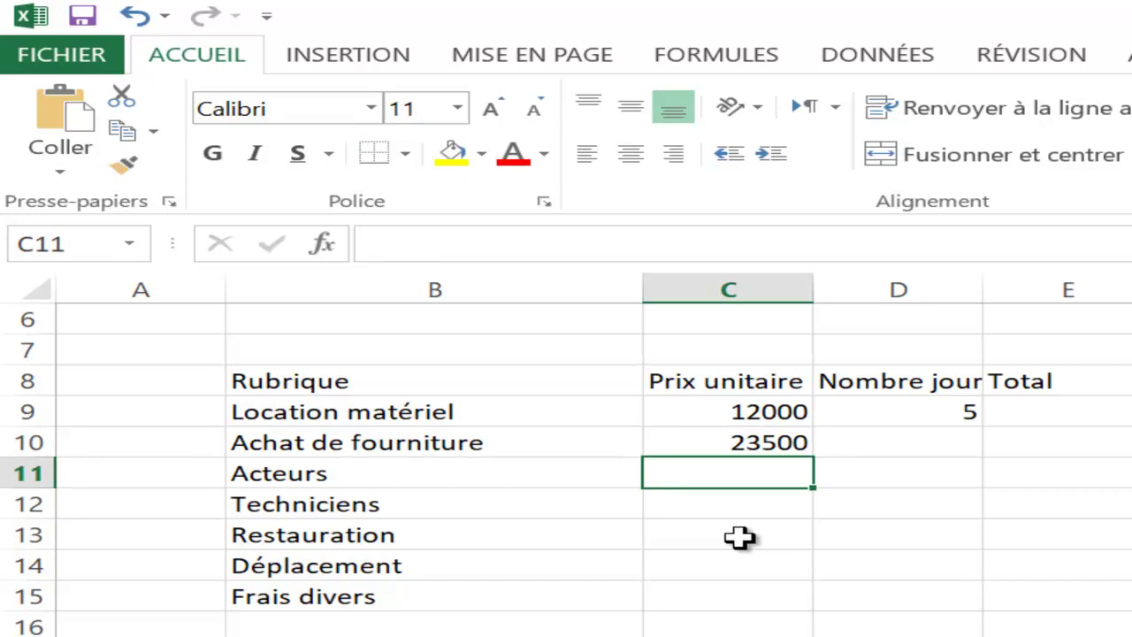
{"action": "type", "text": "1"}
{"action": "key", "text": "BackSpace"}
{"action": "type", "text": "5000"}
{"action": "key", "text": "Return"}
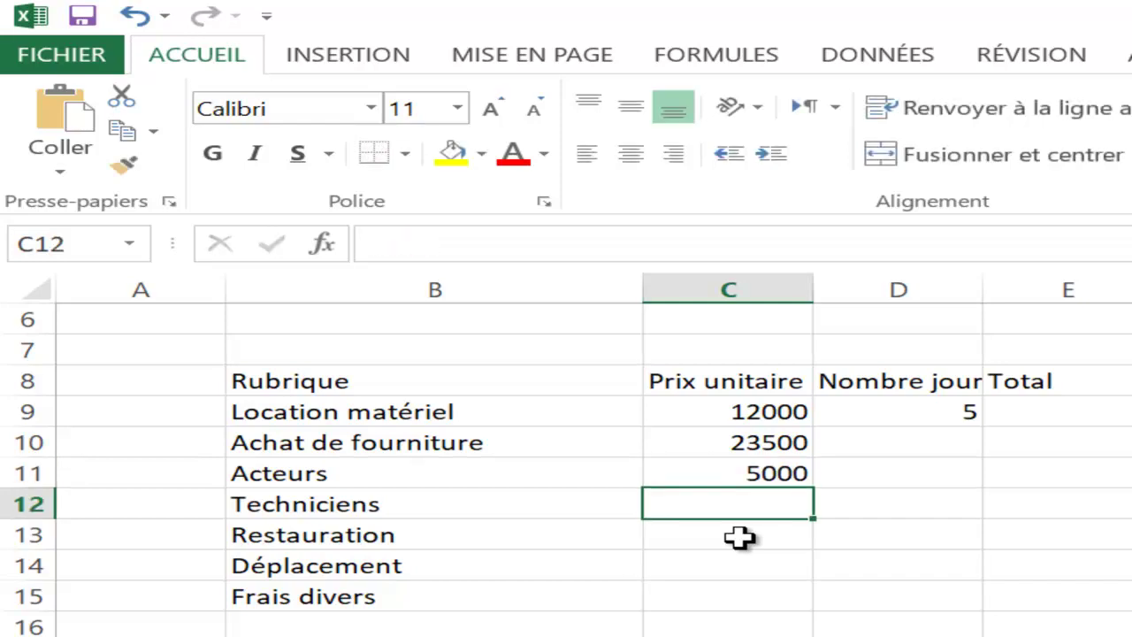
{"action": "type", "text": "1000"}
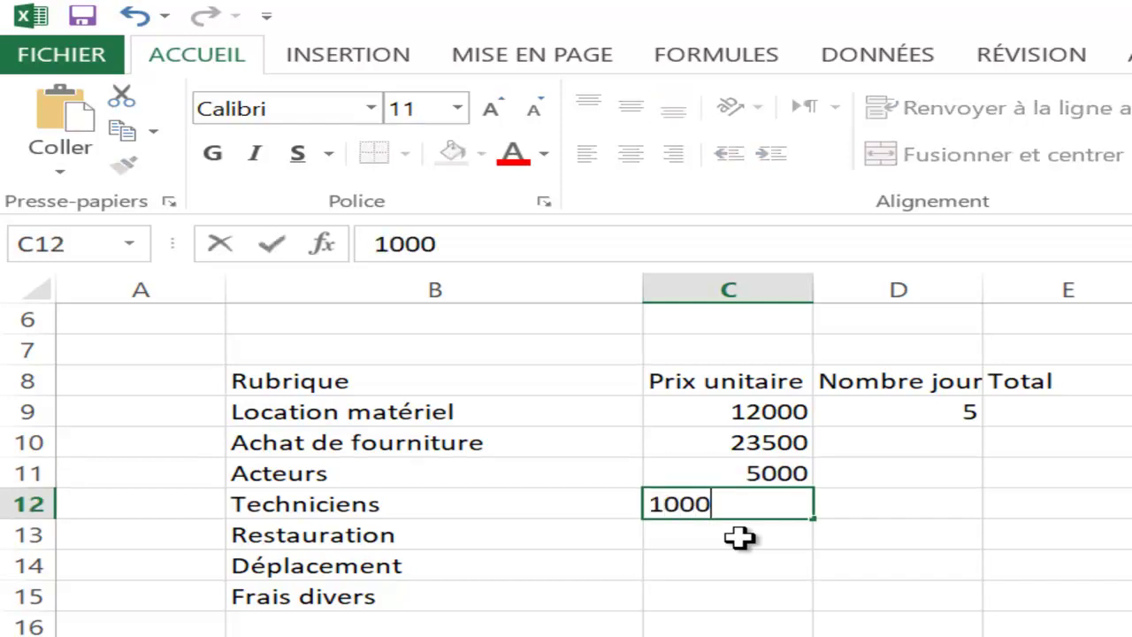
{"action": "key", "text": "Return"}
Step: Enter prices 800, 1500 and 1000 for Restauration, Déplacement and Frais divers
{"action": "type", "text": "1"}
{"action": "key", "text": "BackSpace"}
{"action": "type", "text": "800"}
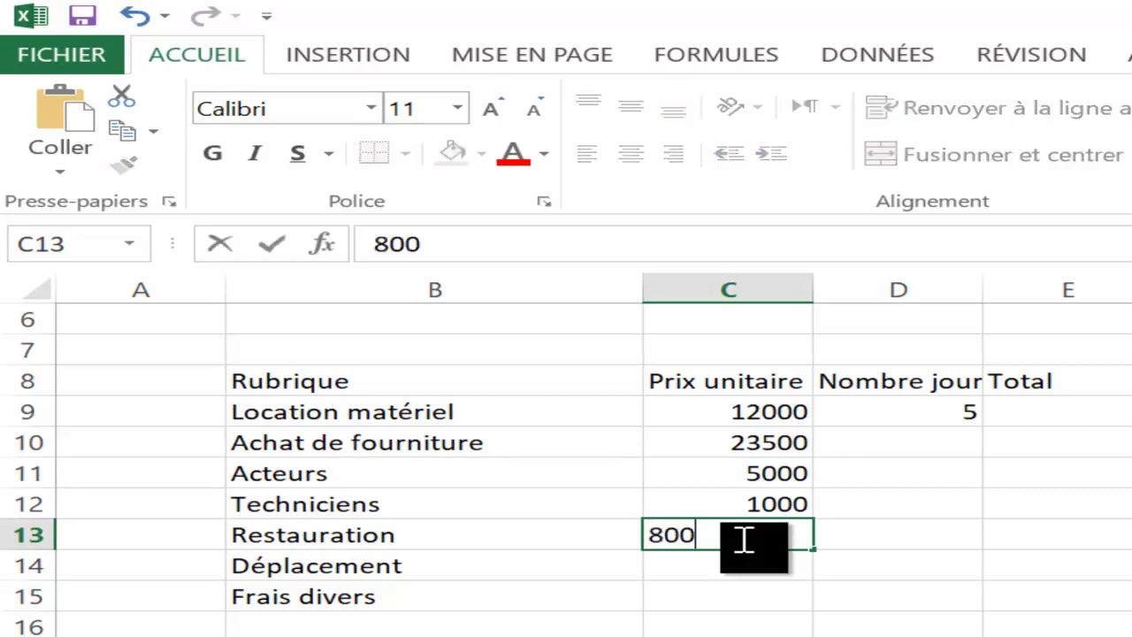
{"action": "key", "text": "Return"}
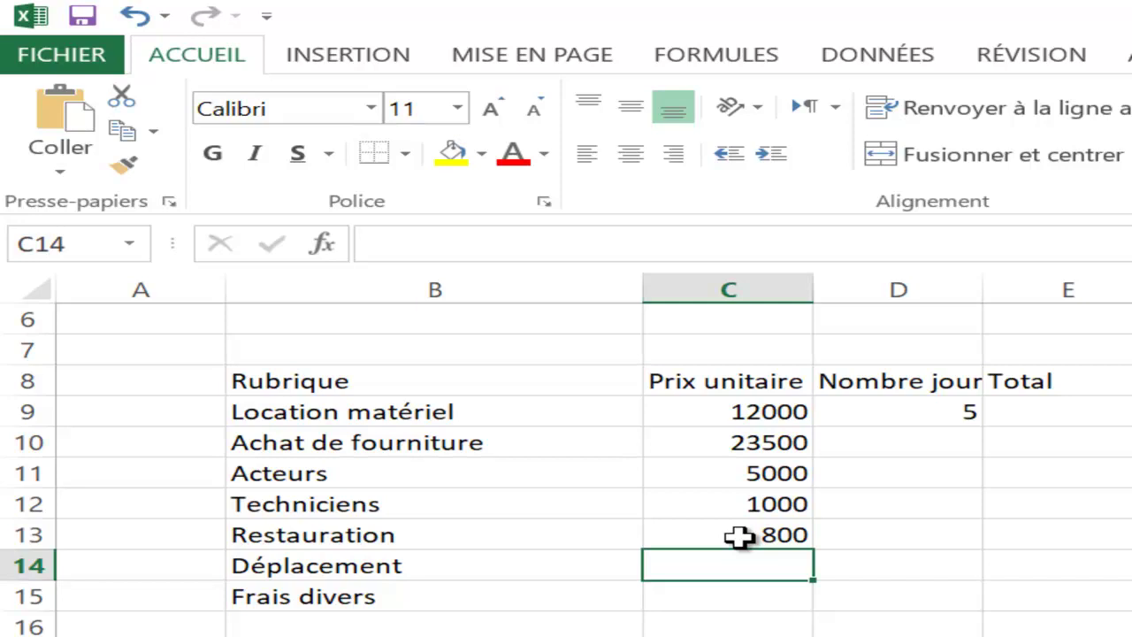
{"action": "type", "text": "1500"}
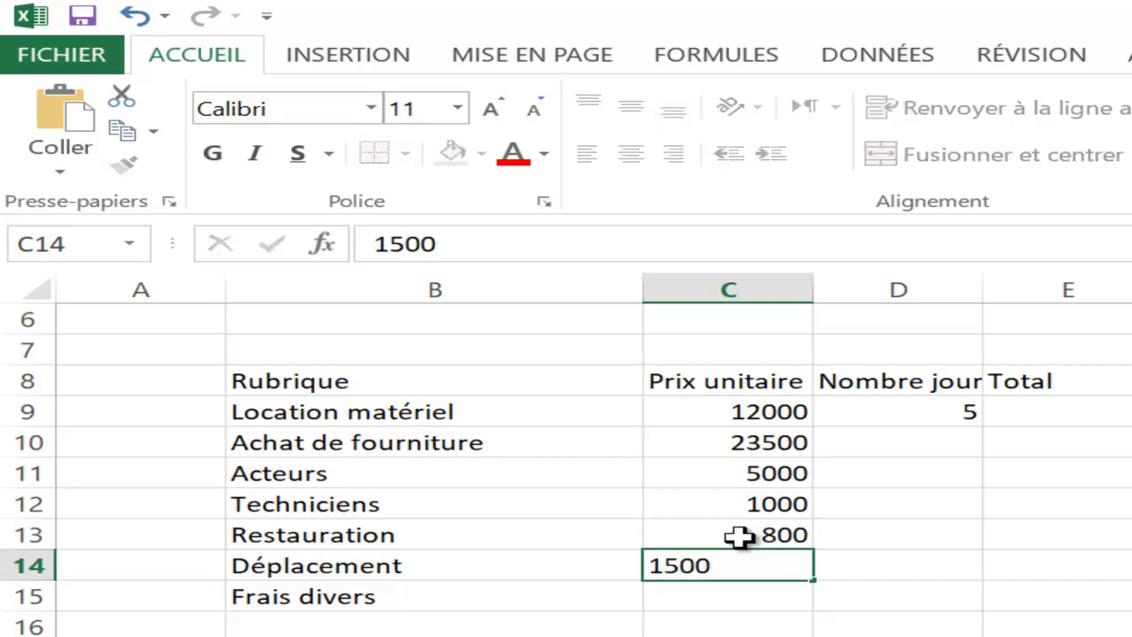
{"action": "key", "text": "Return"}
{"action": "type", "text": "1000"}
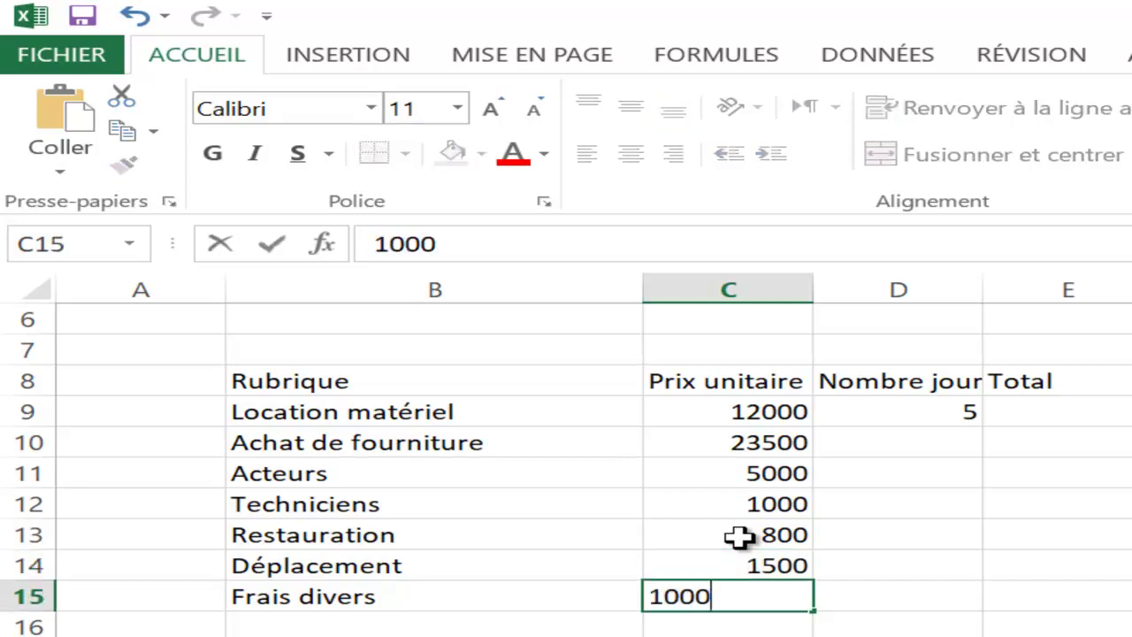
{"action": "key", "text": "Tab"}
{"action": "key", "text": "Up"}
{"action": "key", "text": "Up"}
{"action": "key", "text": "Up"}
{"action": "key", "text": "Up"}
{"action": "key", "text": "Up"}
{"action": "key", "text": "Up"}
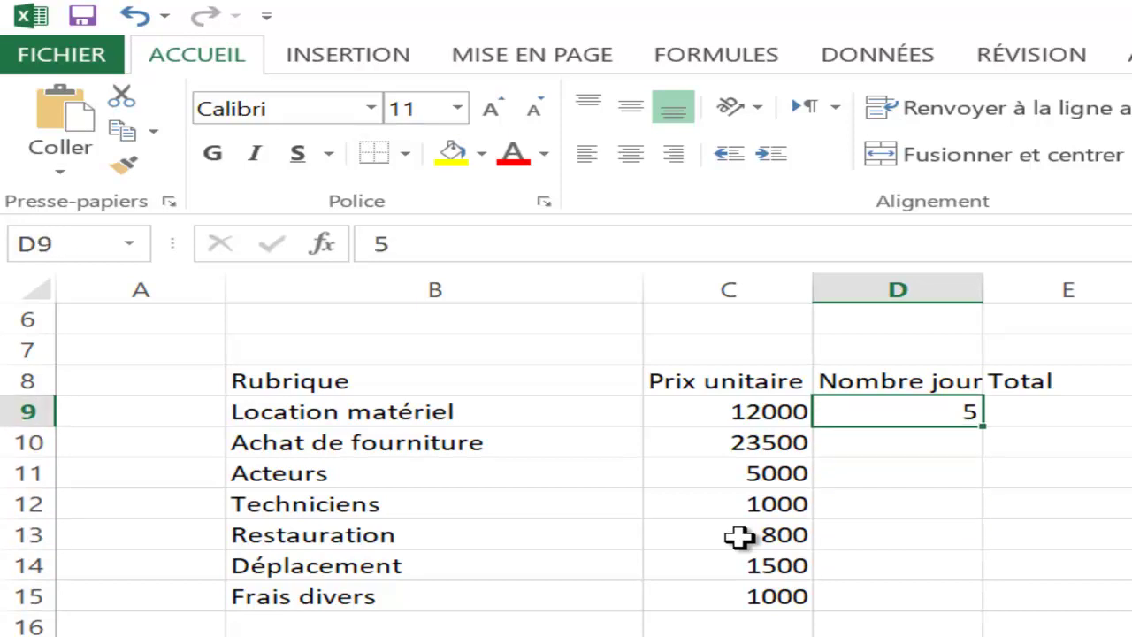
Step: Type 10, 1, 5, 5, 5, 4 and 5 down the Nombre jours column for the seven items
{"action": "type", "text": "1"}
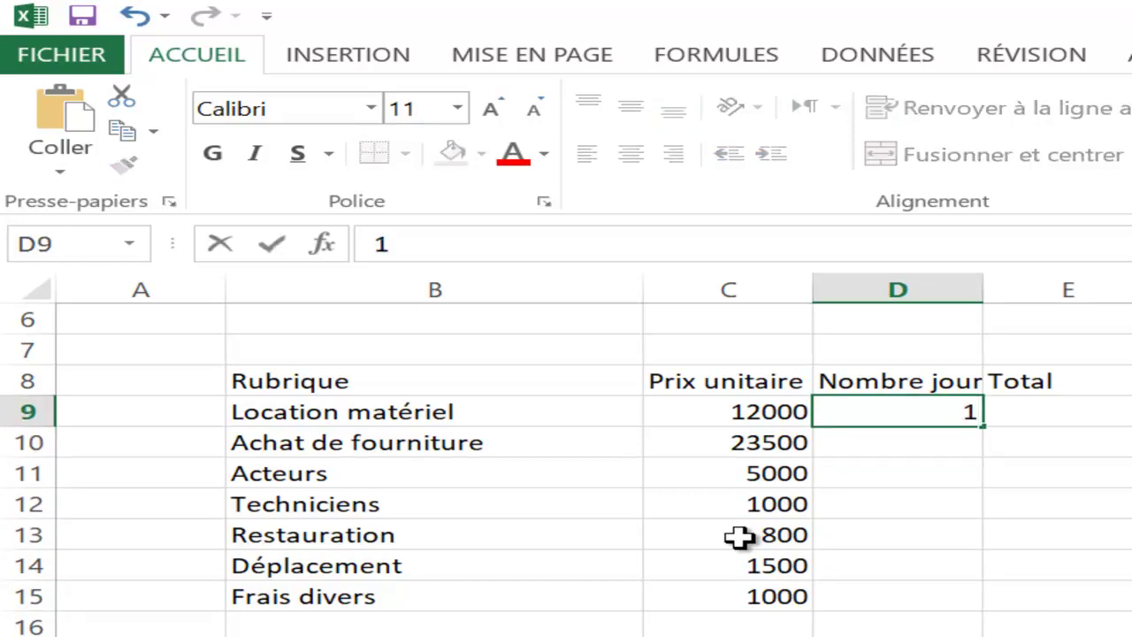
{"action": "type", "text": "0"}
{"action": "key", "text": "Return"}
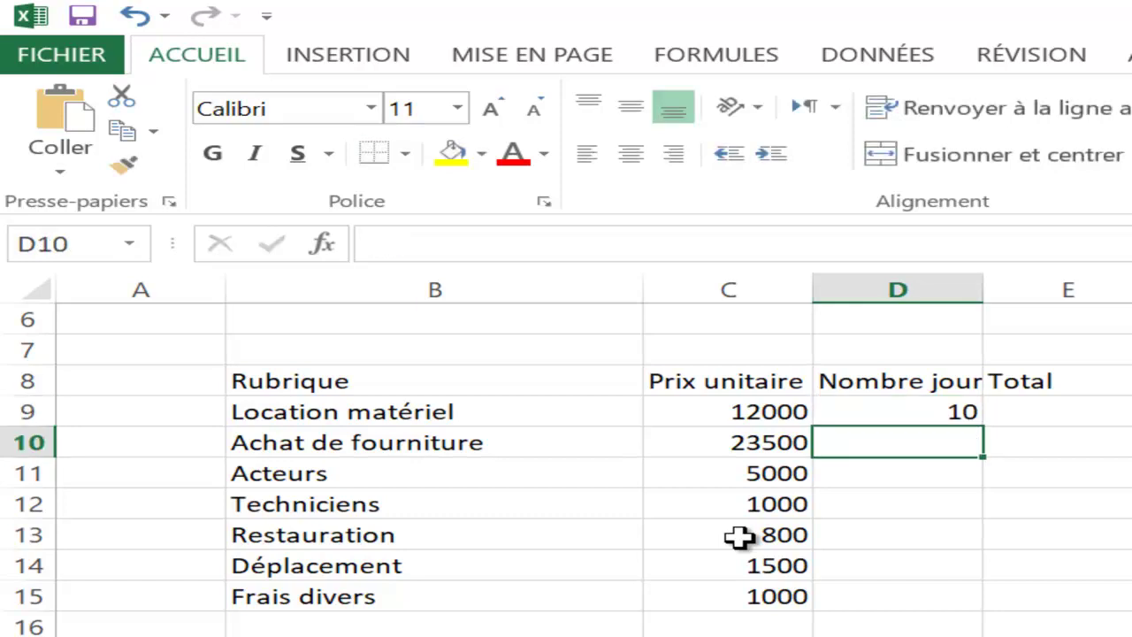
{"action": "type", "text": "1"}
{"action": "key", "text": "Return"}
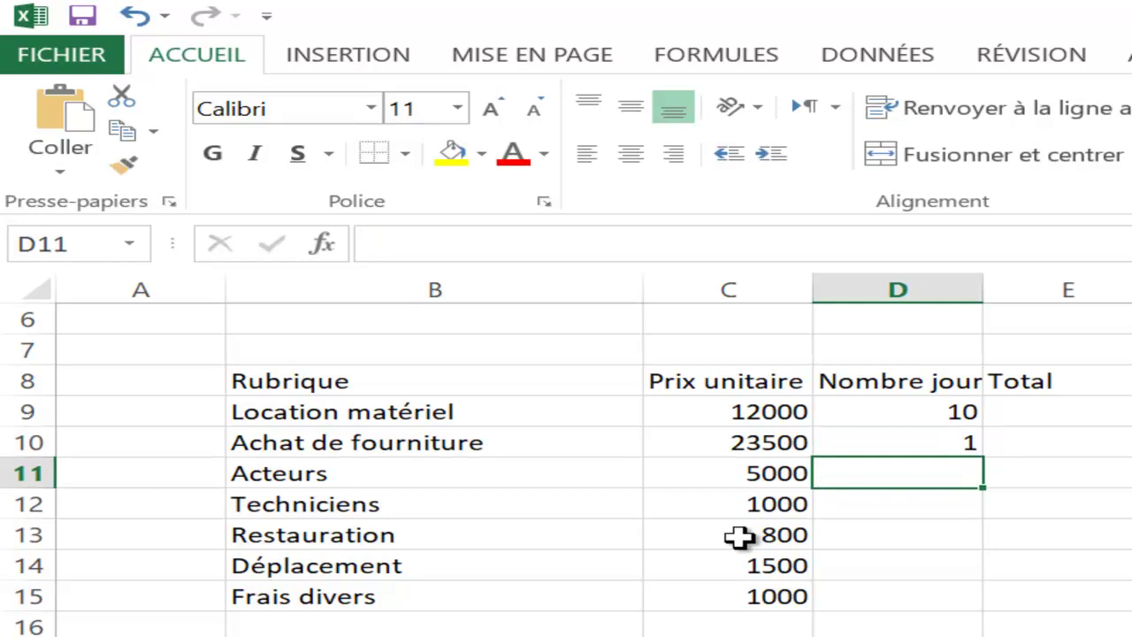
{"action": "type", "text": "5"}
{"action": "key", "text": "Return"}
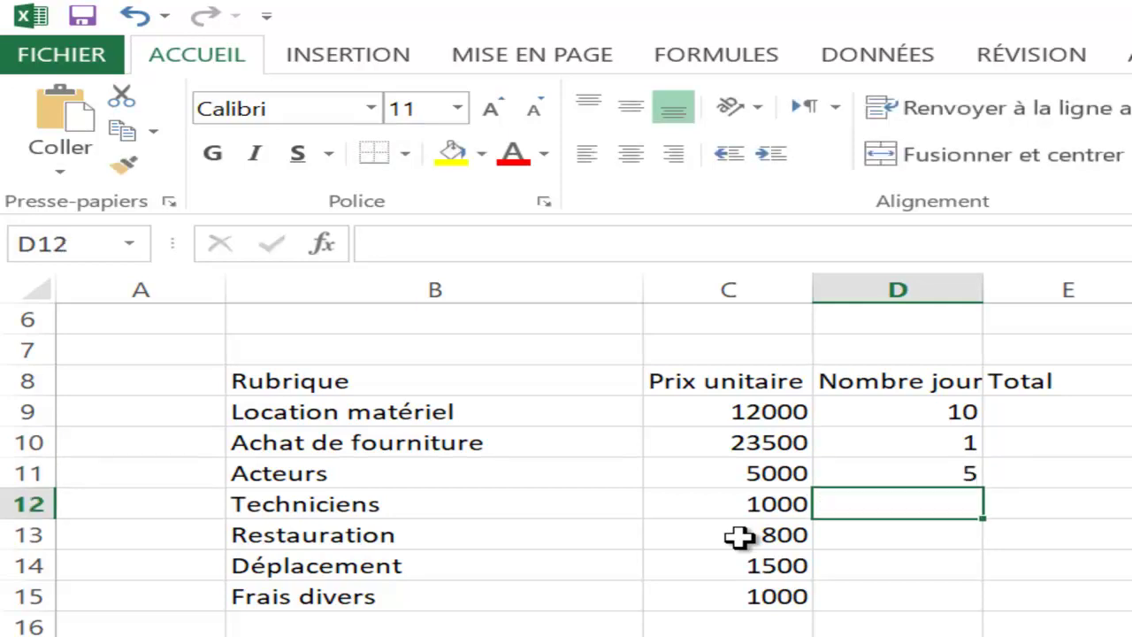
{"action": "type", "text": "5"}
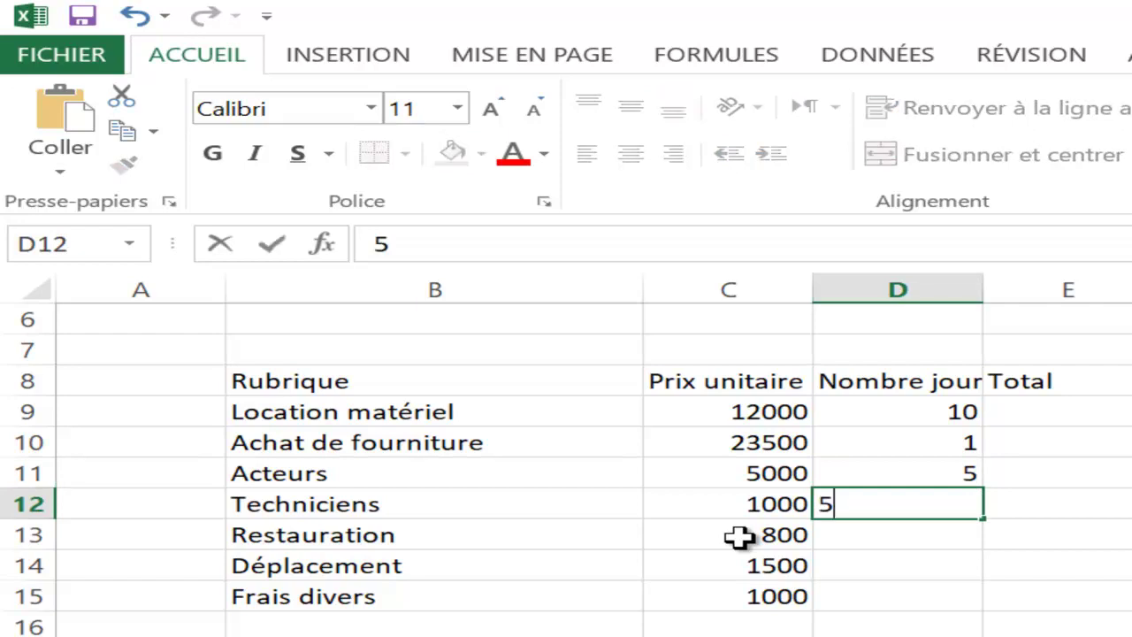
{"action": "key", "text": "Return"}
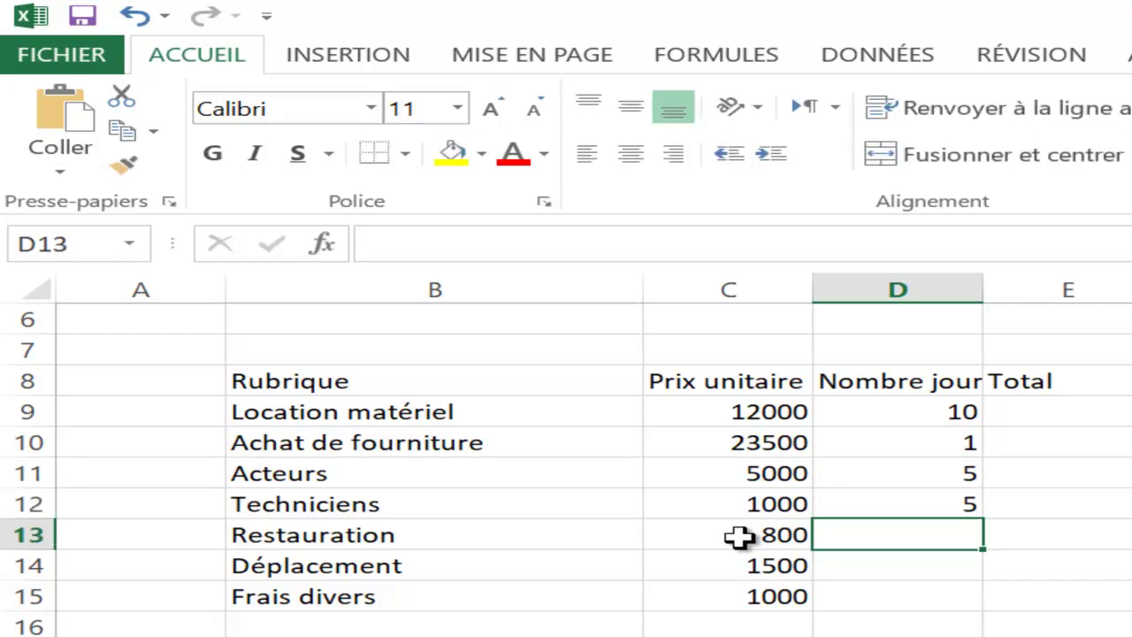
{"action": "type", "text": "5"}
{"action": "key", "text": "Return"}
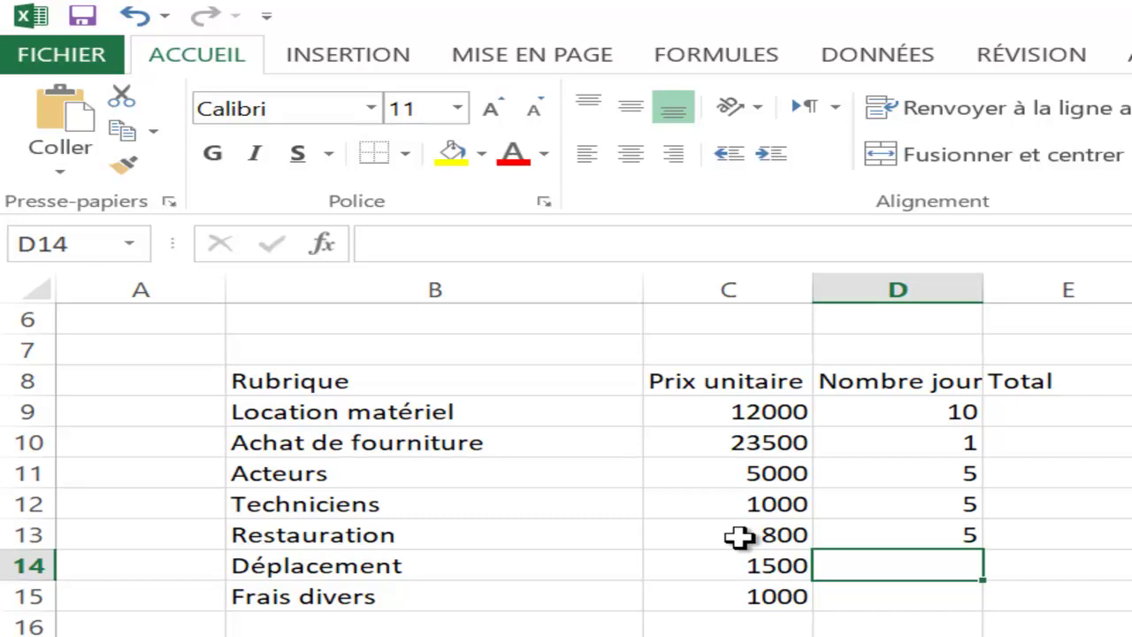
{"action": "type", "text": "4"}
{"action": "key", "text": "Return"}
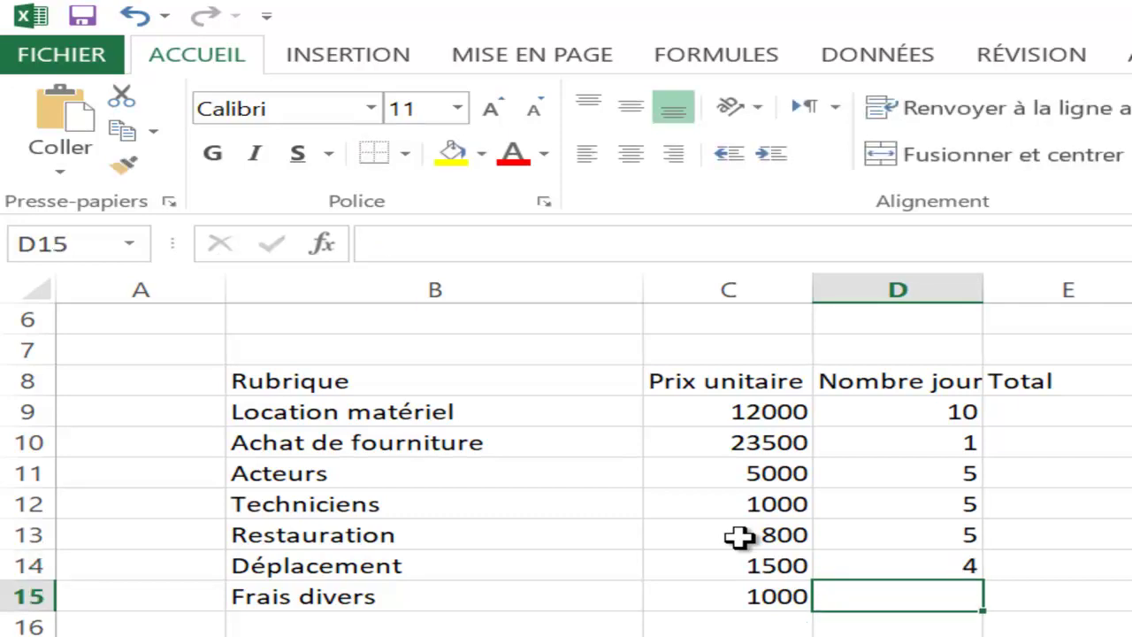
{"action": "type", "text": "5"}
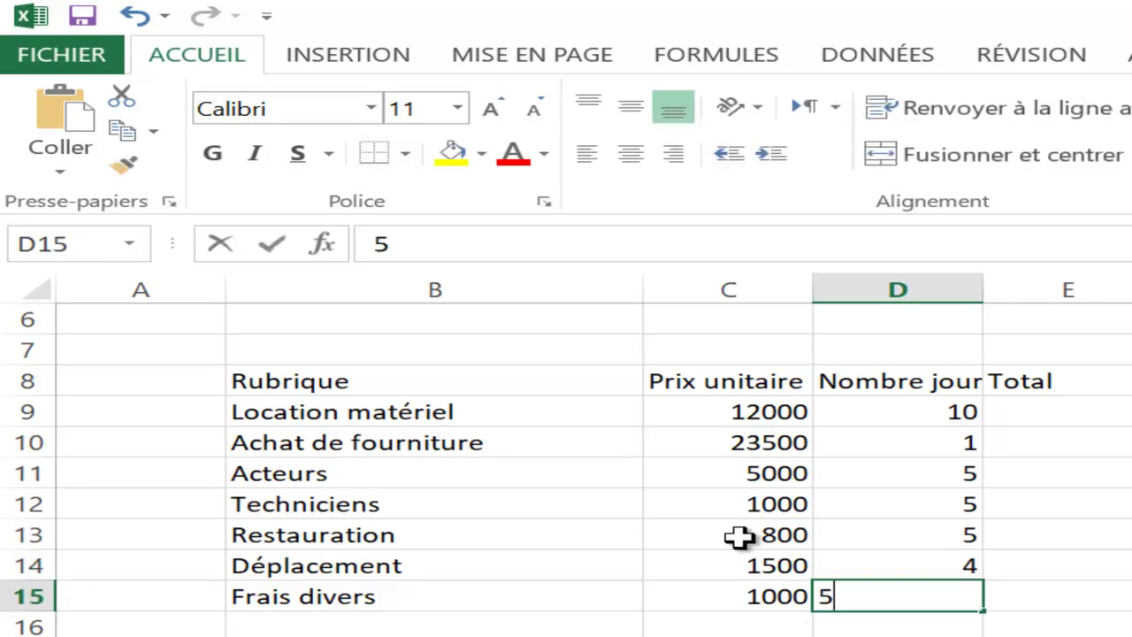
{"action": "key", "text": "Tab"}
{"action": "key", "text": "Up"}
{"action": "key", "text": "Up"}
{"action": "key", "text": "Up"}
{"action": "key", "text": "Up"}
{"action": "key", "text": "Up"}
{"action": "key", "text": "Up"}
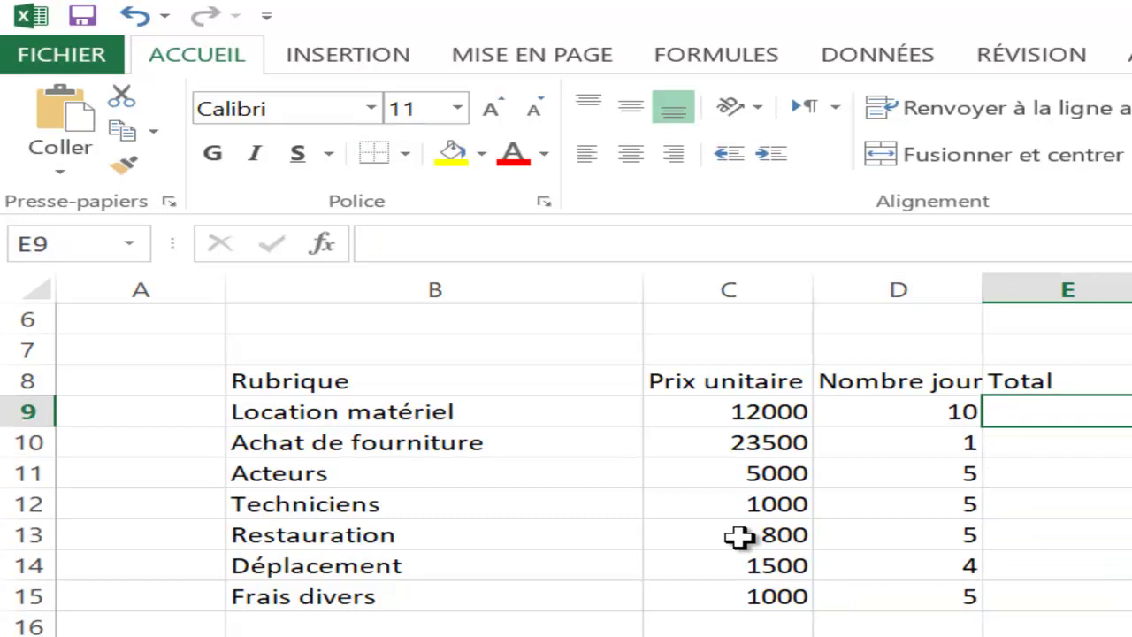
Step: Enter =C9*D9 in E9 and fill it down through E15
{"action": "type", "text": "="}
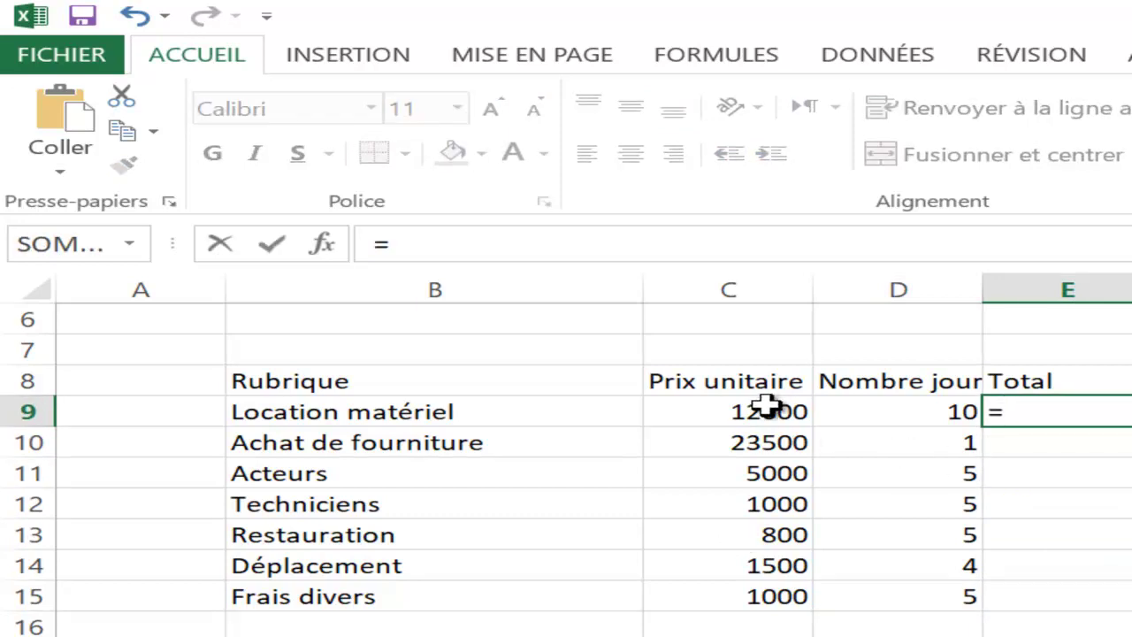
{"action": "left_click", "coordinate": [766, 405]}
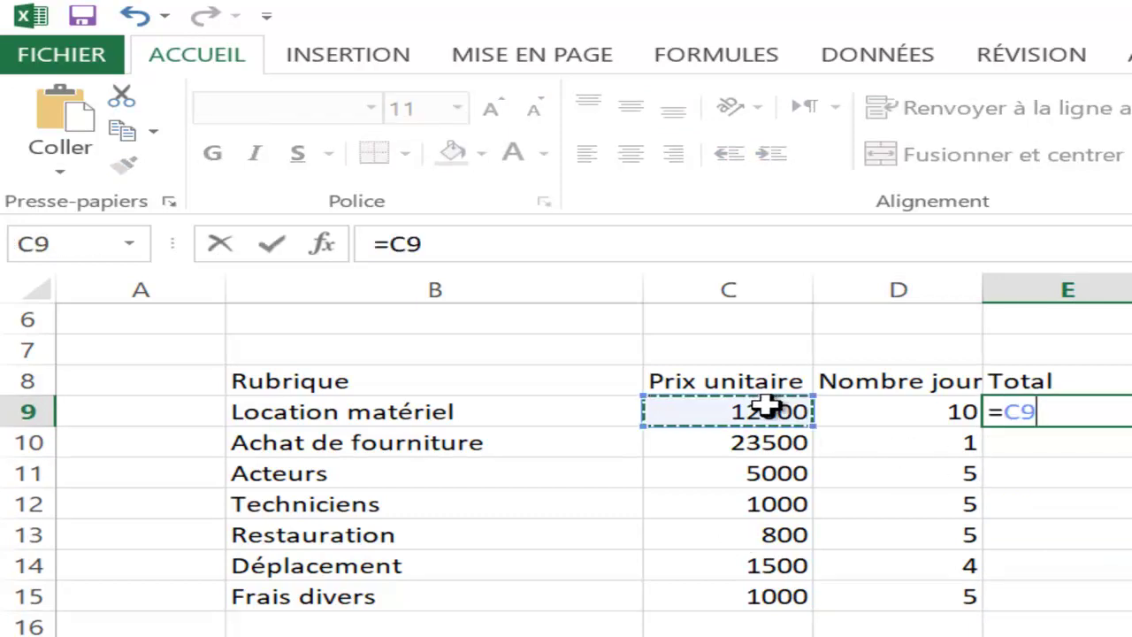
{"action": "type", "text": "*"}
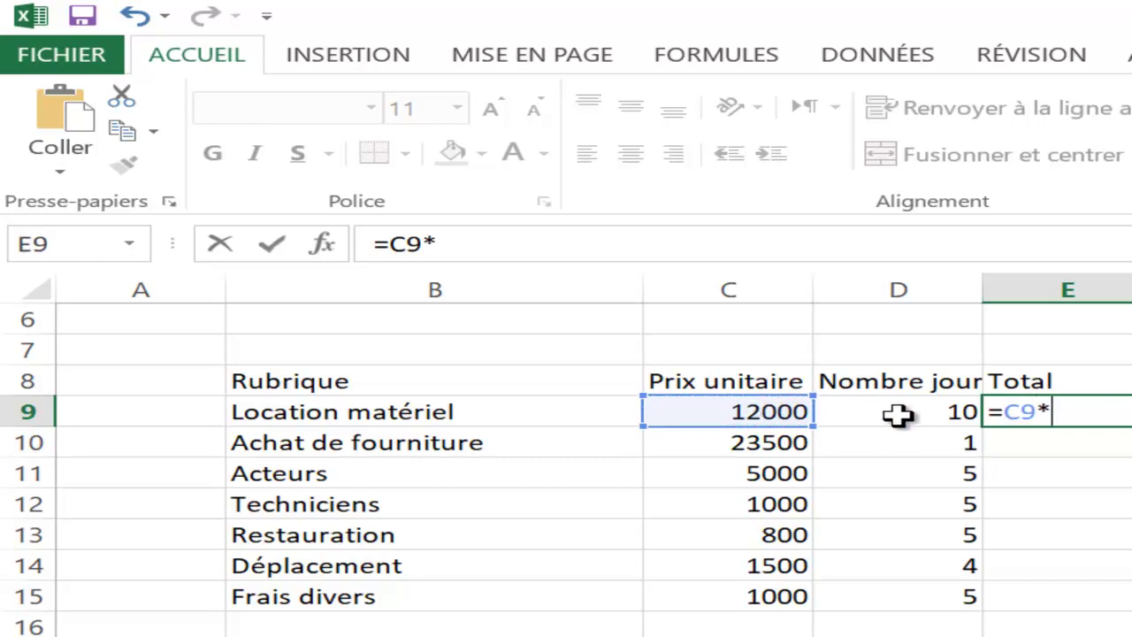
{"action": "left_click", "coordinate": [898, 415]}
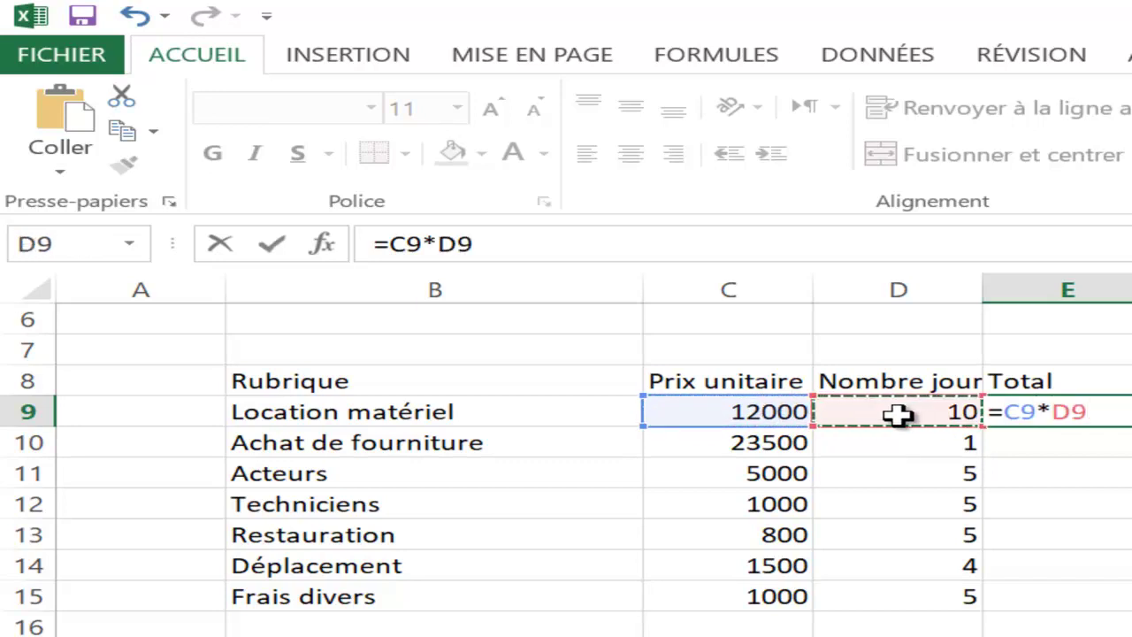
{"action": "key", "text": "Return"}
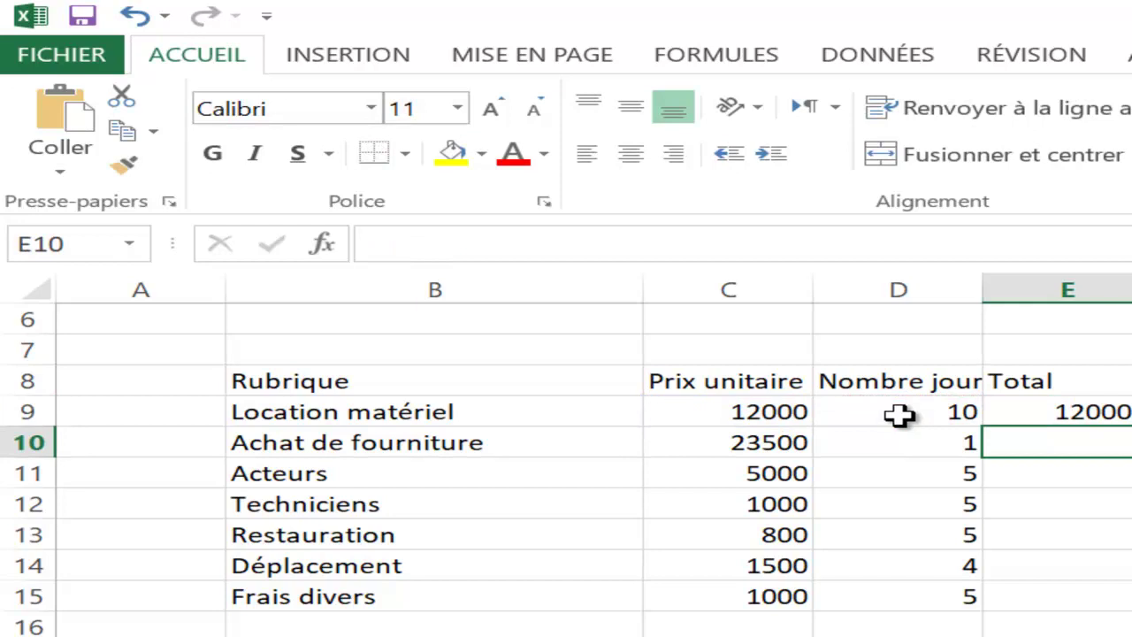
{"action": "left_click", "coordinate": [1093, 409]}
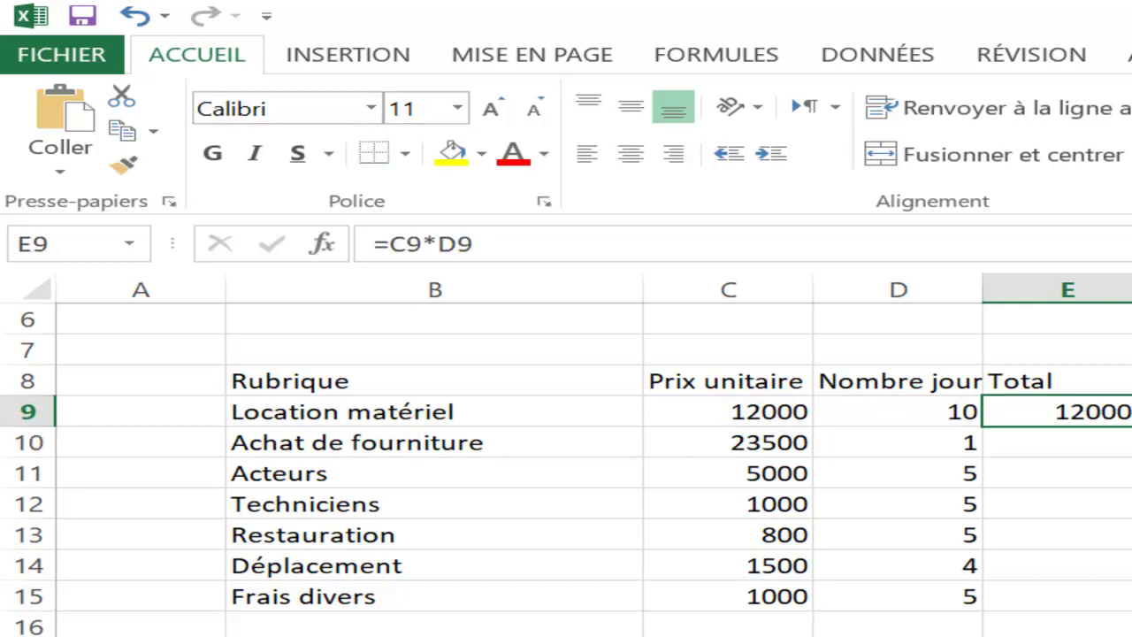
{"action": "left_click_drag", "start_coordinate": [1130, 426], "coordinate": [1131, 609]}
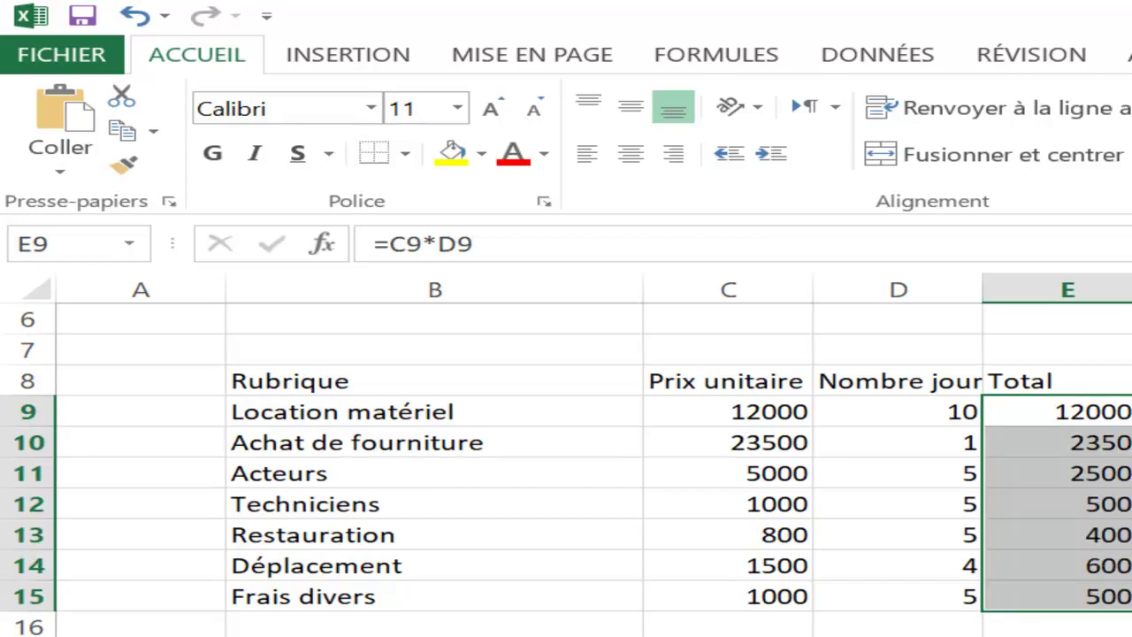
{"action": "key", "text": "Right"}
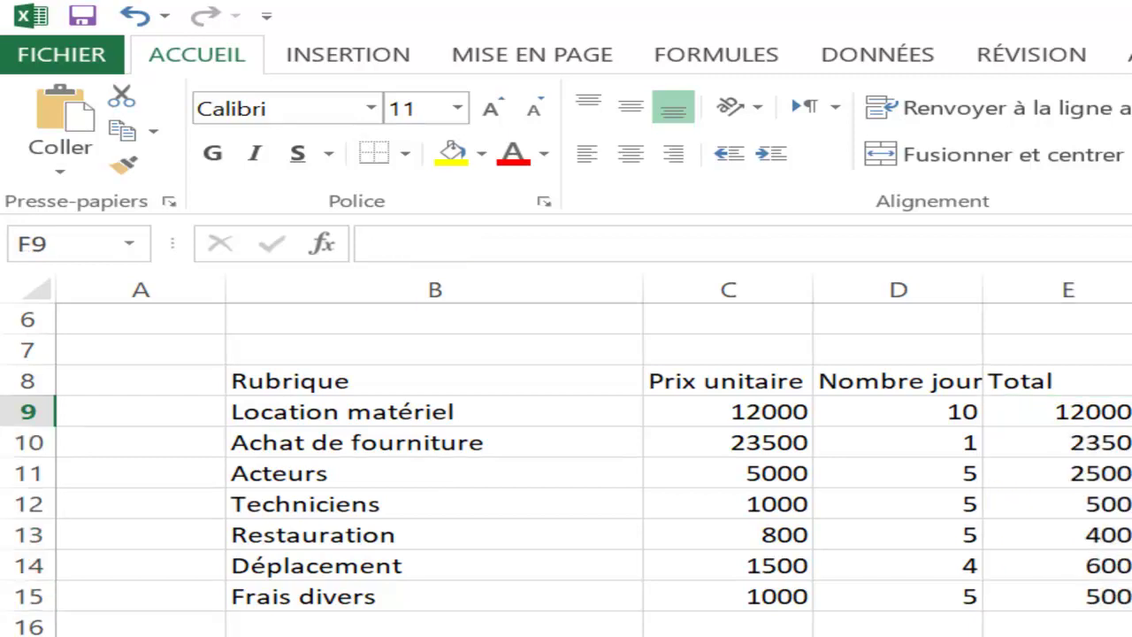
Step: Enter =SOMME(C9:C15) in C17 to total the unit prices
{"action": "left_click", "coordinate": [770, 630]}
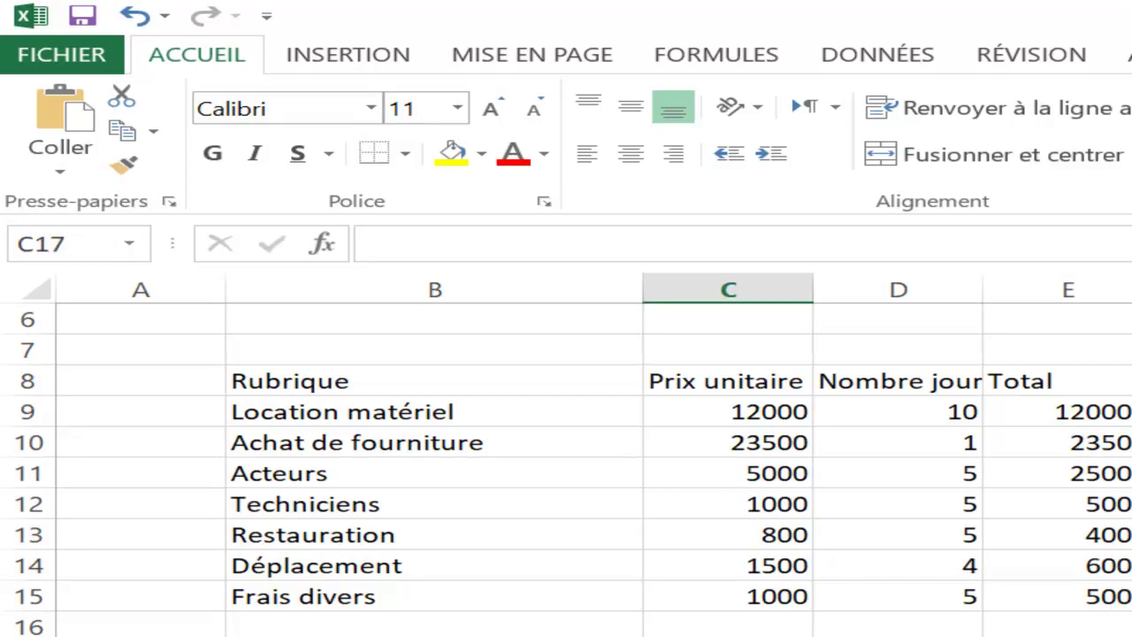
{"action": "type", "text": "=somme("}
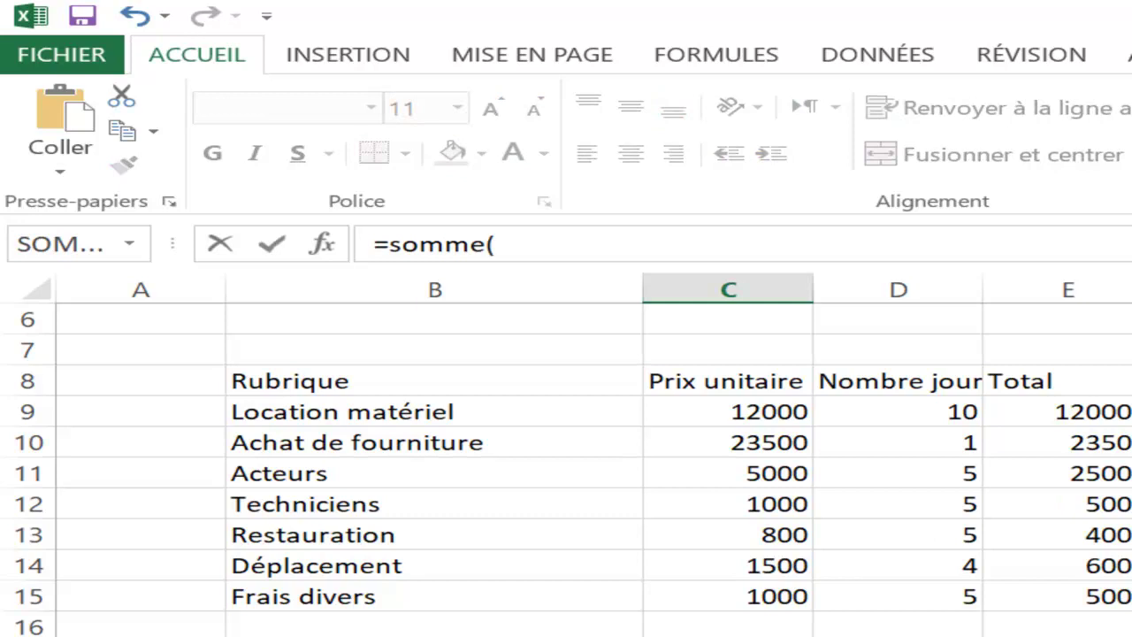
{"action": "left_click", "coordinate": [781, 410]}
{"action": "left_click_drag", "start_coordinate": [781, 410], "coordinate": [776, 588]}
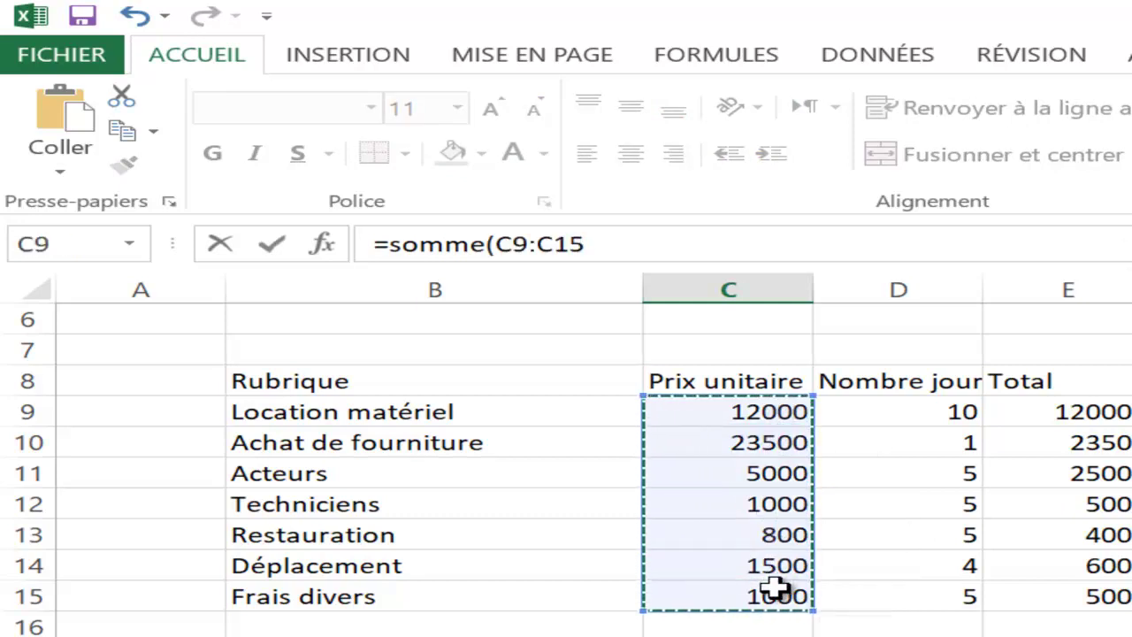
{"action": "type", "text": ")"}
{"action": "key", "text": "Return"}
{"action": "key", "text": "Up"}
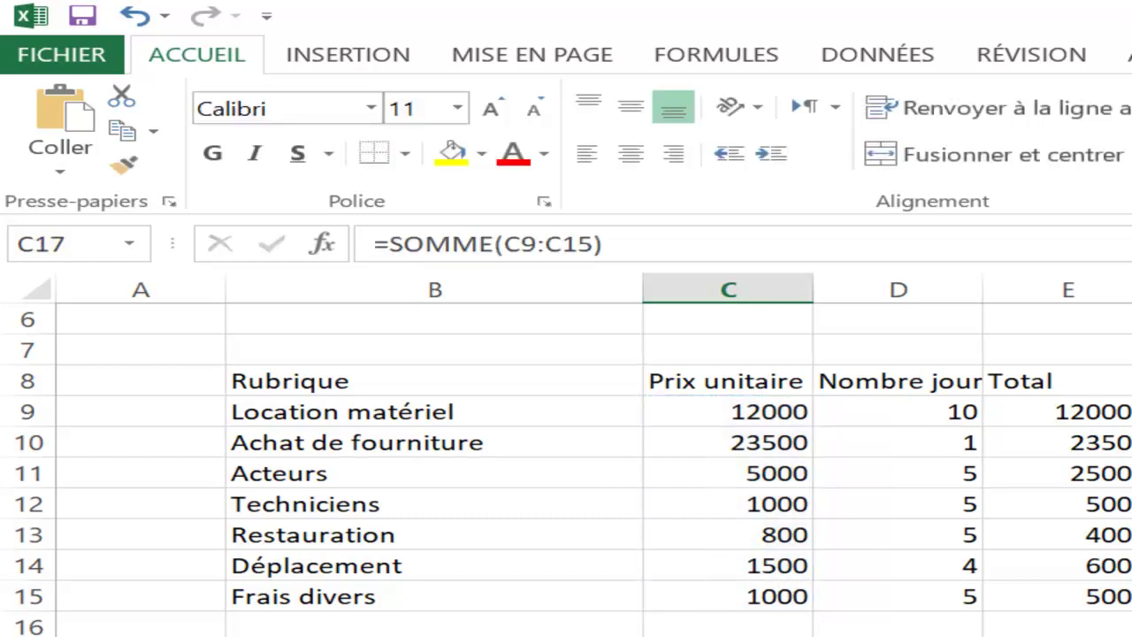
{"action": "key", "text": "shift+Right"}
{"action": "key", "text": "shift+Right"}
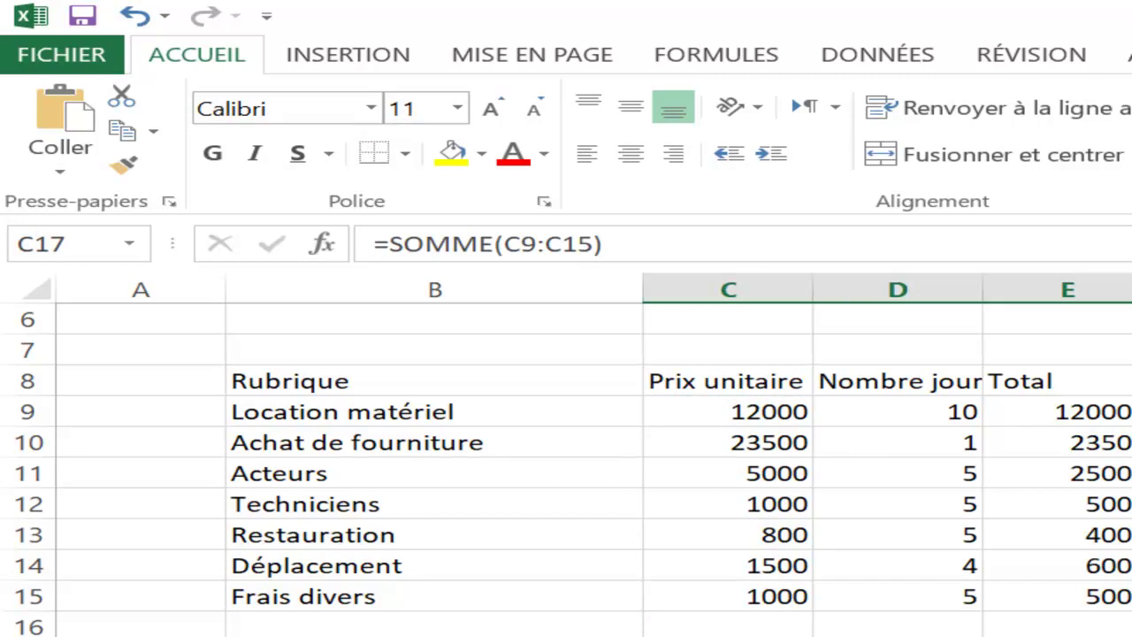
{"action": "left_click", "coordinate": [1130, 411]}
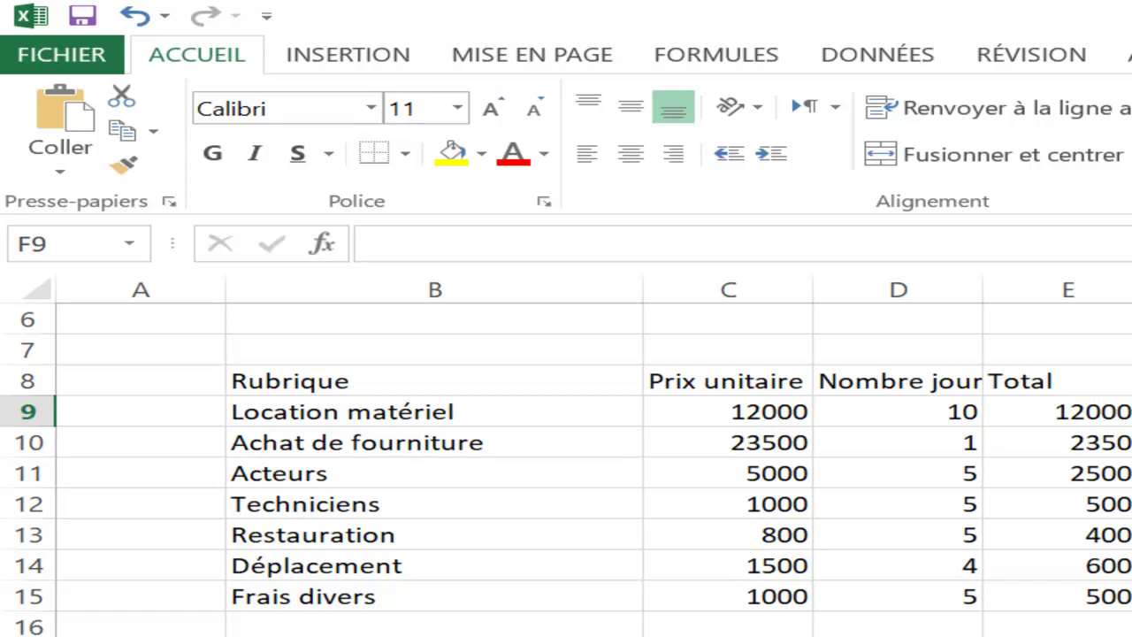
Step: Enter =E9/E17 in F9 for Location matériel's share of the total
{"action": "type", "text": "="}
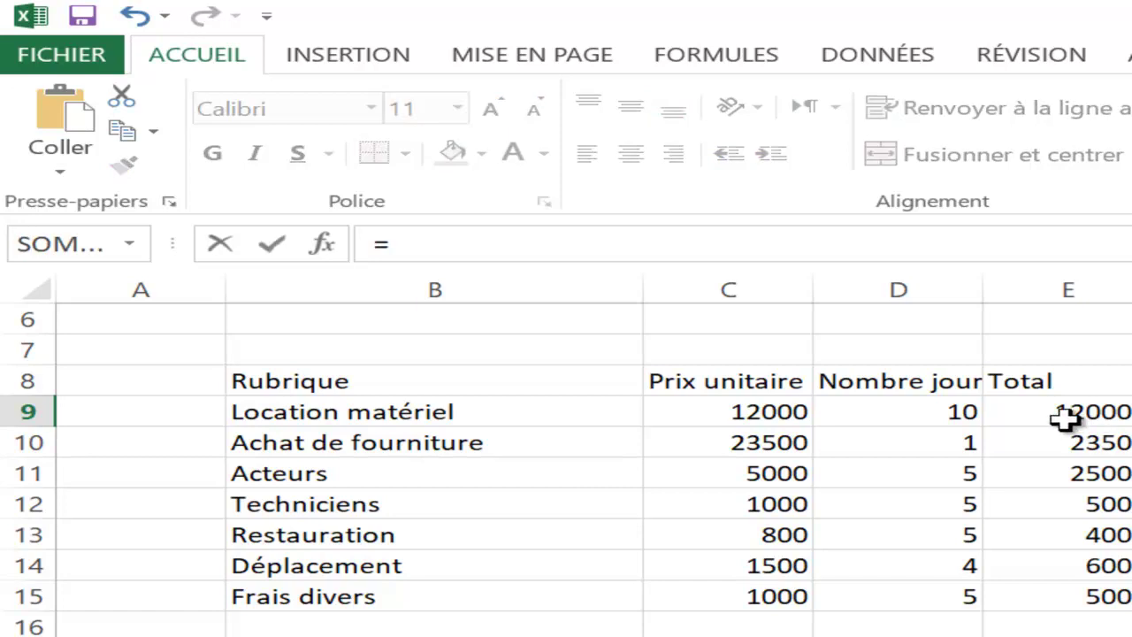
{"action": "left_click", "coordinate": [1069, 415]}
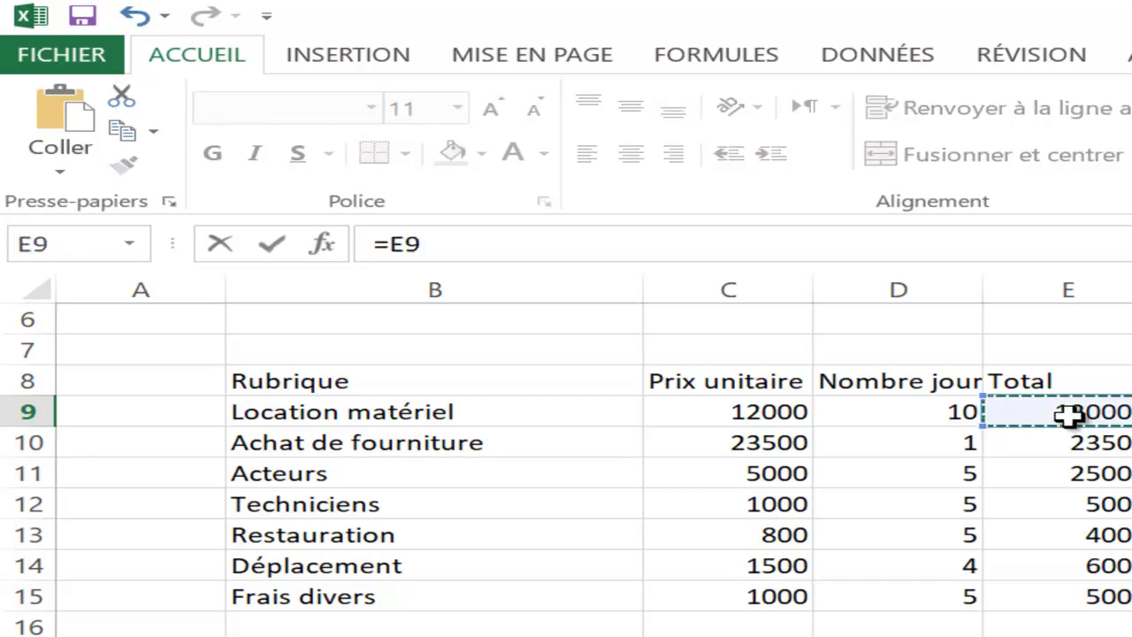
{"action": "type", "text": "§"}
{"action": "key", "text": "BackSpace"}
{"action": "type", "text": "/"}
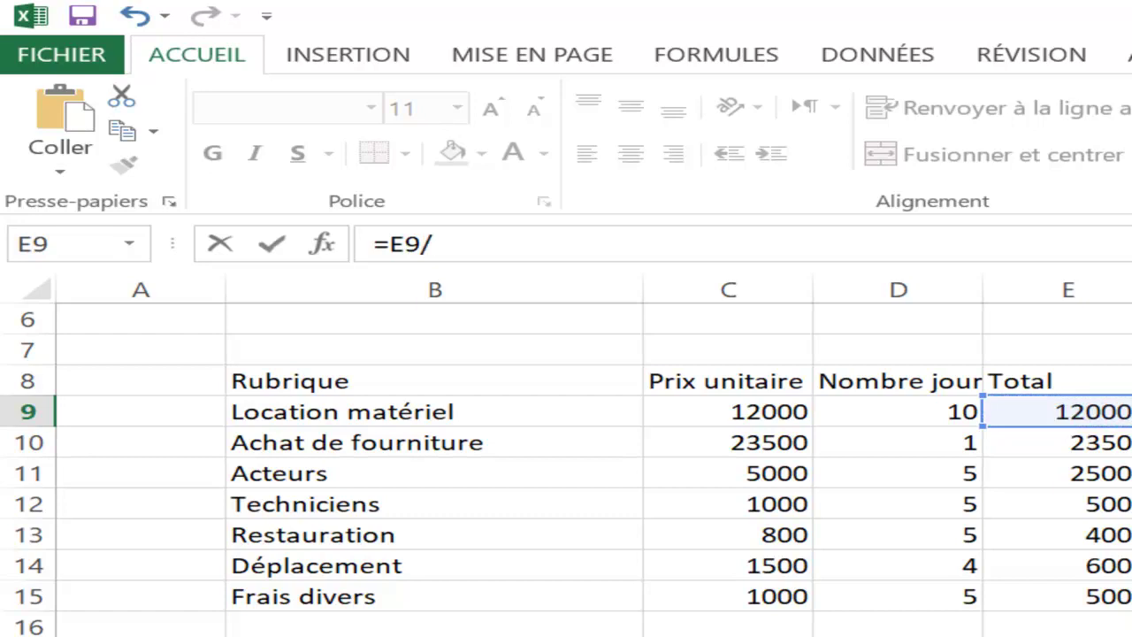
{"action": "left_click", "coordinate": [1097, 636]}
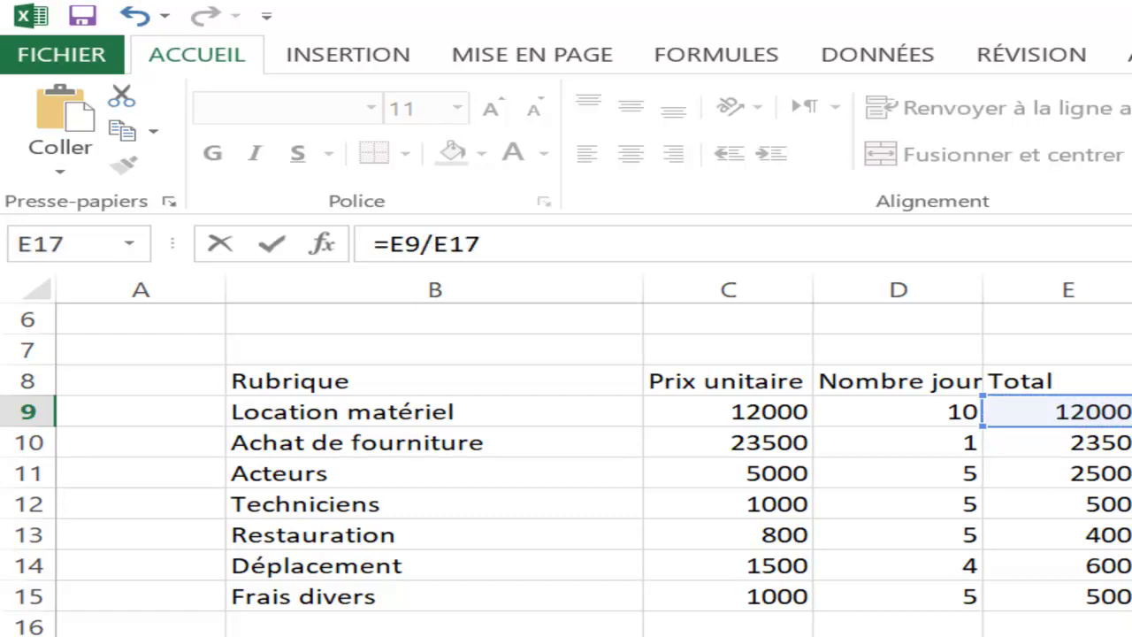
{"action": "key", "text": "Return"}
{"action": "key", "text": "Up"}
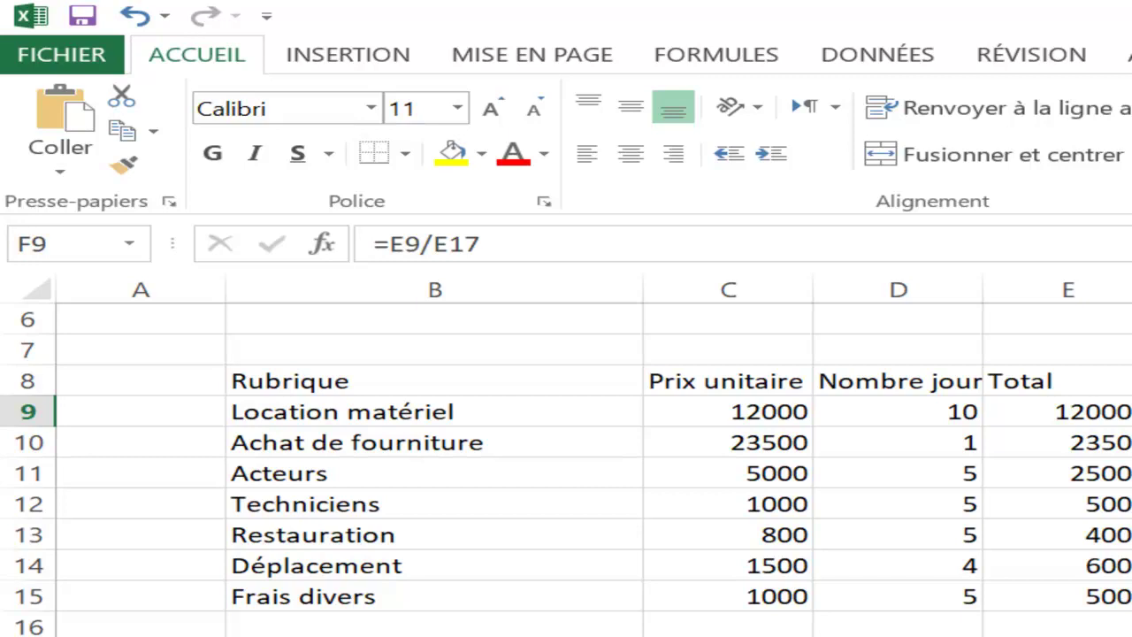
Step: Make the E17 reference absolute (=E9/$E$17) and select F9:F15
{"action": "key", "text": "F2"}
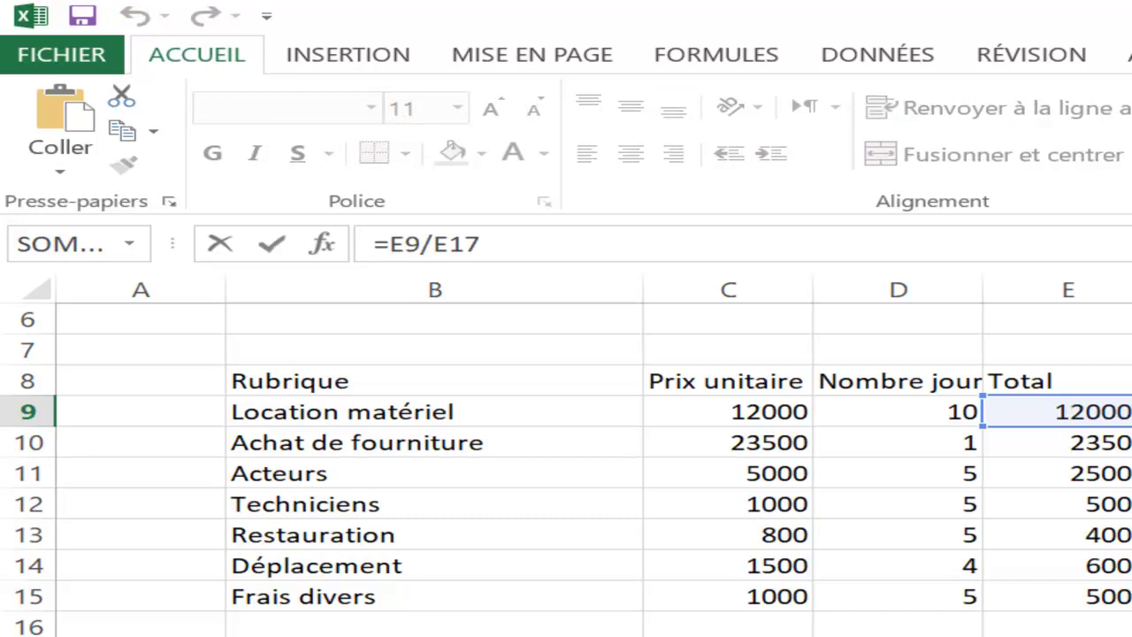
{"action": "type", "text": "&"}
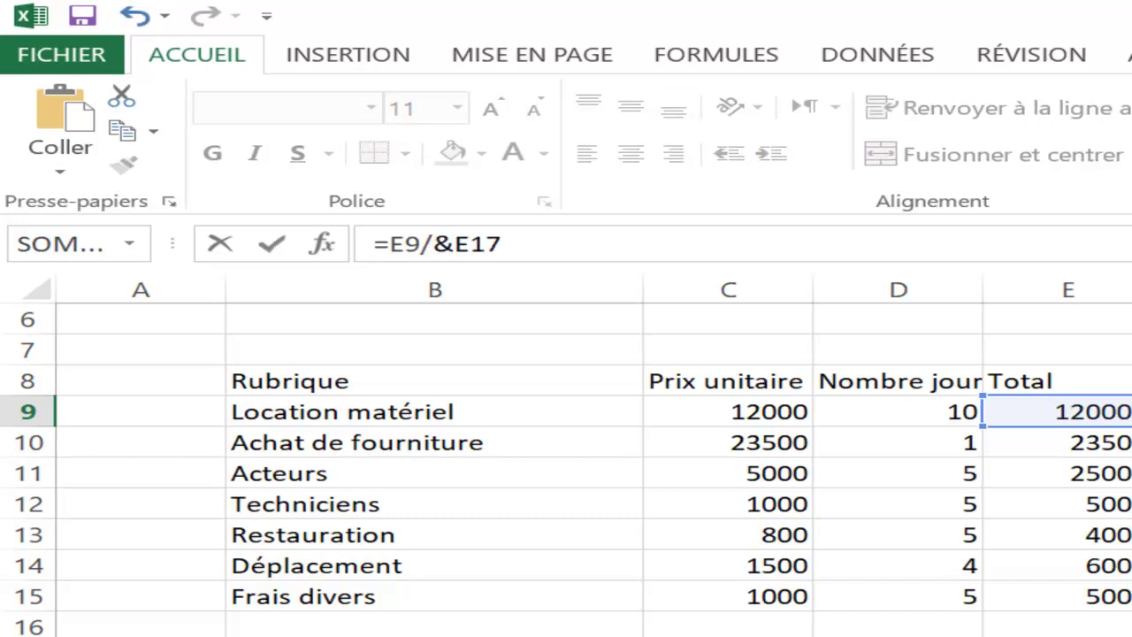
{"action": "key", "text": "BackSpace"}
{"action": "type", "text": "$"}
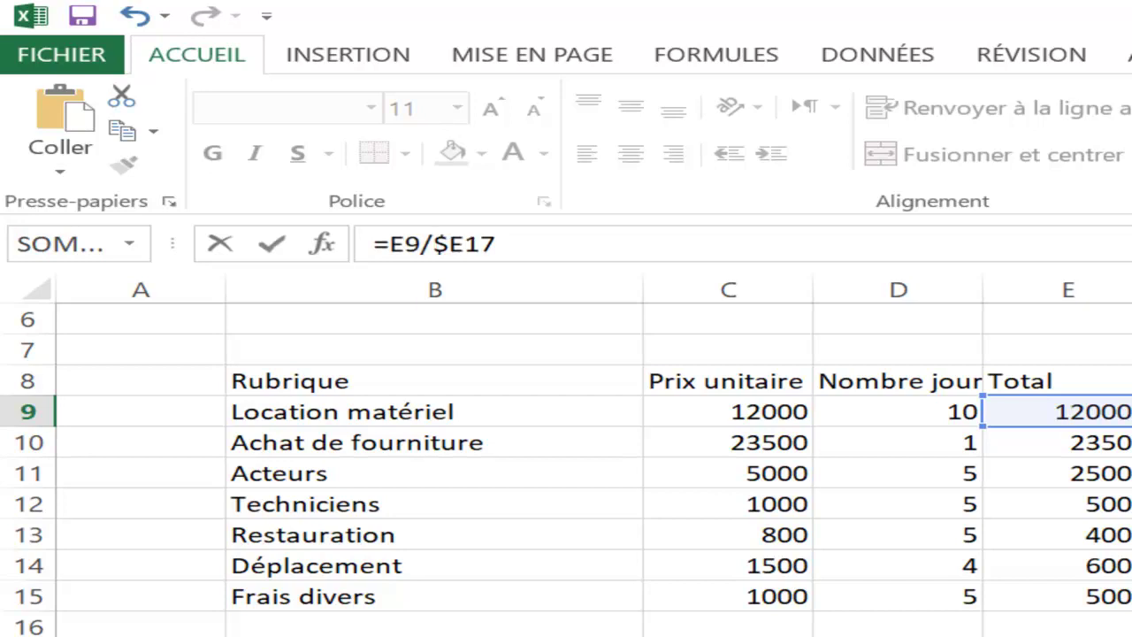
{"action": "type", "text": "$"}
{"action": "key", "text": "Return"}
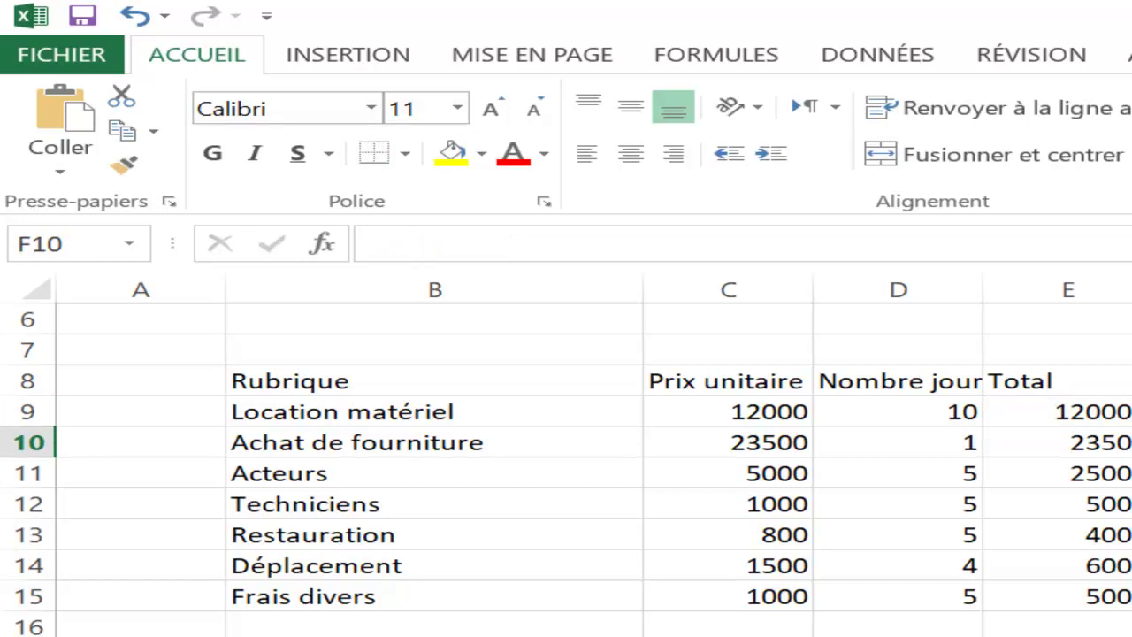
{"action": "key", "text": "Up"}
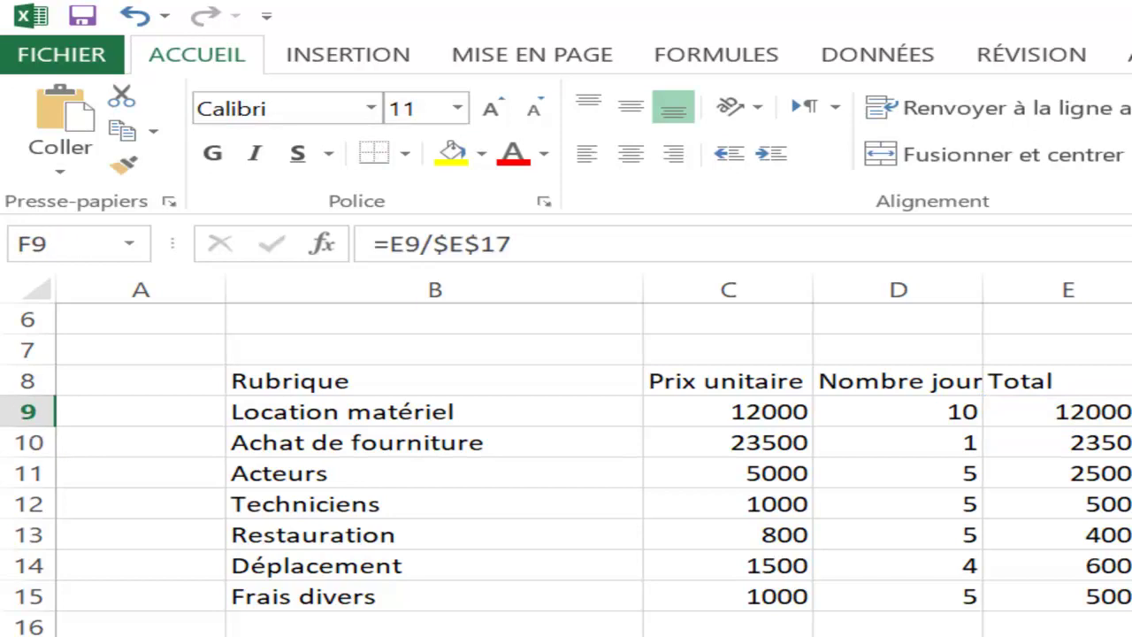
{"action": "key", "text": "ctrl+shift+Down"}
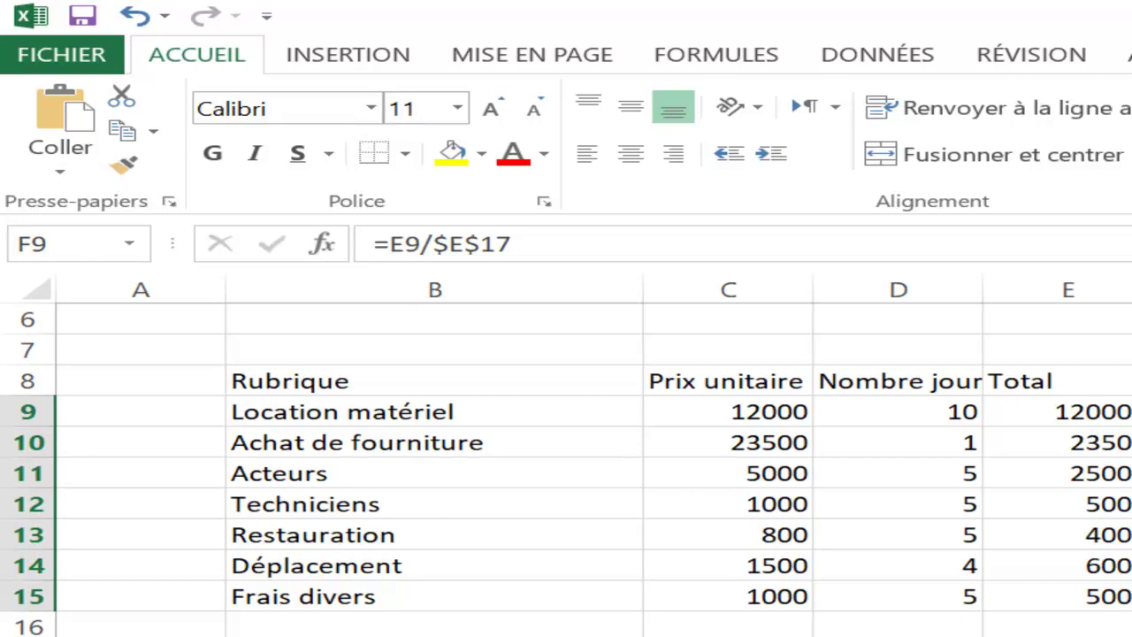
{"action": "scroll", "coordinate": [523, 320], "scroll_direction": "up", "scroll_amount": 1}
Step: Merge and center the Budget cinematographique title across the table, enlarged and bold
{"action": "mouse_move", "coordinate": [442, 321]}
{"action": "left_mouse_down"}
{"action": "mouse_move", "coordinate": [1128, 350]}
{"action": "mouse_move", "coordinate": [1128, 380]}
{"action": "left_mouse_up"}
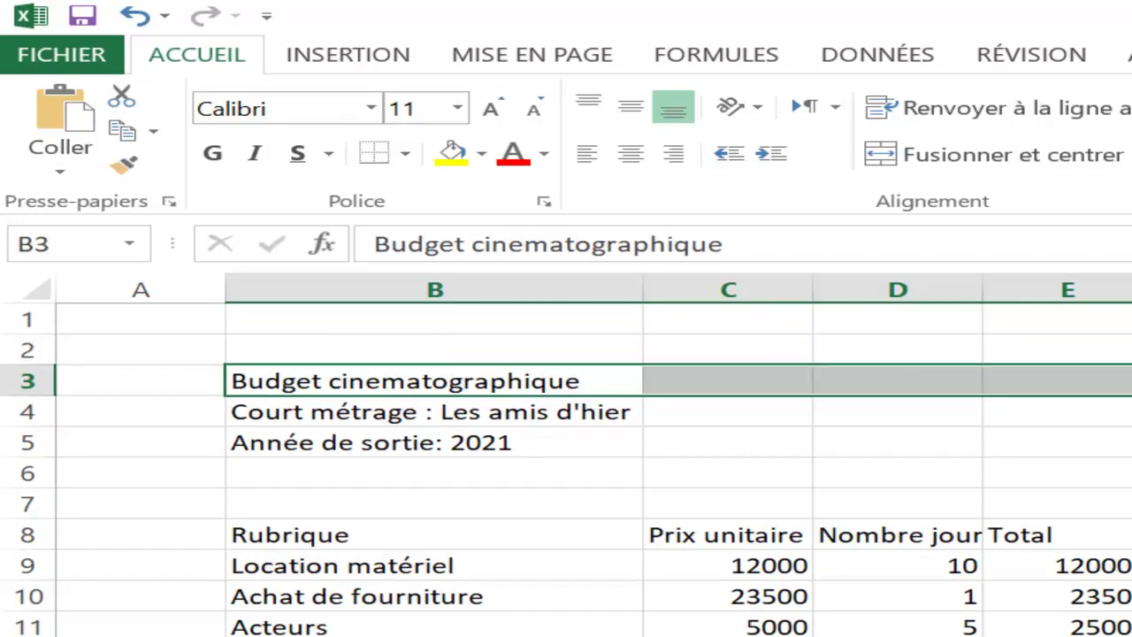
{"action": "left_click", "coordinate": [885, 157]}
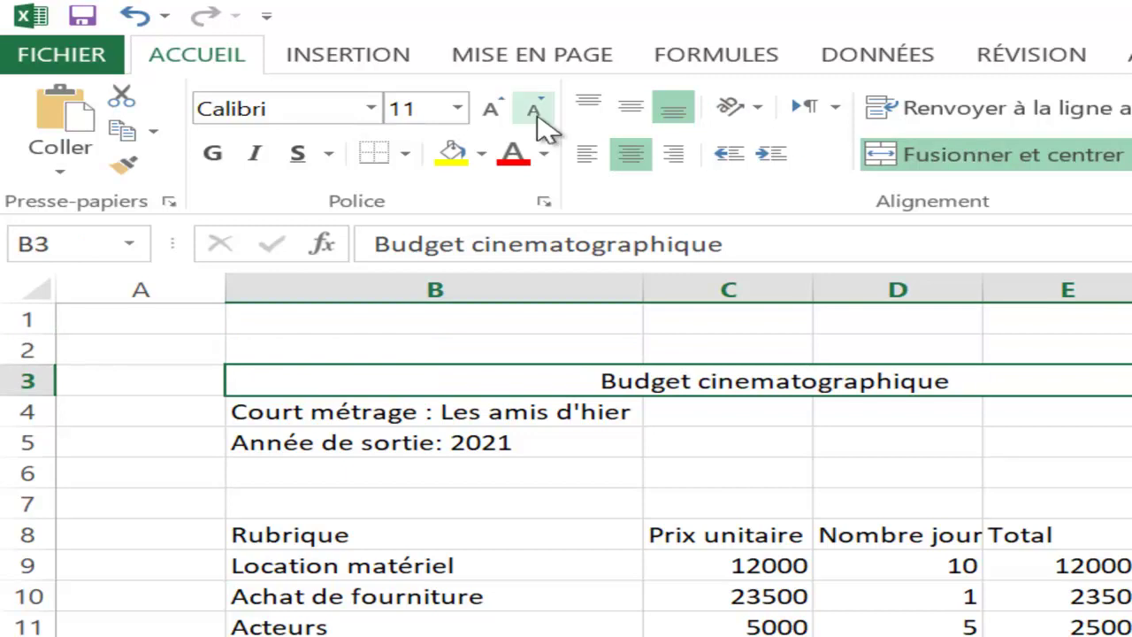
{"action": "left_click", "coordinate": [491, 108]}
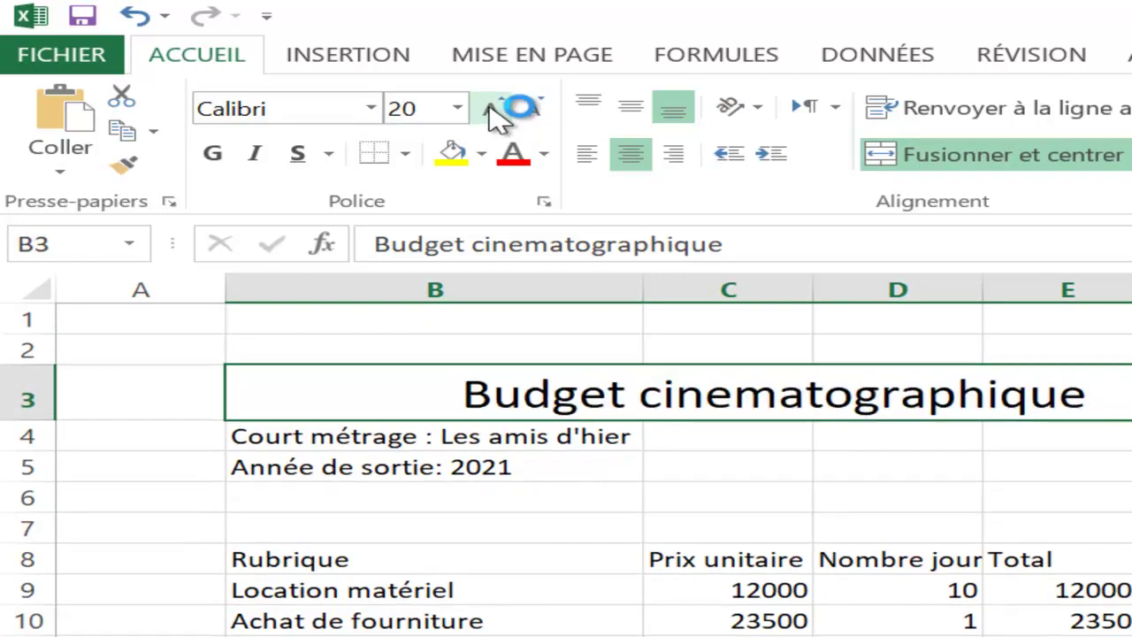
{"action": "left_click", "coordinate": [212, 154]}
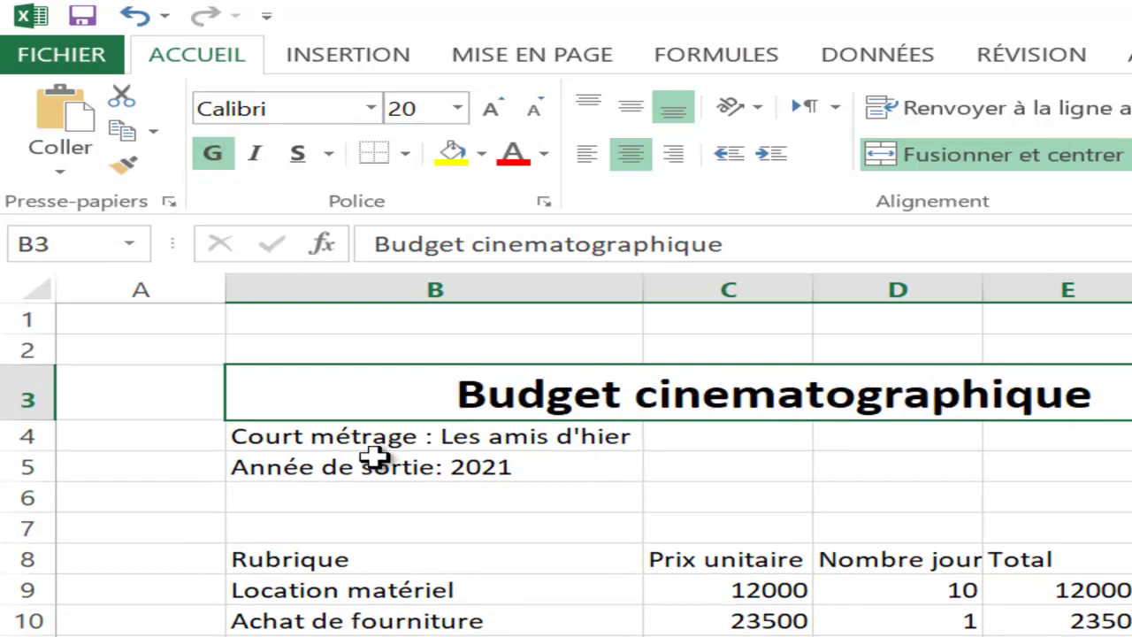
Step: Merge and center the film name line in row 4 and make it bold
{"action": "left_click_drag", "start_coordinate": [363, 435], "coordinate": [1097, 472]}
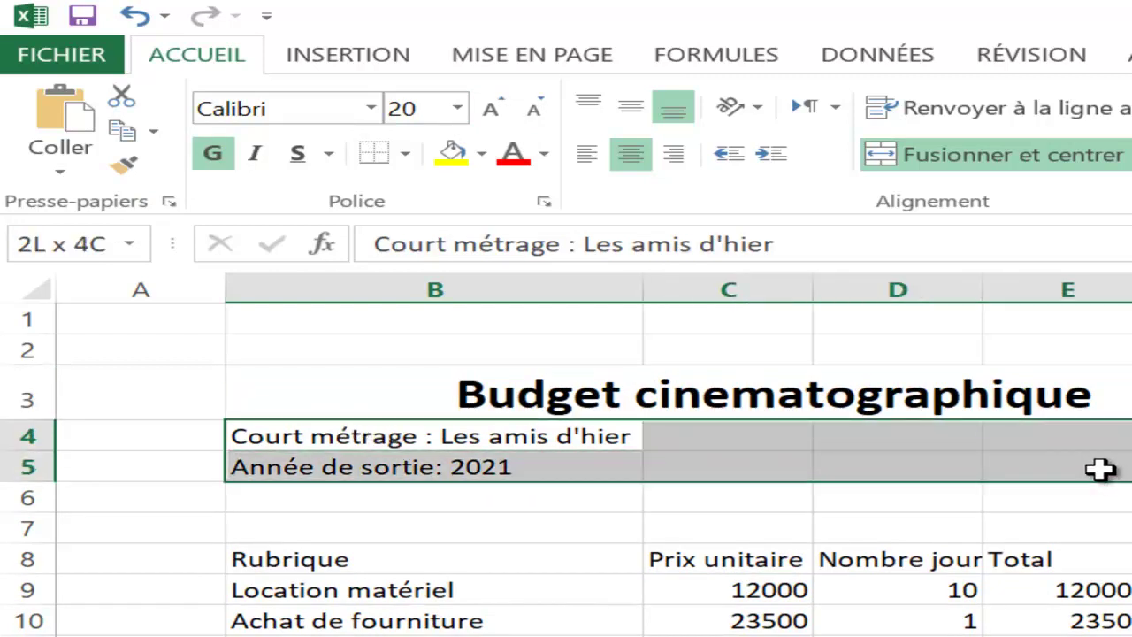
{"action": "left_click_drag", "start_coordinate": [1097, 472], "coordinate": [1086, 434]}
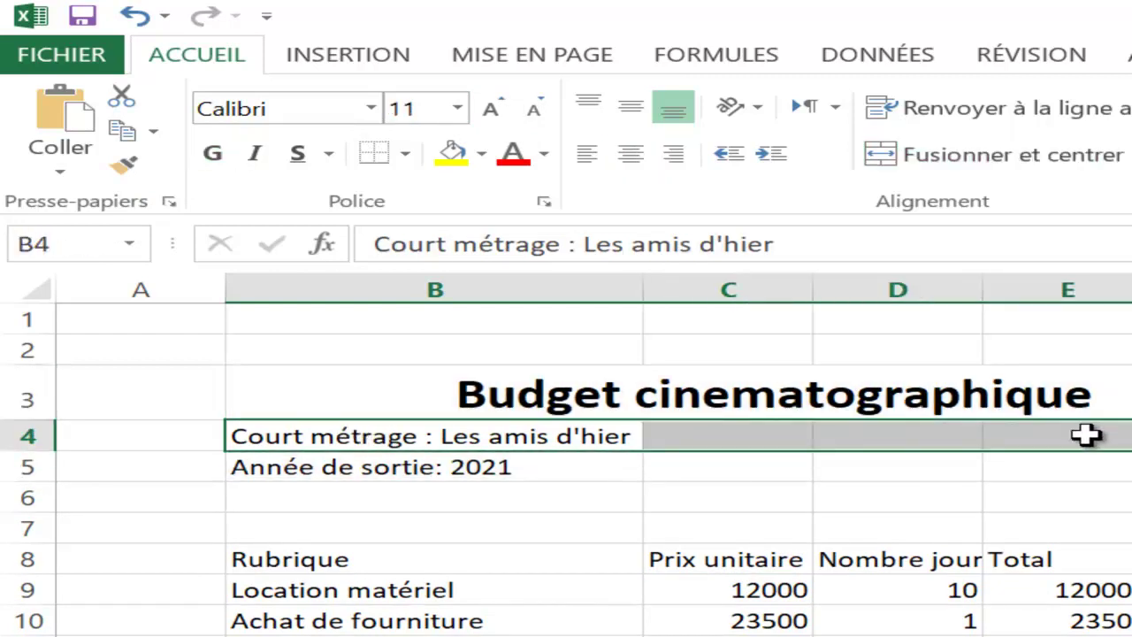
{"action": "left_click", "coordinate": [898, 156]}
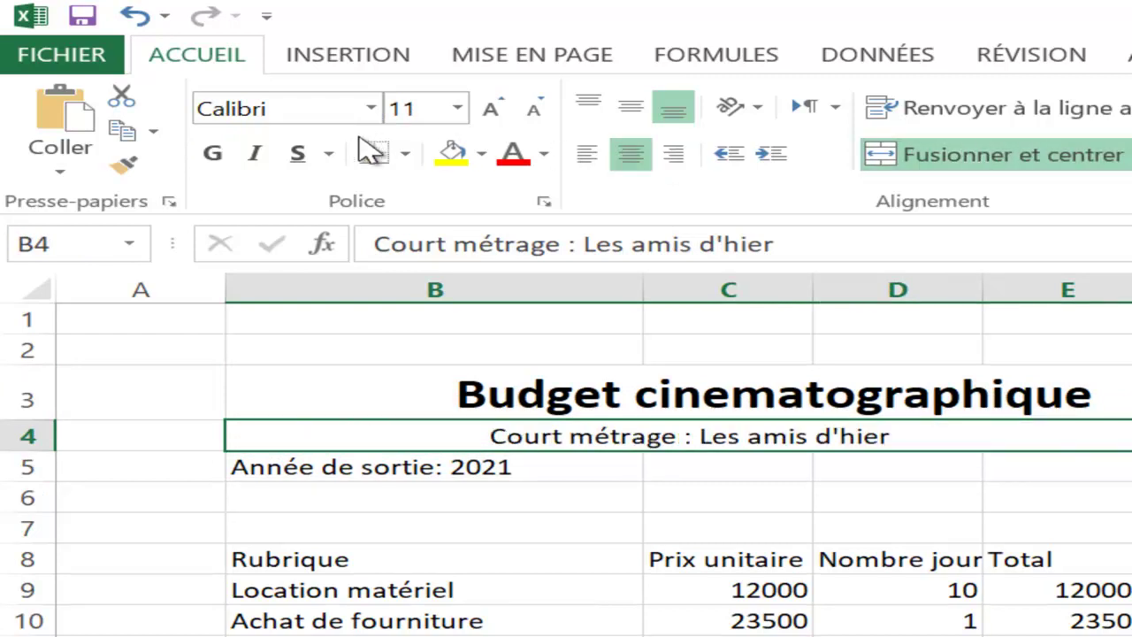
{"action": "left_click", "coordinate": [215, 158]}
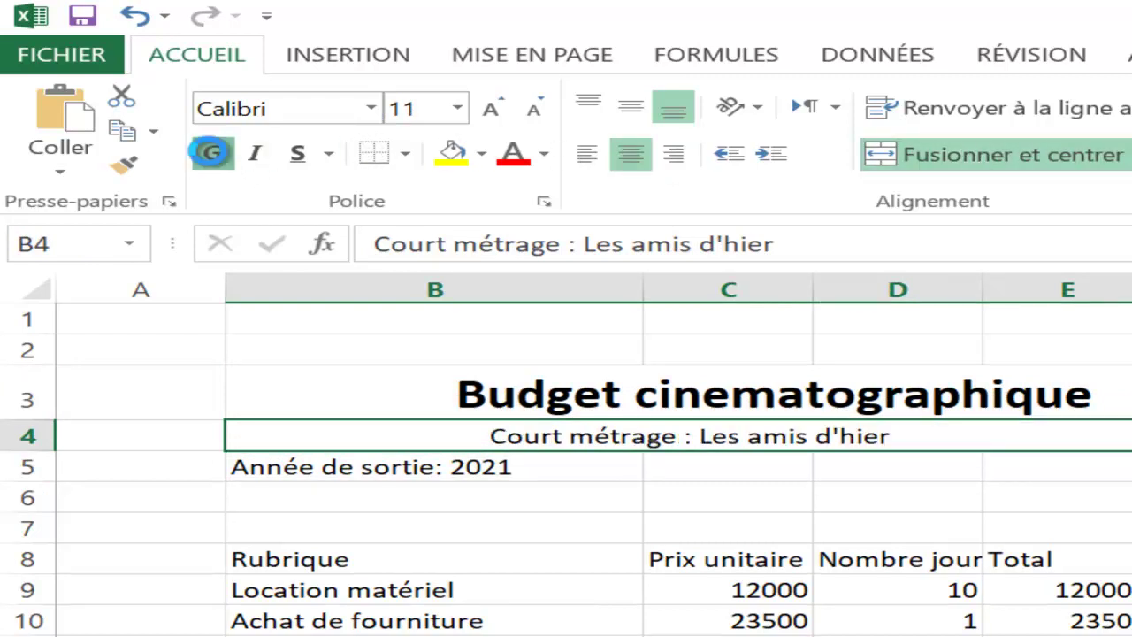
Step: Merge and center the release year across B5:E5, italic and shrunk to size 10
{"action": "left_click", "coordinate": [458, 476]}
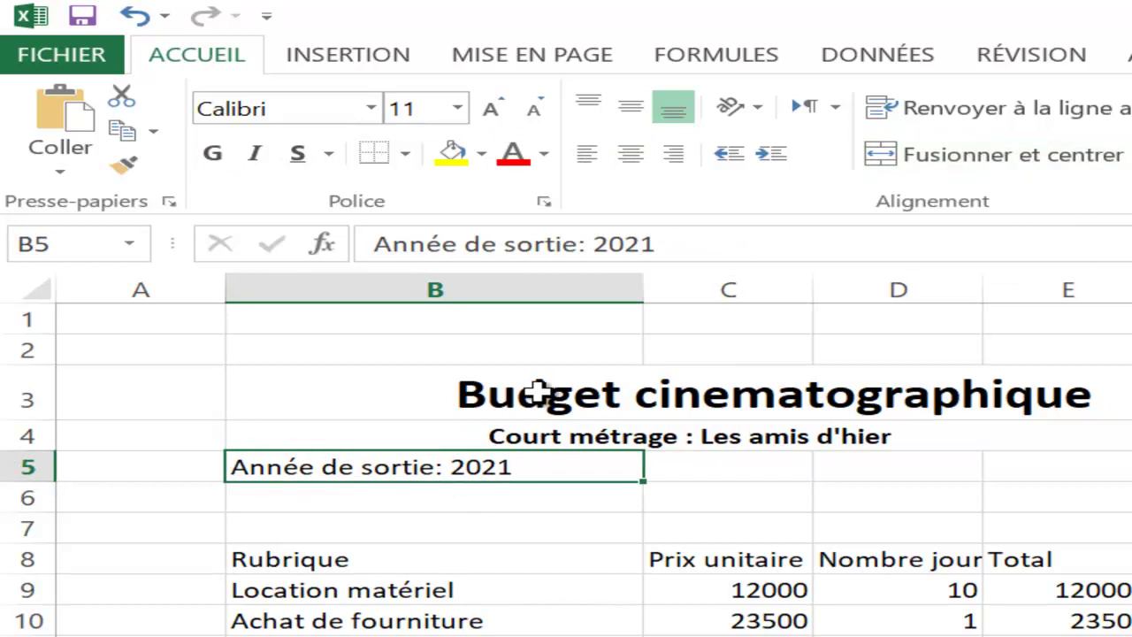
{"action": "left_click_drag", "start_coordinate": [495, 465], "coordinate": [1020, 467]}
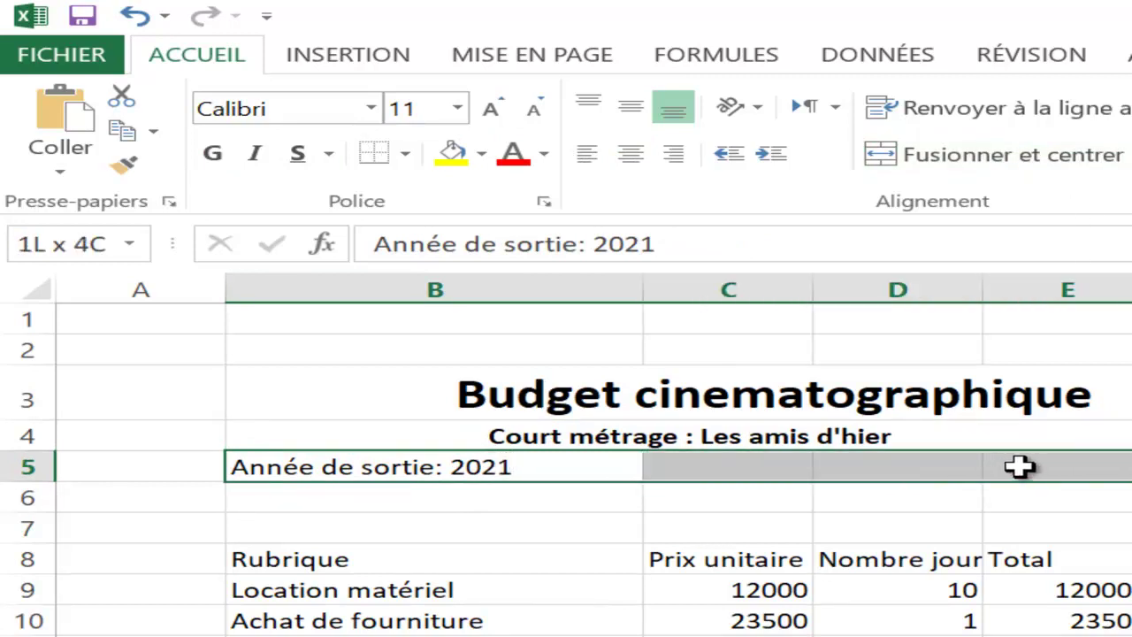
{"action": "left_click", "coordinate": [1013, 155]}
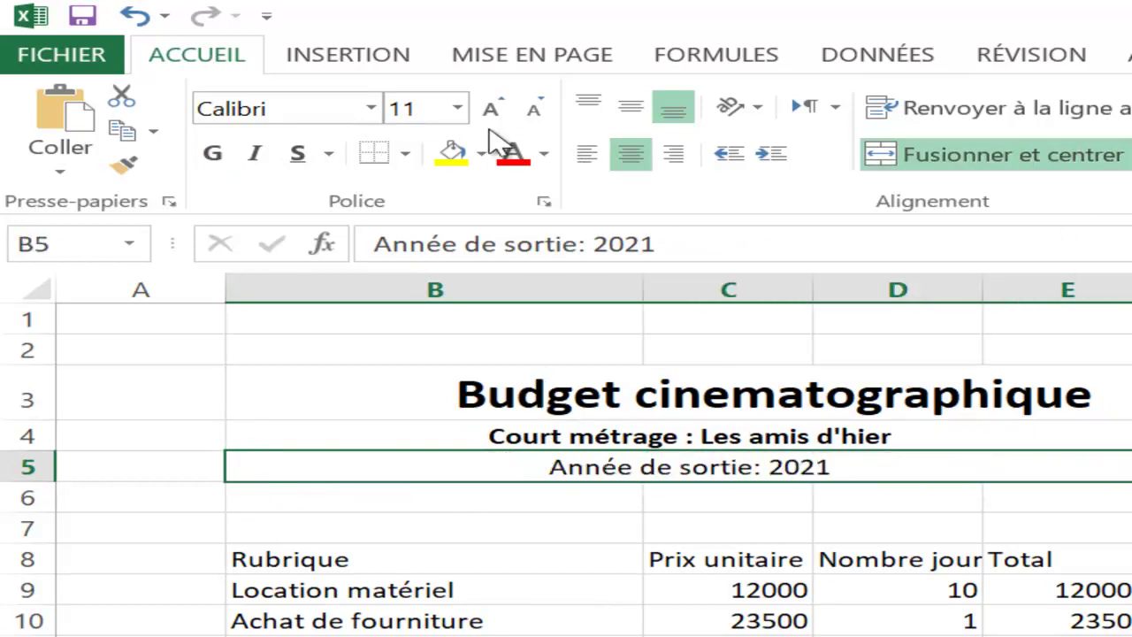
{"action": "left_click", "coordinate": [257, 158]}
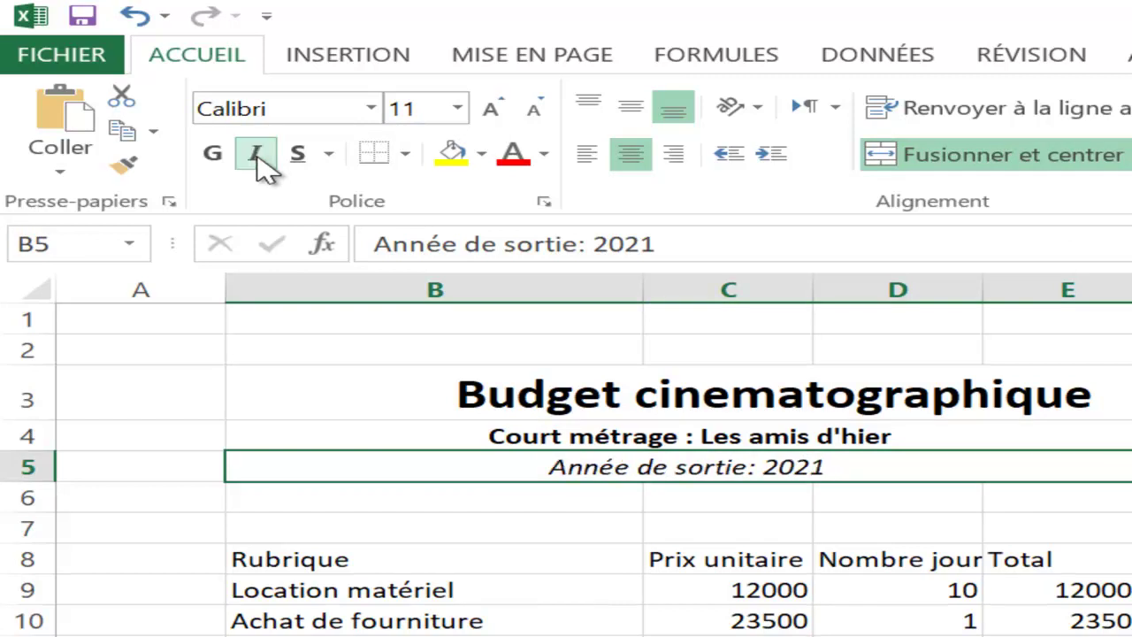
{"action": "left_click", "coordinate": [535, 109]}
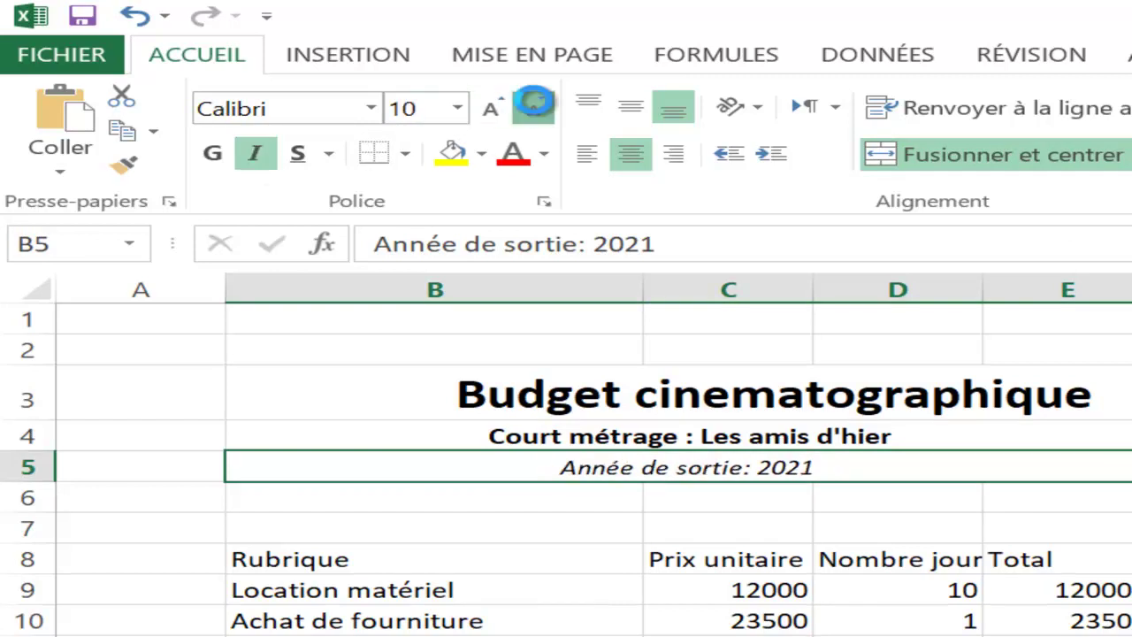
{"action": "left_click", "coordinate": [535, 109]}
Step: Make the row 8 column headers bold at size 12
{"action": "mouse_move", "coordinate": [346, 561]}
{"action": "left_mouse_down"}
{"action": "mouse_move", "coordinate": [1062, 617]}
{"action": "mouse_move", "coordinate": [1128, 559]}
{"action": "left_mouse_up"}
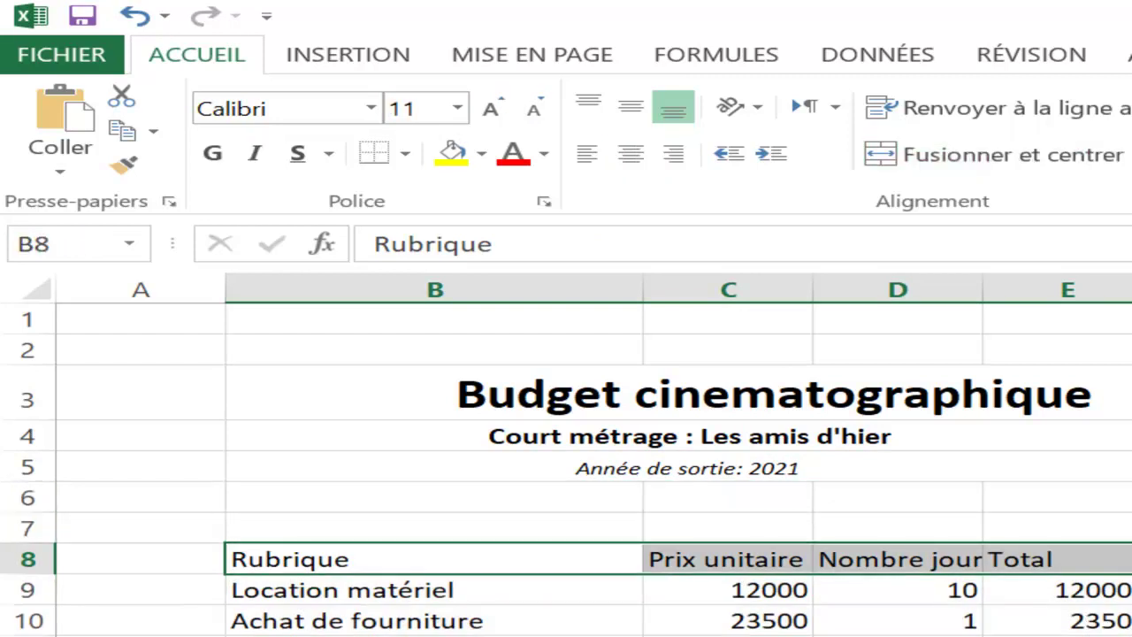
{"action": "left_click", "coordinate": [215, 156]}
{"action": "left_click", "coordinate": [494, 111]}
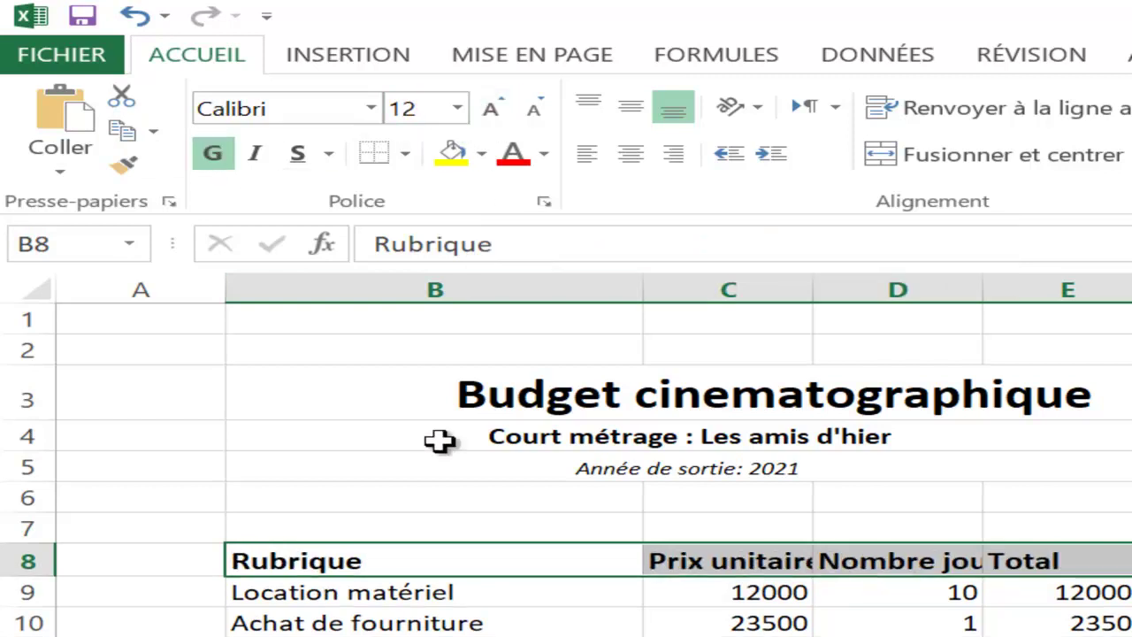
Step: Italicize the item names under Rubrique, keeping them at size 11
{"action": "left_click_drag", "start_coordinate": [399, 589], "coordinate": [402, 636]}
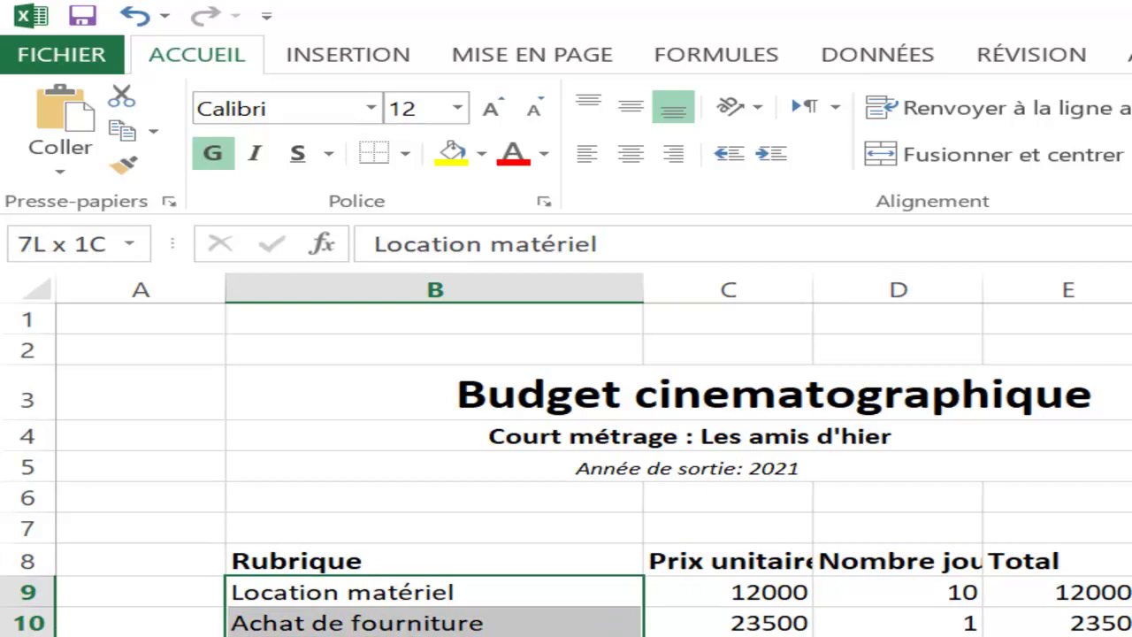
{"action": "left_click", "coordinate": [257, 154]}
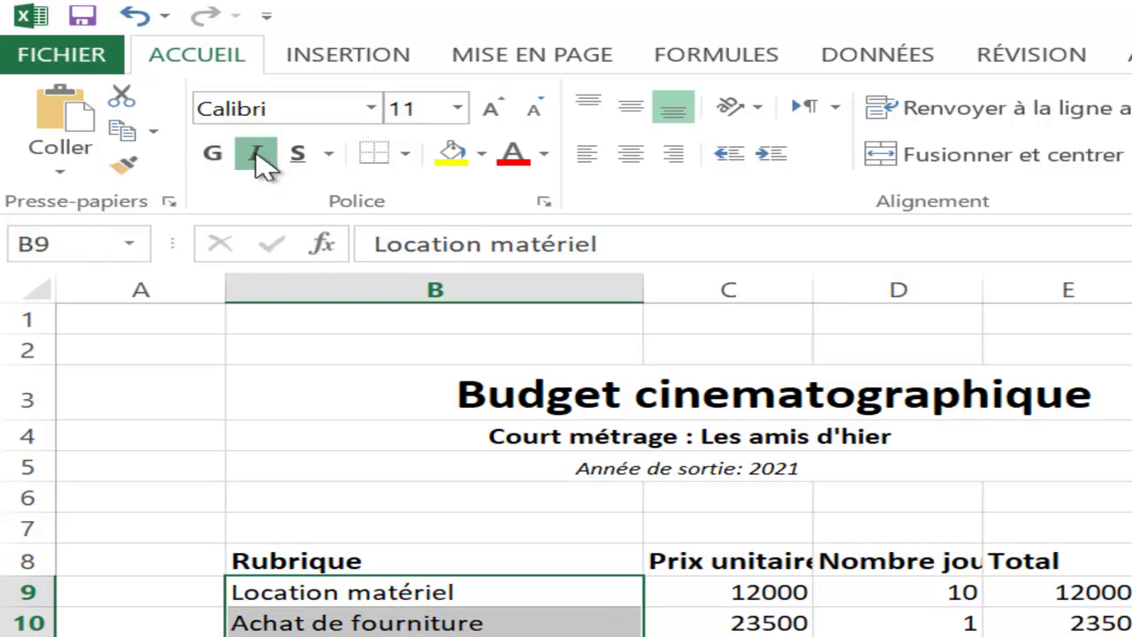
{"action": "left_click", "coordinate": [493, 111]}
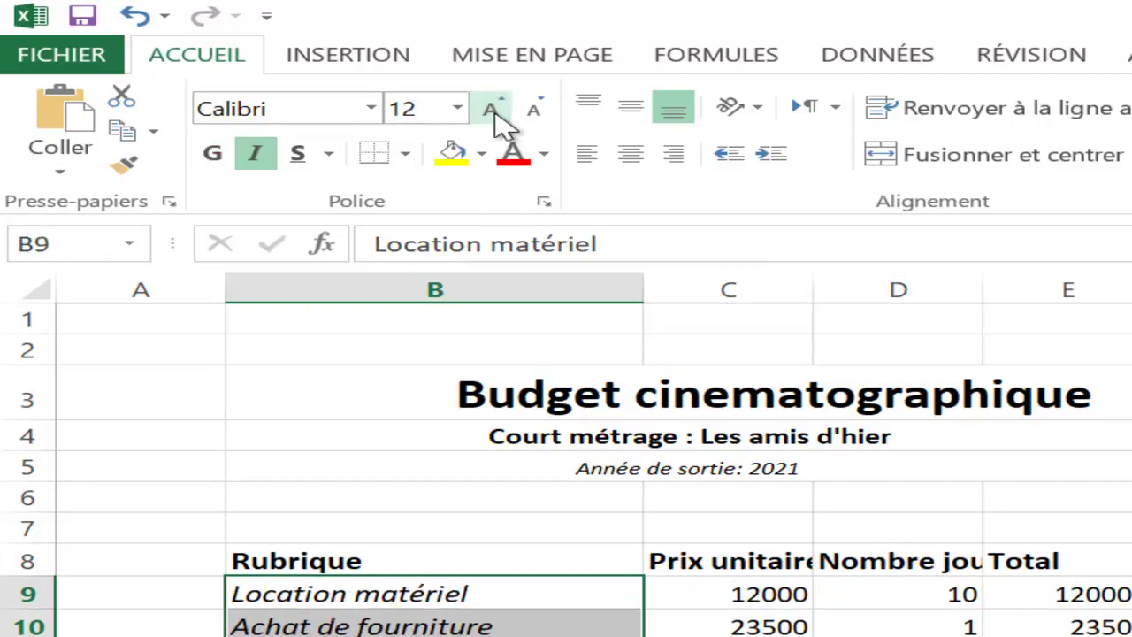
{"action": "left_click", "coordinate": [533, 114]}
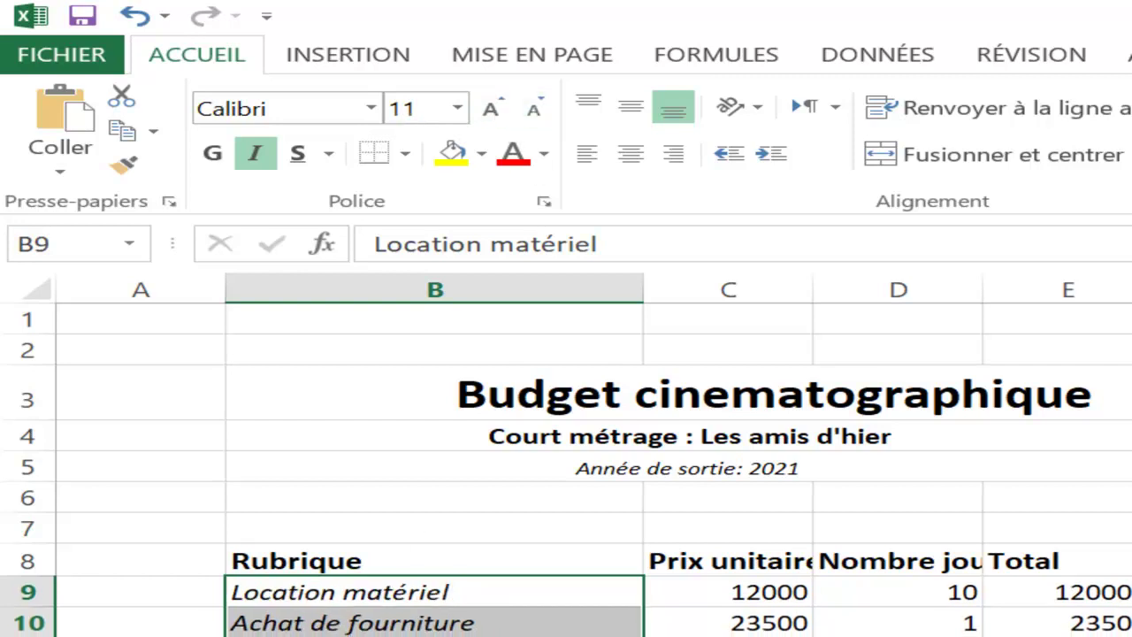
Step: Bold the Total general row, then select the Rubrique and Total columns
{"action": "left_click_drag", "start_coordinate": [434, 636], "coordinate": [1131, 636]}
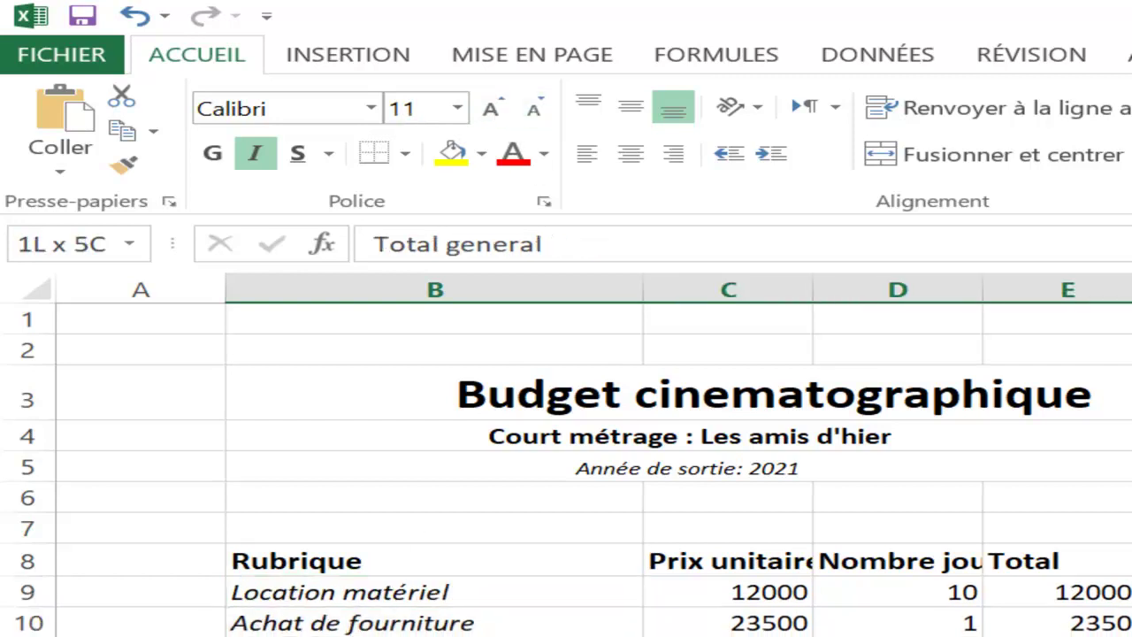
{"action": "left_click", "coordinate": [217, 156]}
{"action": "left_click", "coordinate": [1053, 636]}
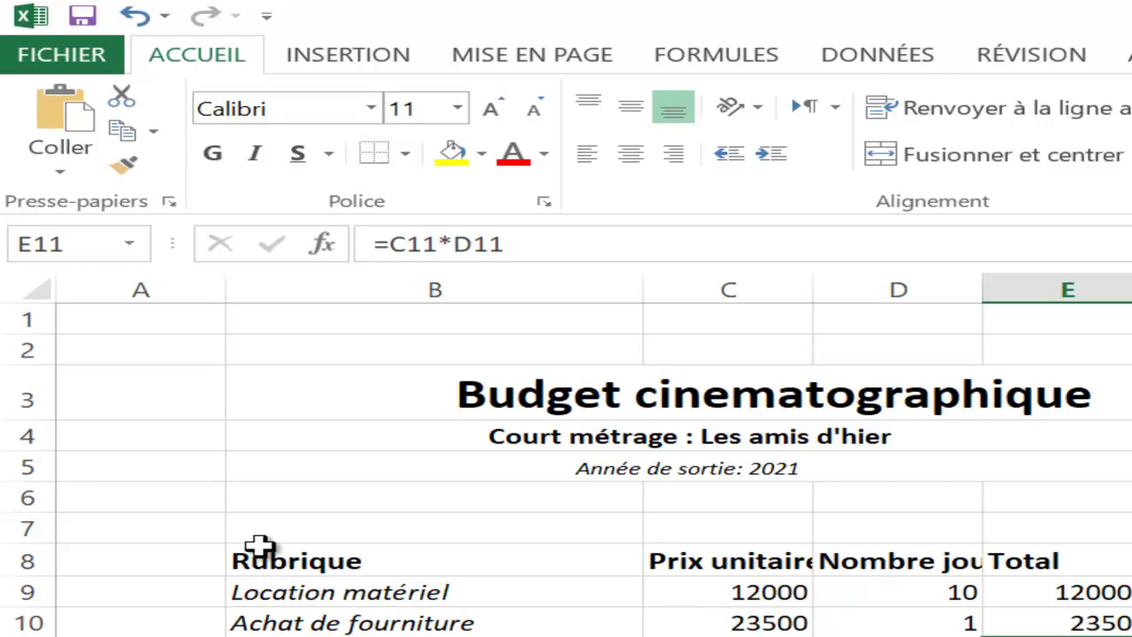
{"action": "left_click_drag", "start_coordinate": [379, 564], "coordinate": [380, 636]}
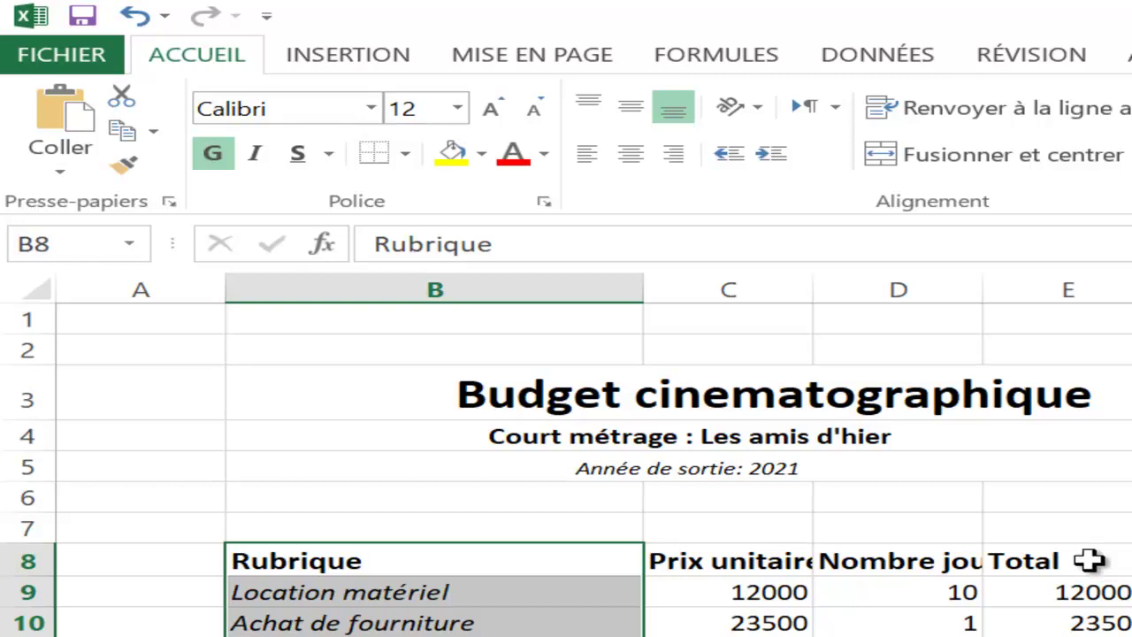
{"action": "left_click_drag", "start_coordinate": [1097, 562], "coordinate": [1098, 636]}
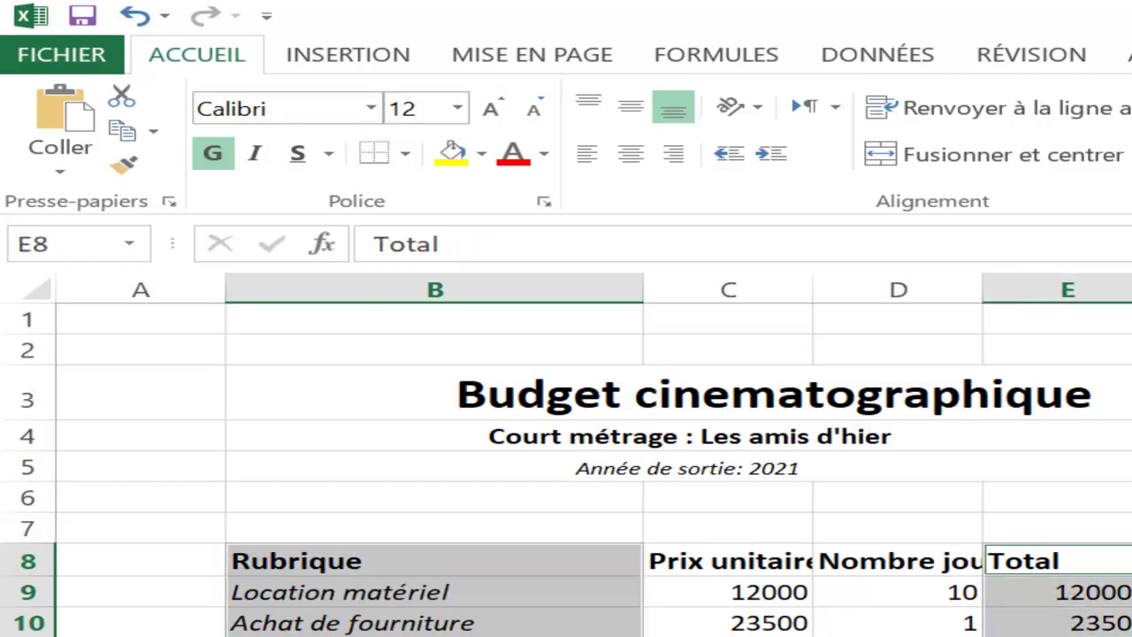
Step: Insert the recommended bar chart of item Totals and place it below the Total general row
{"action": "left_click", "coordinate": [340, 60]}
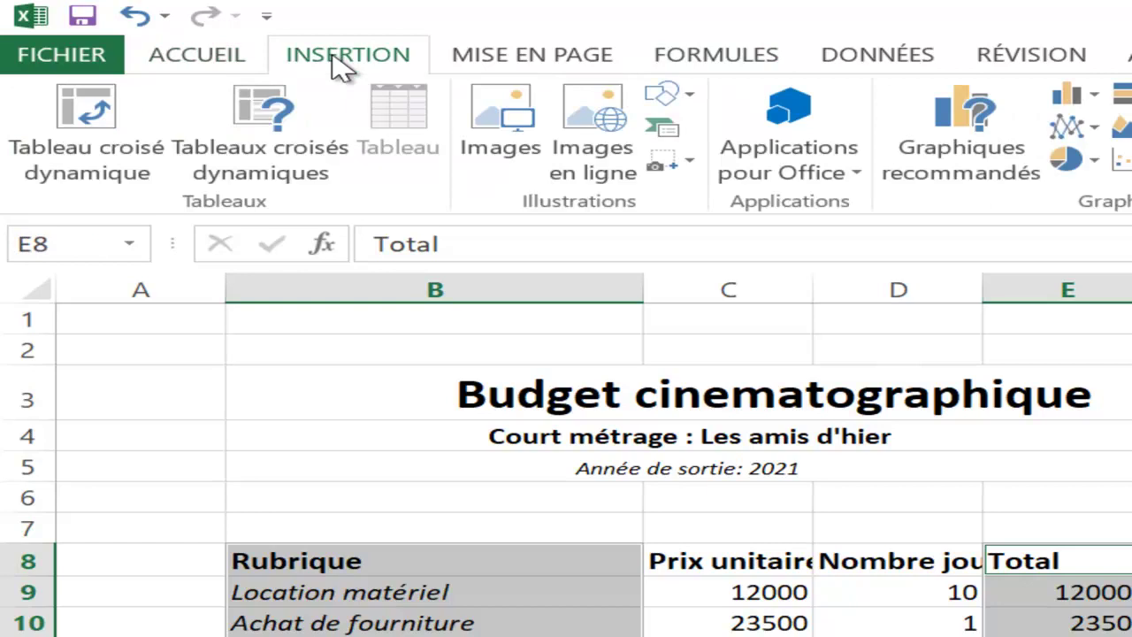
{"action": "left_click", "coordinate": [932, 148]}
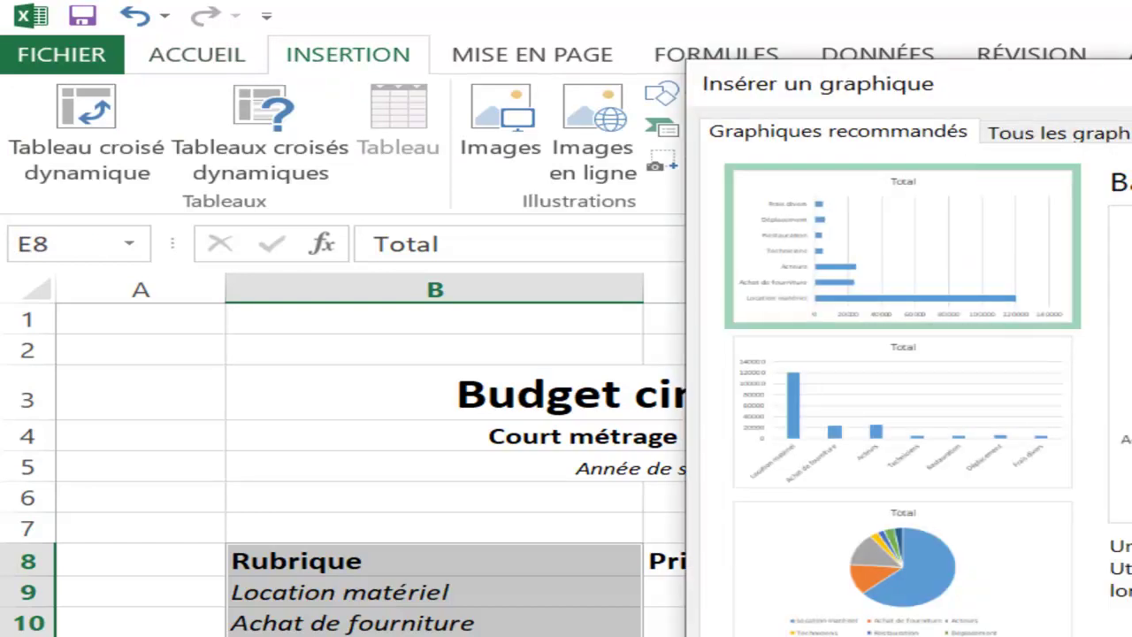
{"action": "key", "text": "Return"}
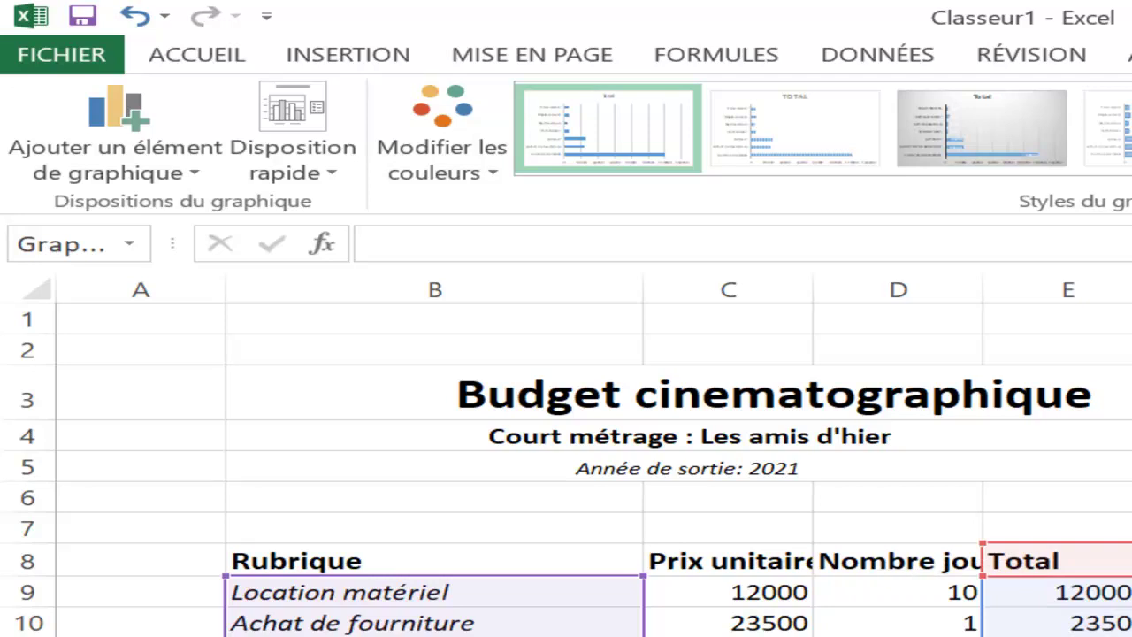
{"action": "scroll", "coordinate": [1110, 615], "scroll_direction": "down", "scroll_amount": 3}
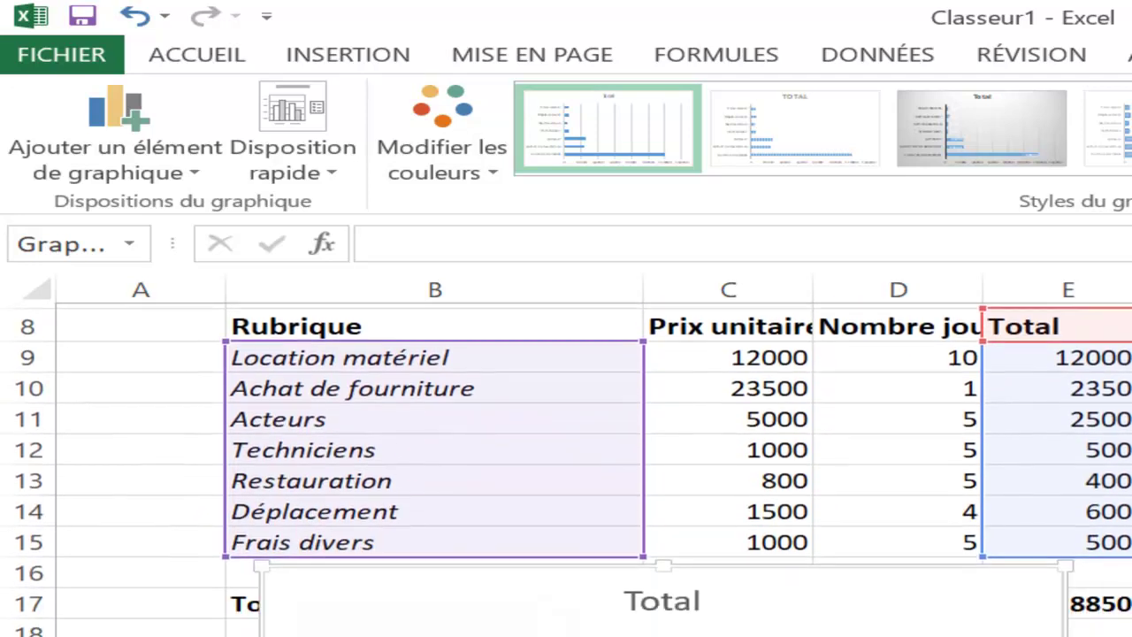
{"action": "left_click_drag", "start_coordinate": [878, 555], "coordinate": [835, 619]}
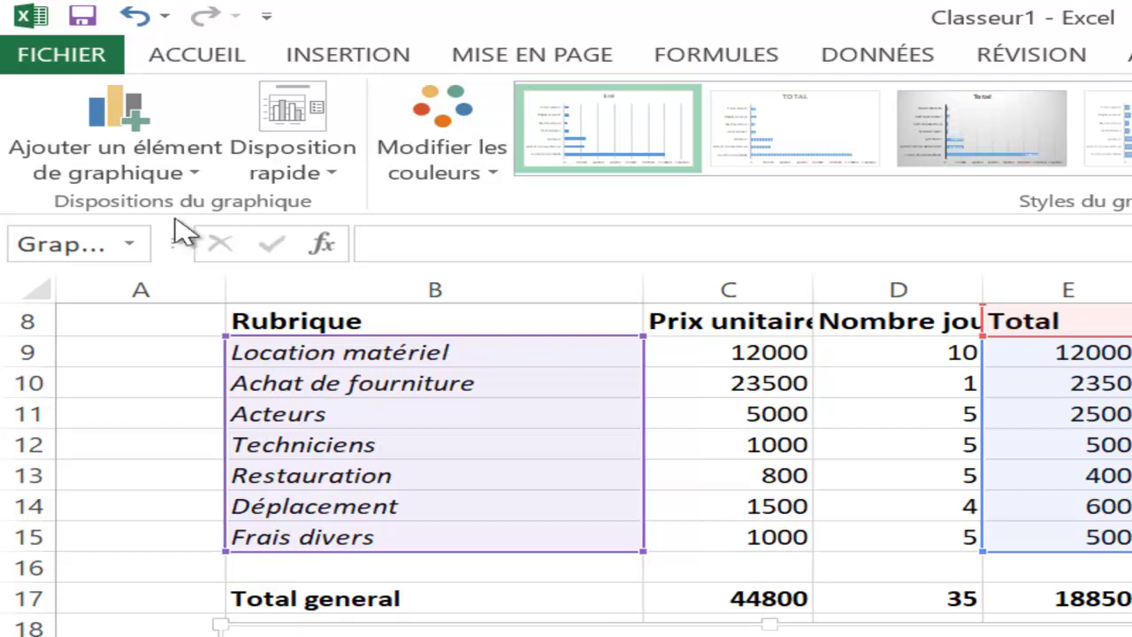
Step: Start Save As and browse to D:\Formations\ApplicationInformatique\excel
{"action": "left_click", "coordinate": [99, 56]}
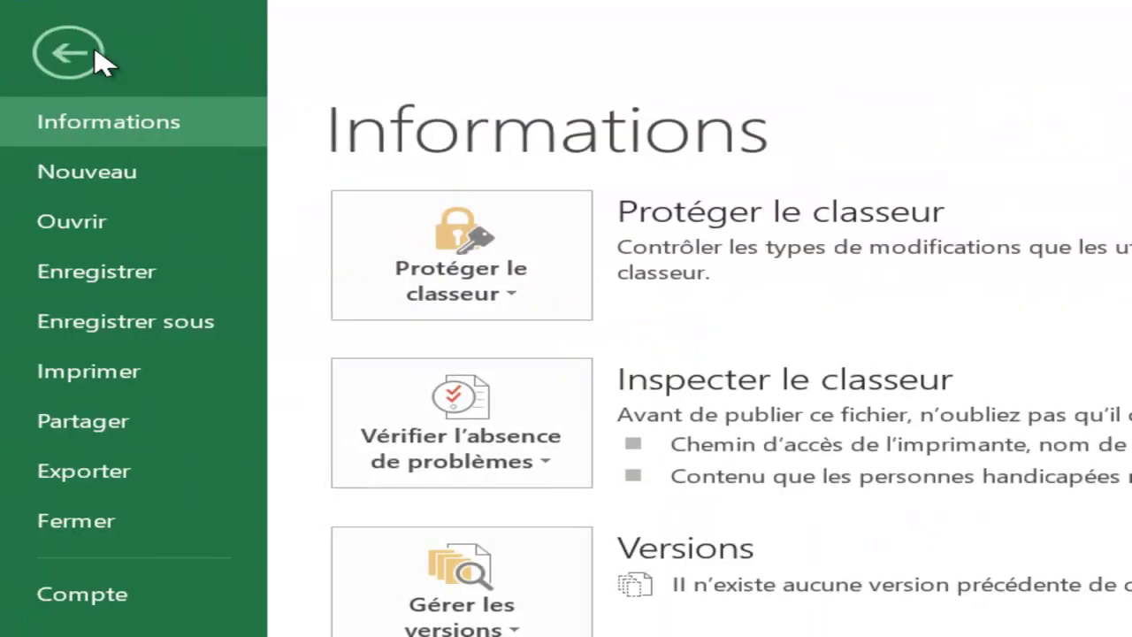
{"action": "left_click", "coordinate": [95, 281]}
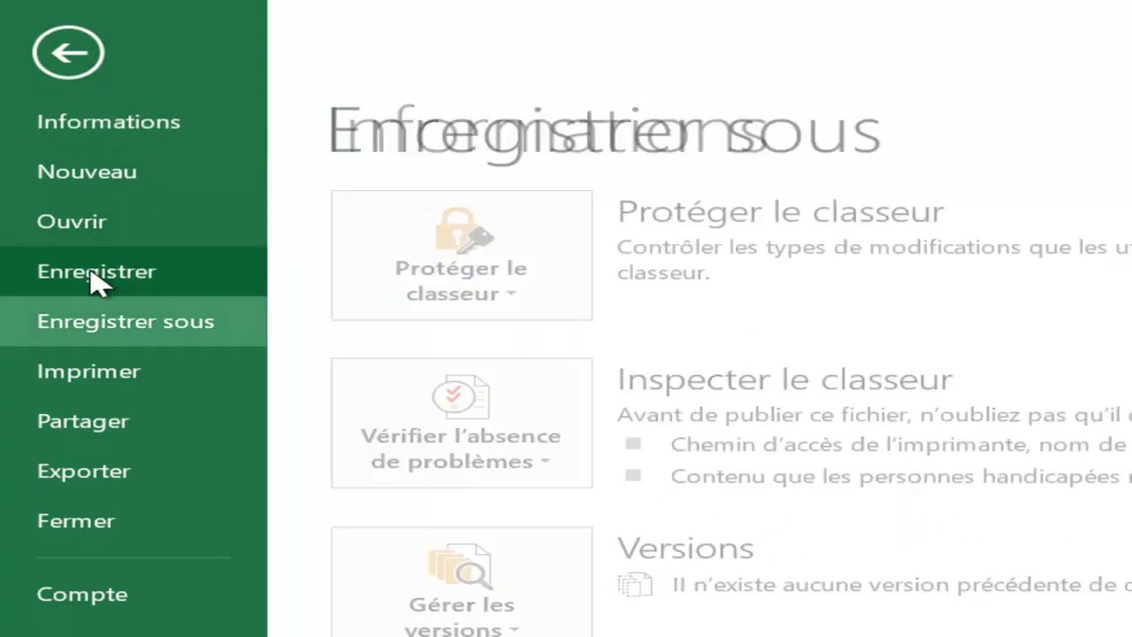
{"action": "left_click", "coordinate": [524, 328]}
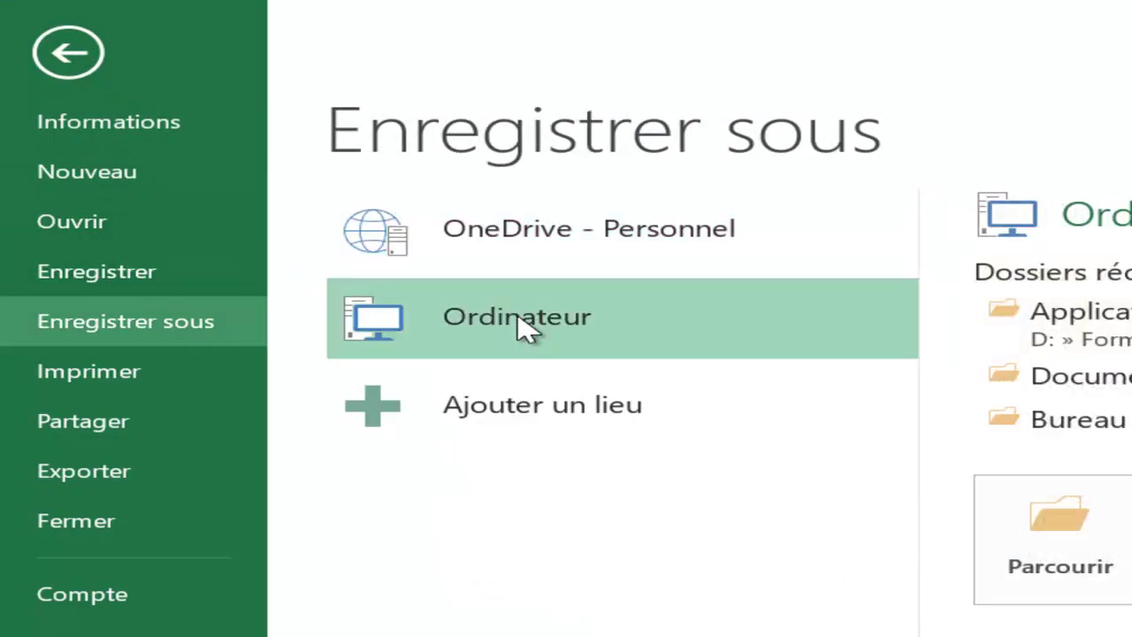
{"action": "left_click", "coordinate": [525, 327]}
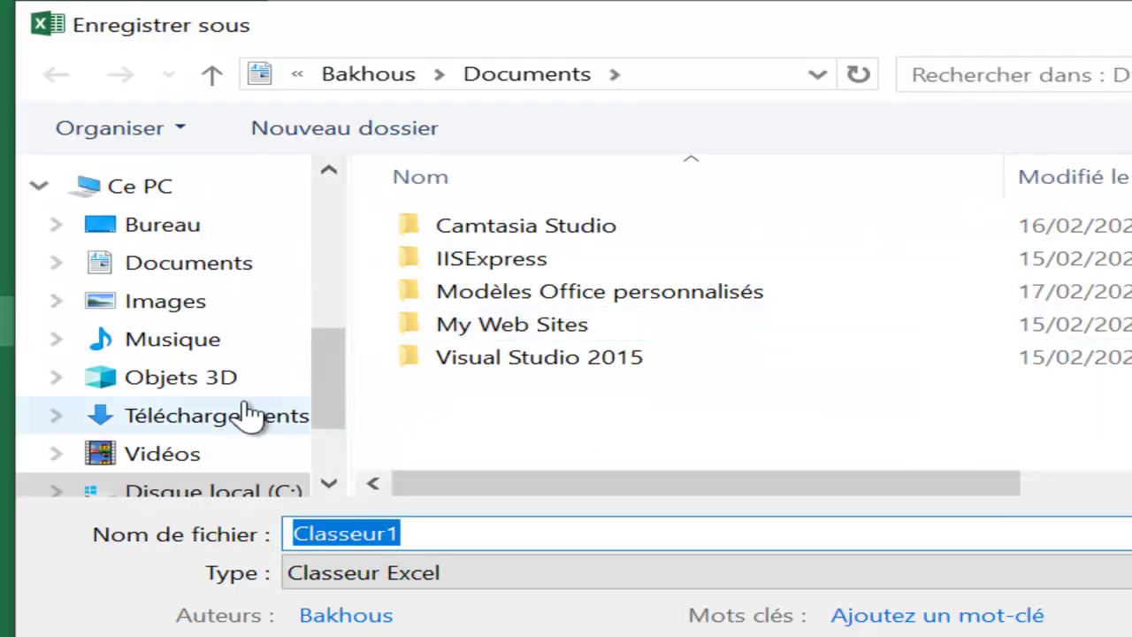
{"action": "left_click", "coordinate": [336, 473]}
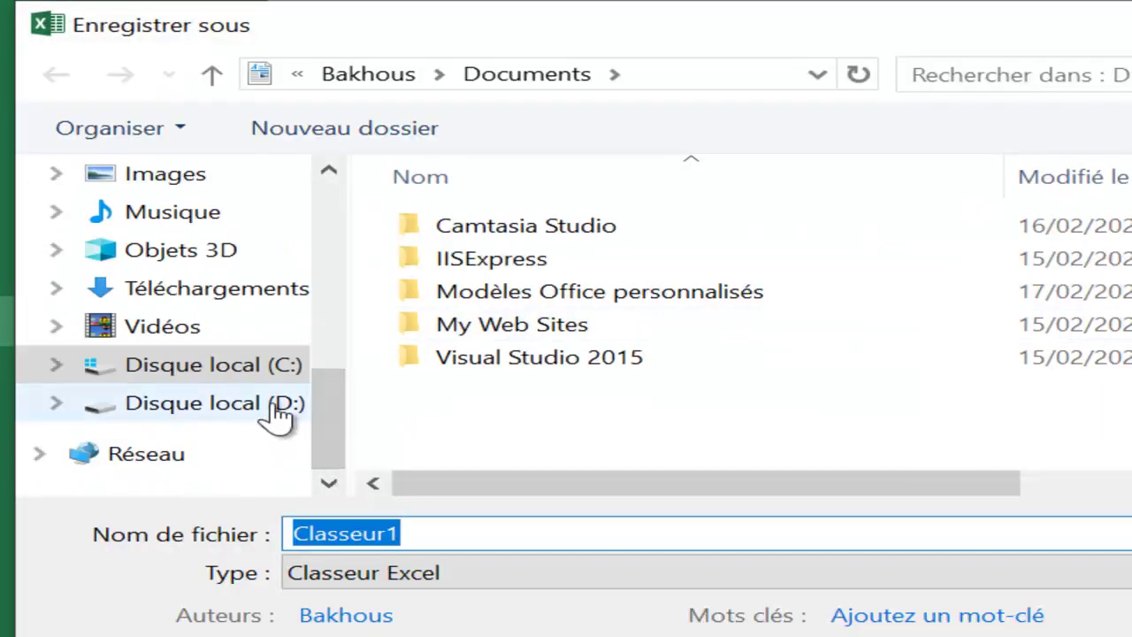
{"action": "left_click", "coordinate": [278, 407]}
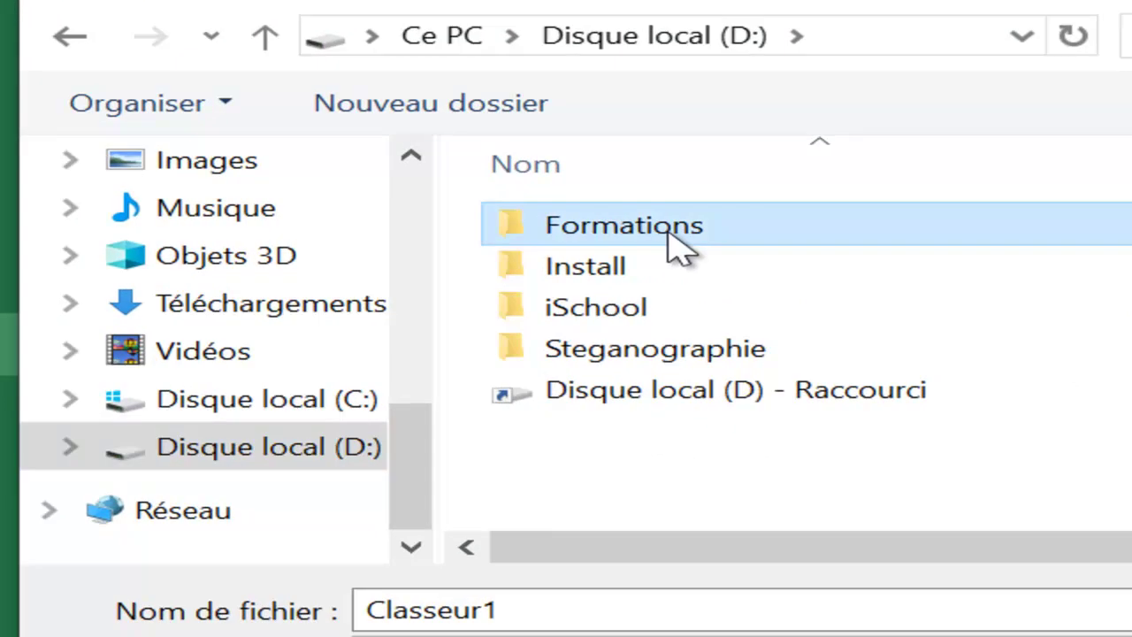
{"action": "double_click", "coordinate": [670, 237]}
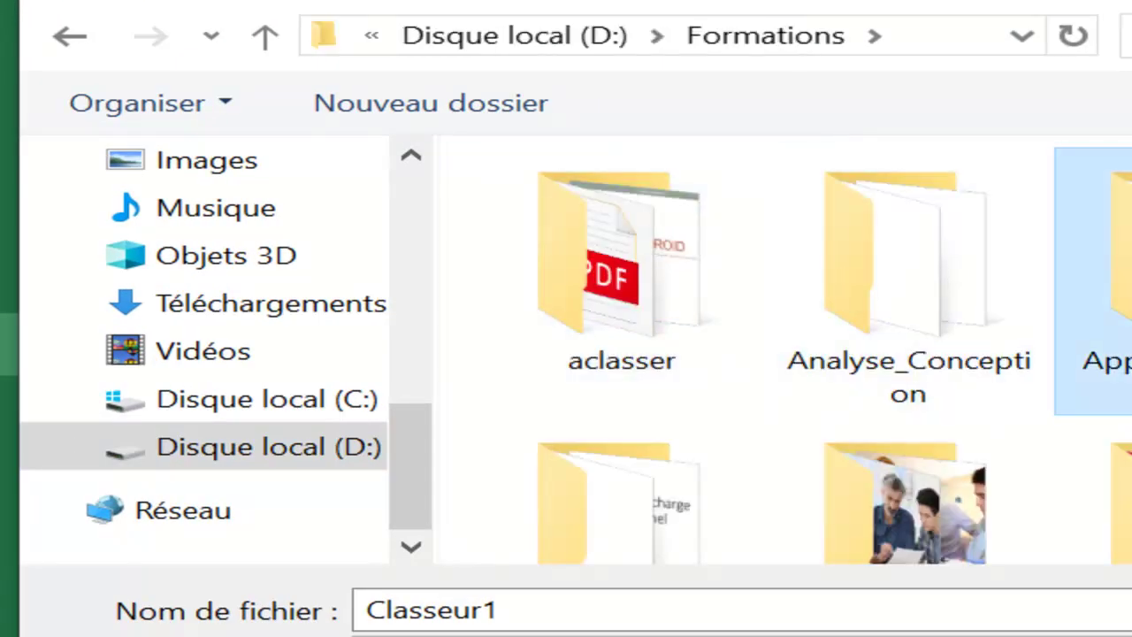
{"action": "double_click", "coordinate": [1111, 256]}
{"action": "double_click", "coordinate": [699, 287]}
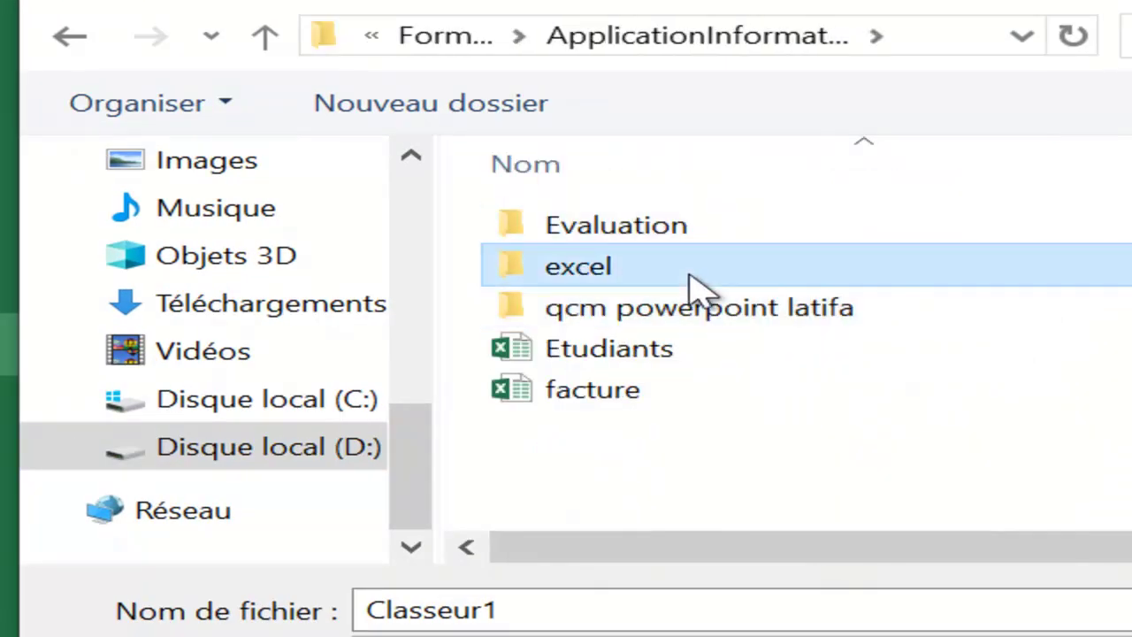
Step: Enter Calcul_budgetaire as the file name
{"action": "type", "text": "Calcul_bug"}
{"action": "key", "text": "BackSpace"}
{"action": "type", "text": "dg"}
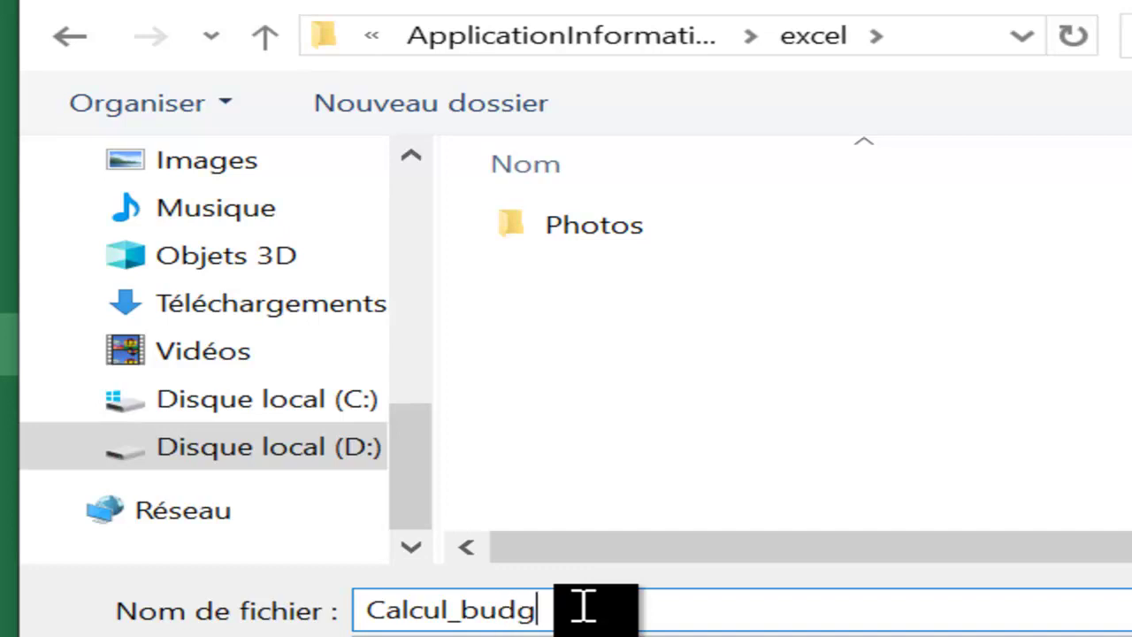
{"action": "type", "text": "e"}
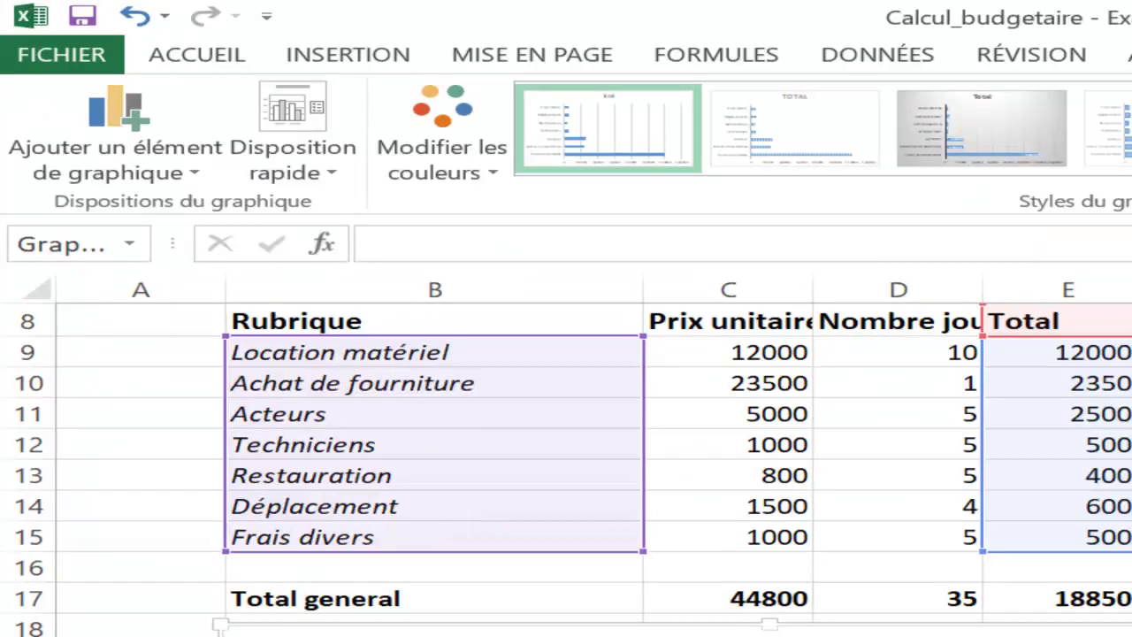
{"action": "scroll", "coordinate": [566, 469], "scroll_direction": "up", "scroll_amount": 3}
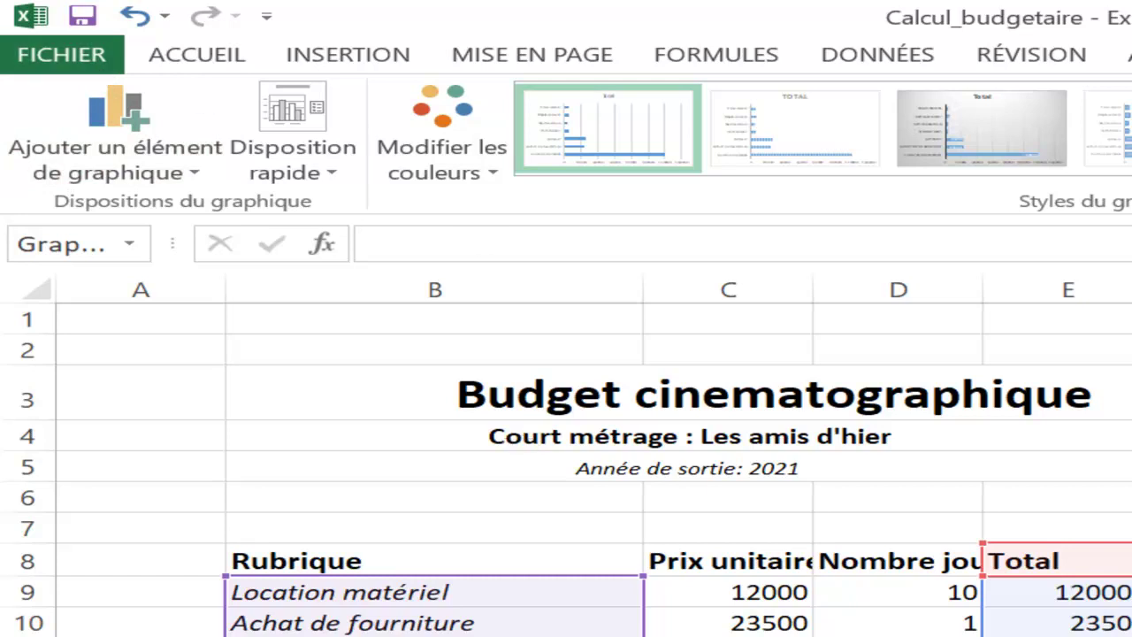
{"action": "key", "text": "Escape"}
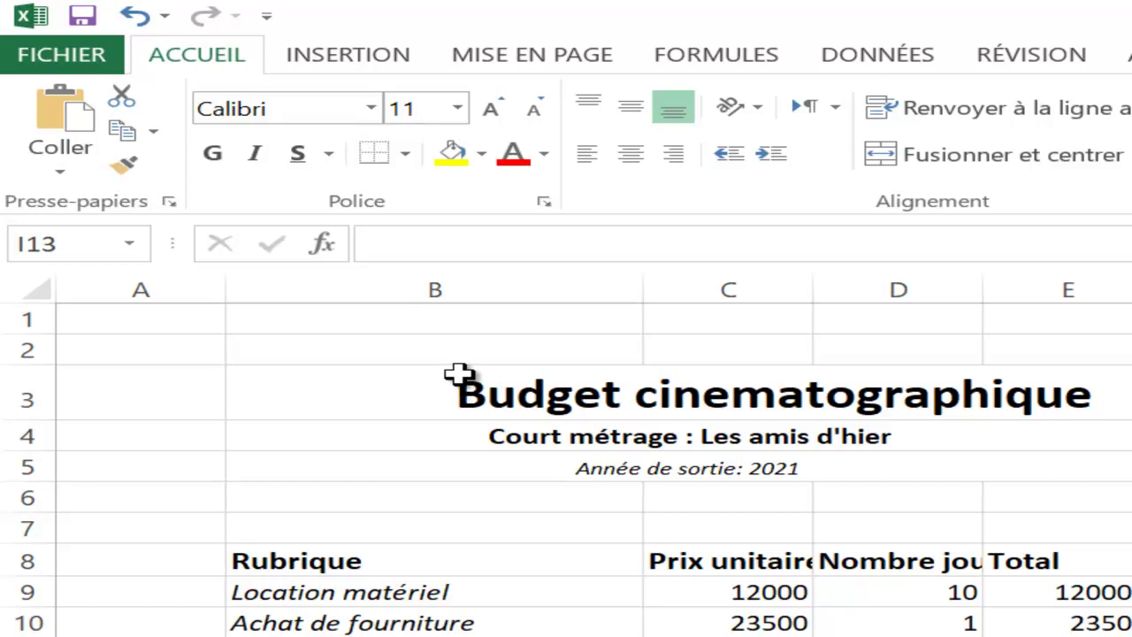
{"action": "left_click", "coordinate": [424, 549]}
{"action": "left_click_drag", "start_coordinate": [424, 549], "coordinate": [1128, 561]}
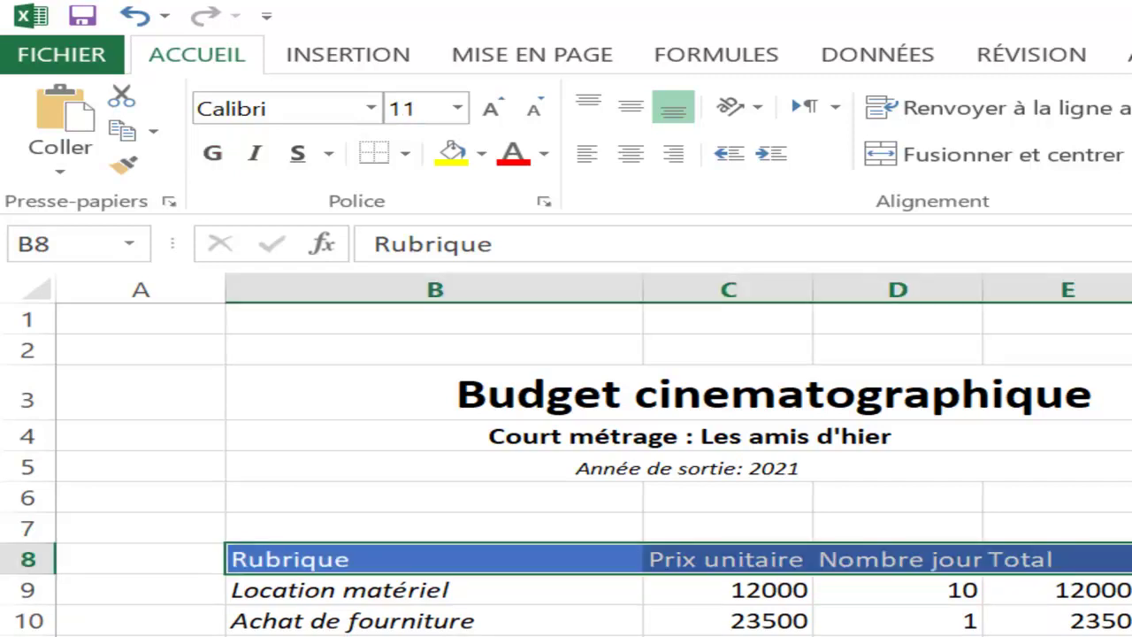
Step: Make the row 8 headings bold at size 12 and autofit columns C and D to their headers
{"action": "left_click", "coordinate": [491, 110]}
{"action": "left_click", "coordinate": [215, 156]}
{"action": "double_click", "coordinate": [807, 275]}
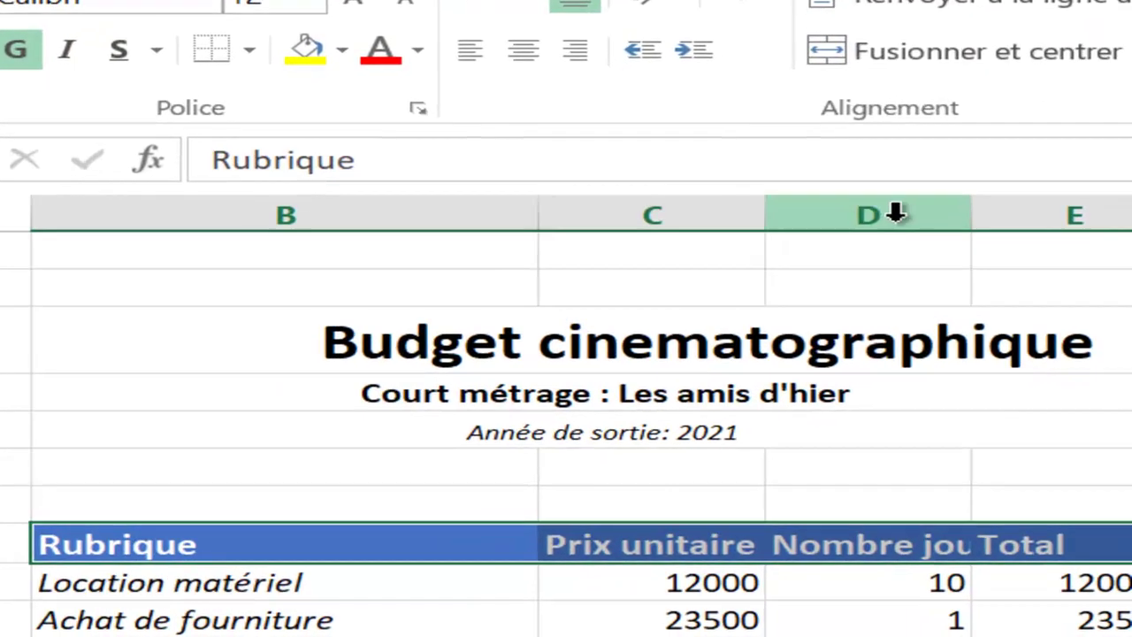
{"action": "double_click", "coordinate": [974, 210]}
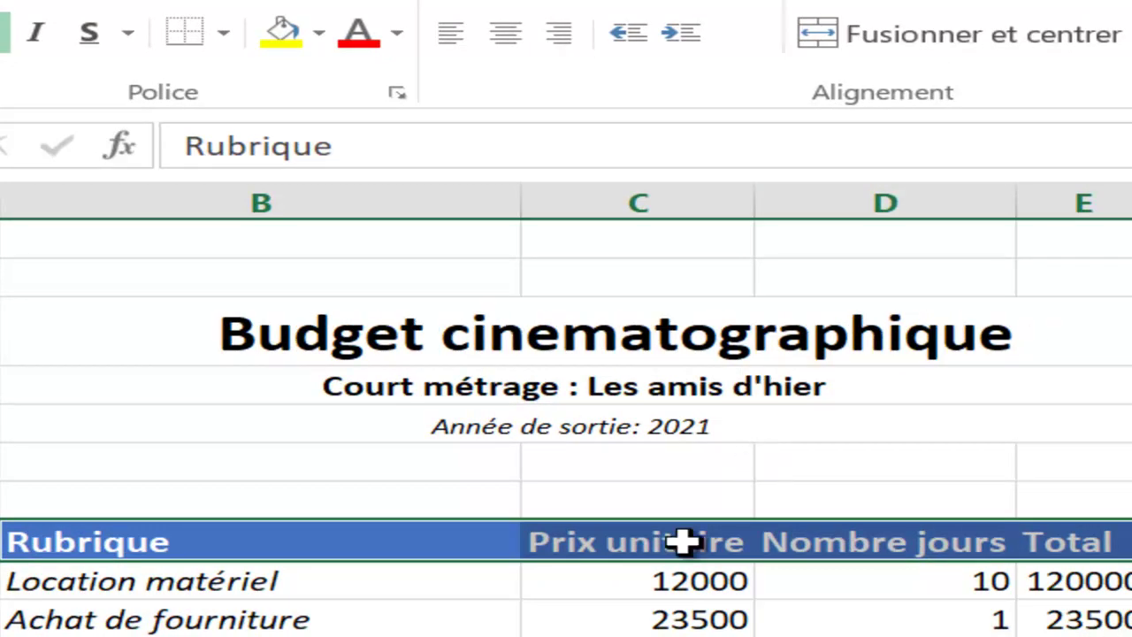
{"action": "left_click_drag", "start_coordinate": [669, 576], "coordinate": [672, 619]}
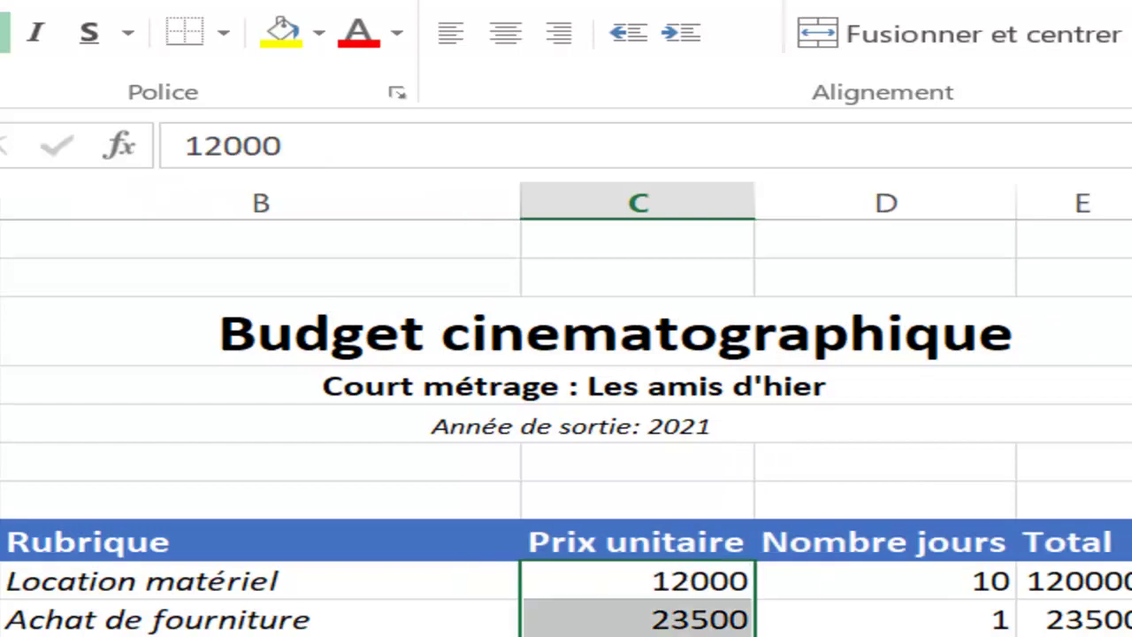
Step: Apply currency format to the unit prices, totals and grand total, then bring up Format Cells
{"action": "left_click", "coordinate": [1116, 586], "text": "ctrl"}
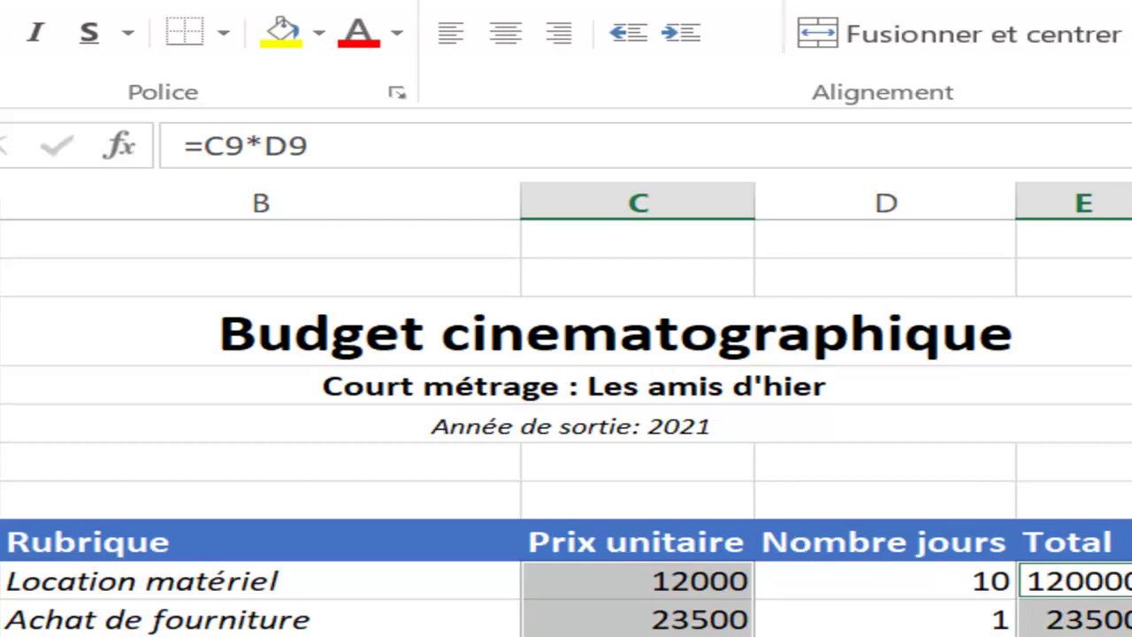
{"action": "left_click", "coordinate": [637, 630], "text": "ctrl"}
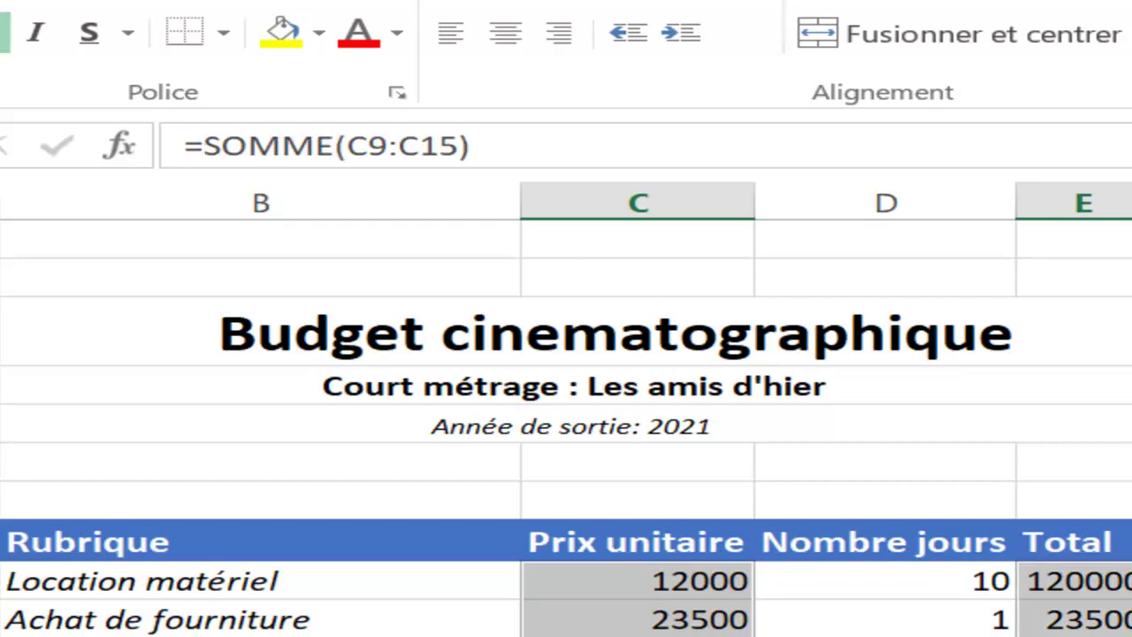
{"action": "key", "text": "ctrl+shift+4"}
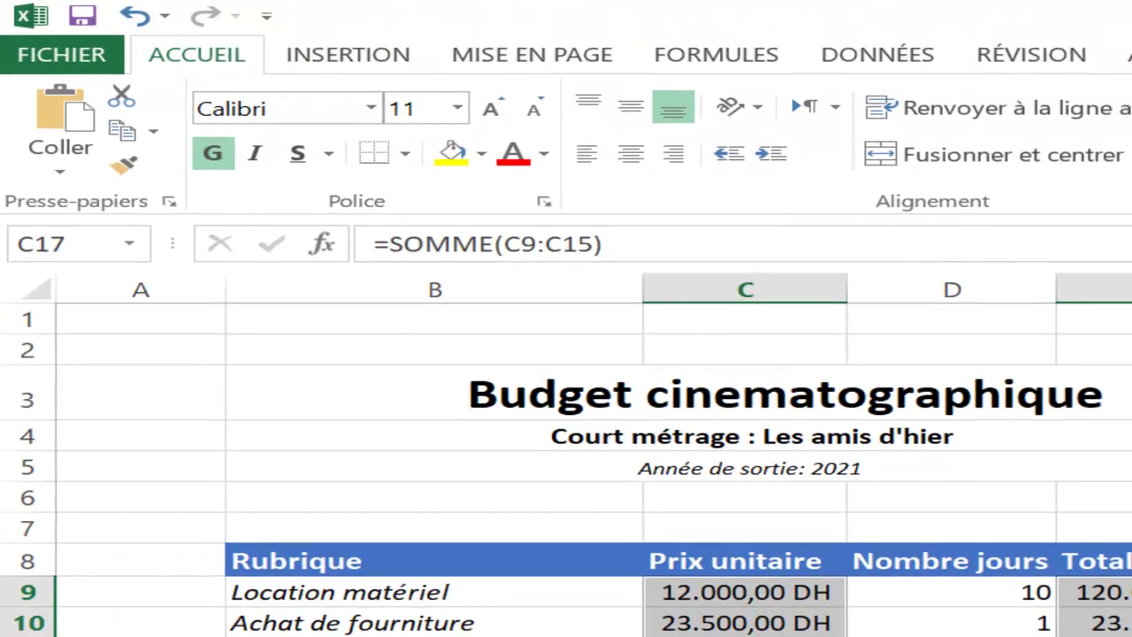
{"action": "key", "text": "ctrl+1"}
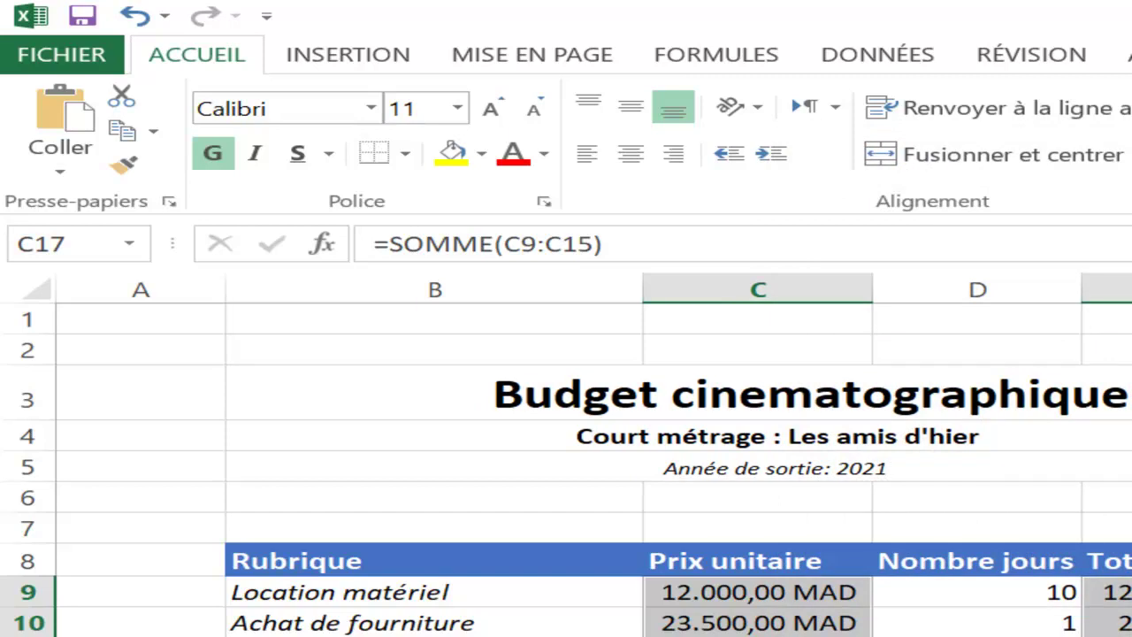
Step: Apply All Borders to the whole budget table including its header row
{"action": "left_click", "coordinate": [905, 472]}
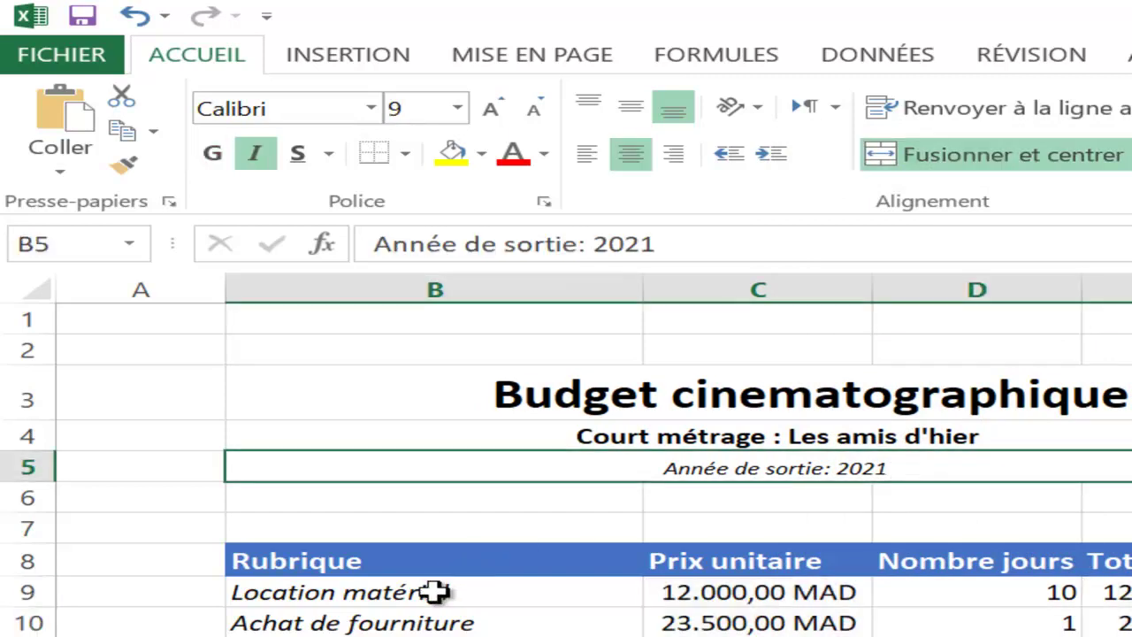
{"action": "left_click_drag", "start_coordinate": [435, 592], "coordinate": [1124, 632]}
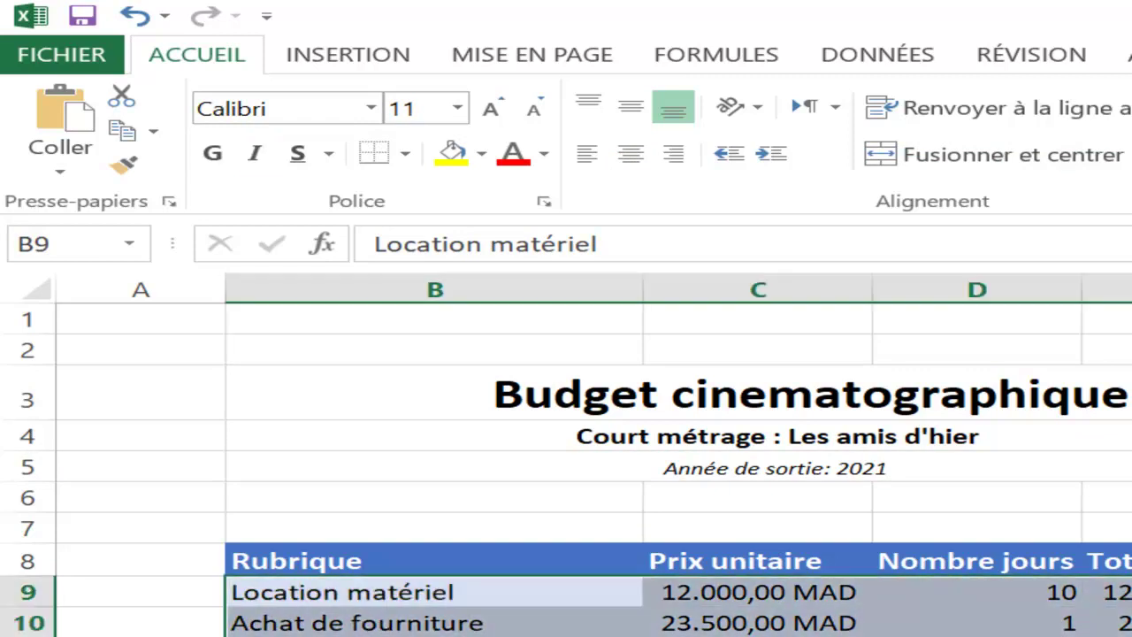
{"action": "left_click", "coordinate": [407, 156]}
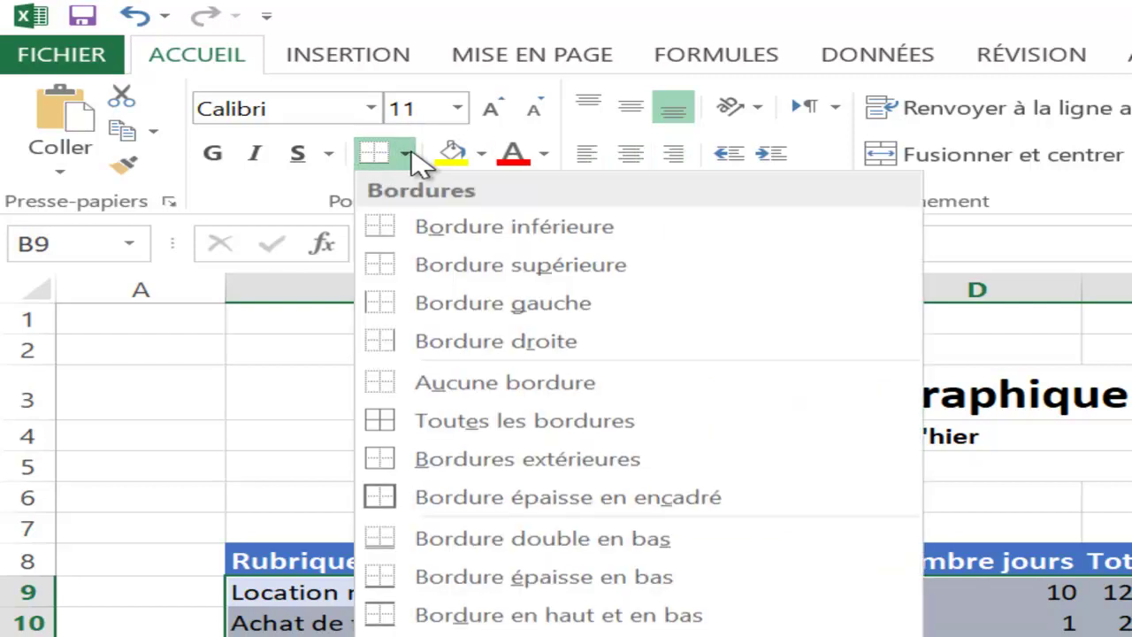
{"action": "left_click", "coordinate": [233, 556]}
{"action": "left_click", "coordinate": [237, 556]}
{"action": "left_click_drag", "start_coordinate": [237, 555], "coordinate": [1123, 633]}
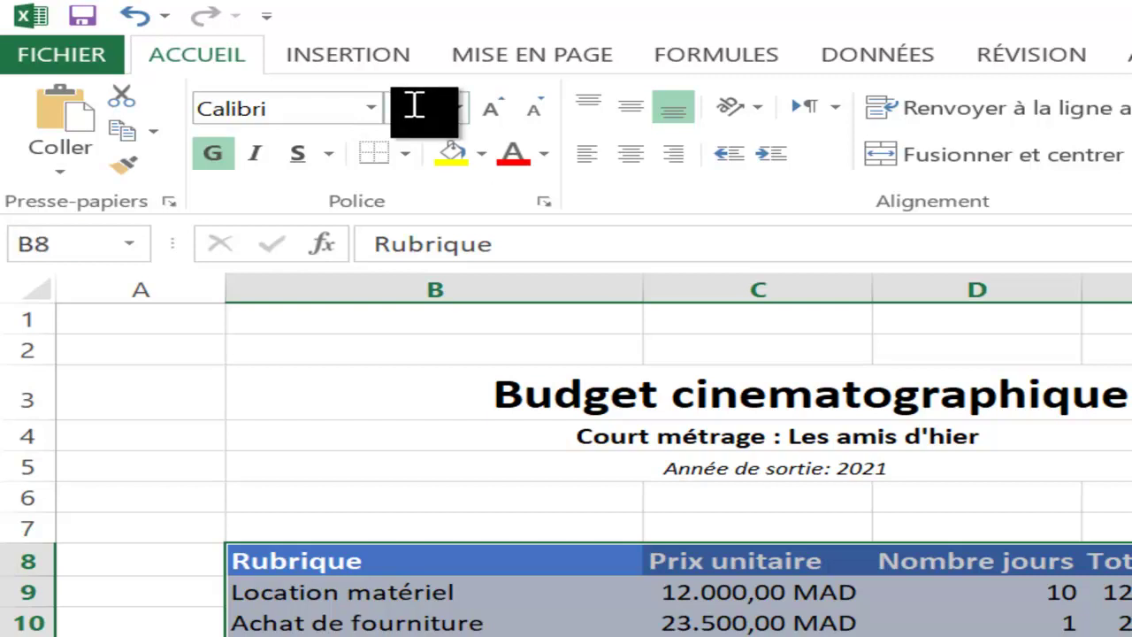
{"action": "left_click", "coordinate": [409, 156]}
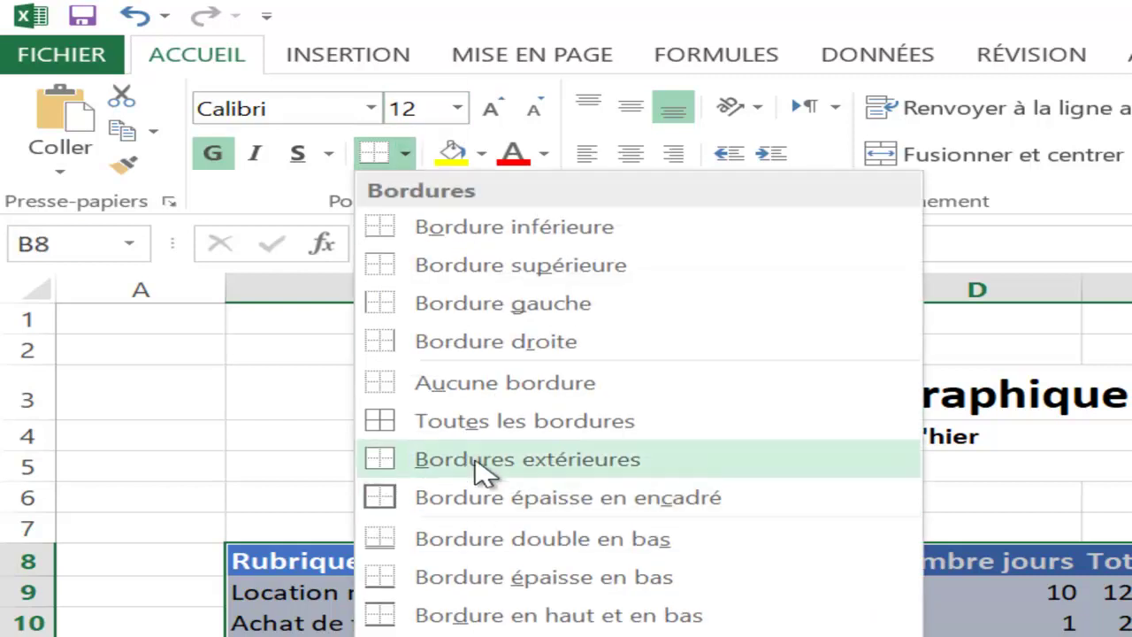
{"action": "left_click", "coordinate": [481, 431]}
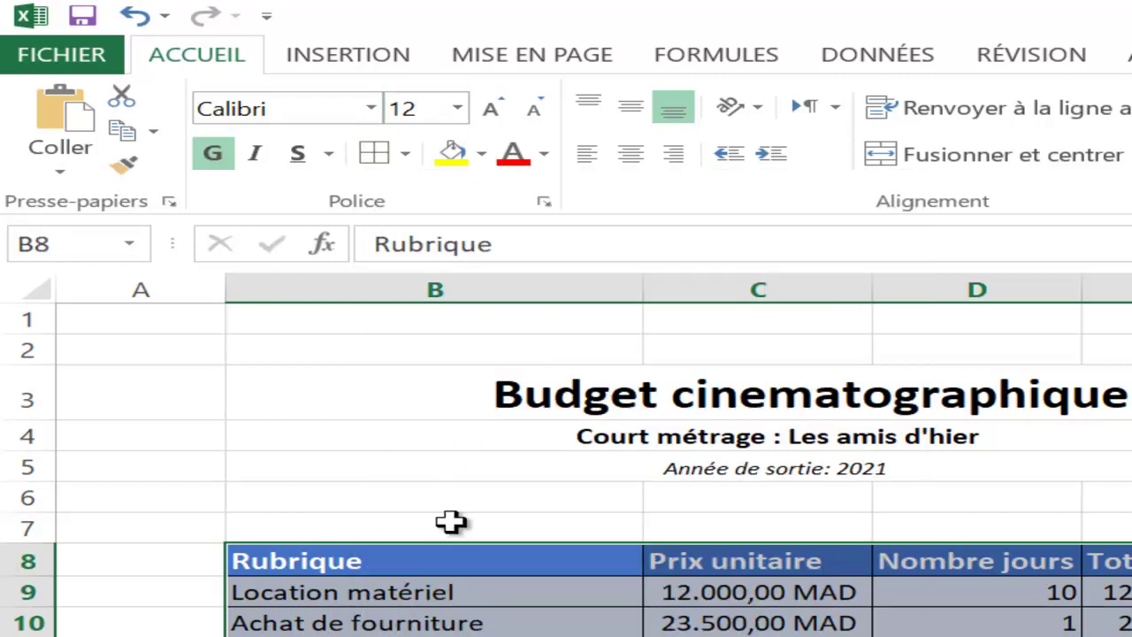
Step: Italicize the expense names in column B and select the Total general row
{"action": "left_click_drag", "start_coordinate": [404, 592], "coordinate": [407, 635]}
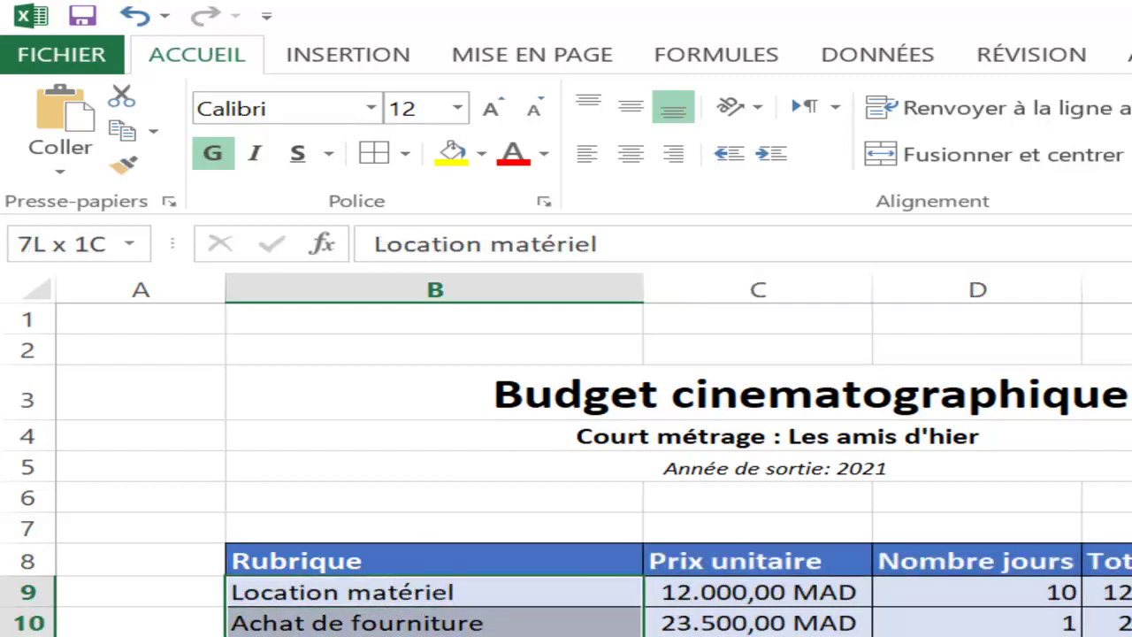
{"action": "left_click", "coordinate": [258, 160]}
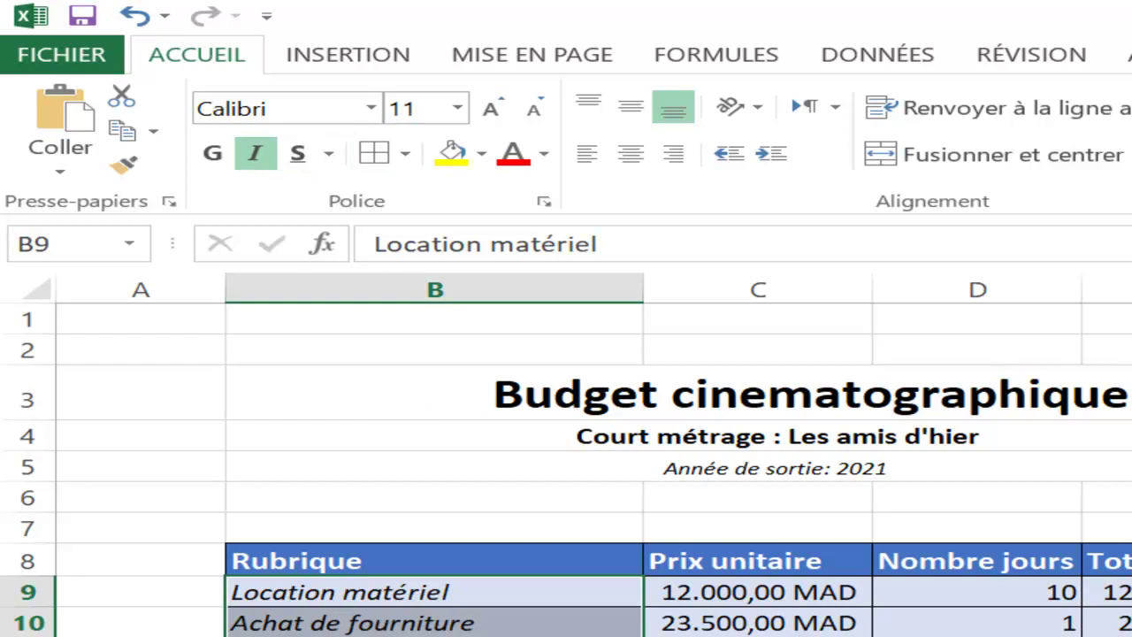
{"action": "left_click_drag", "start_coordinate": [434, 636], "coordinate": [1128, 636]}
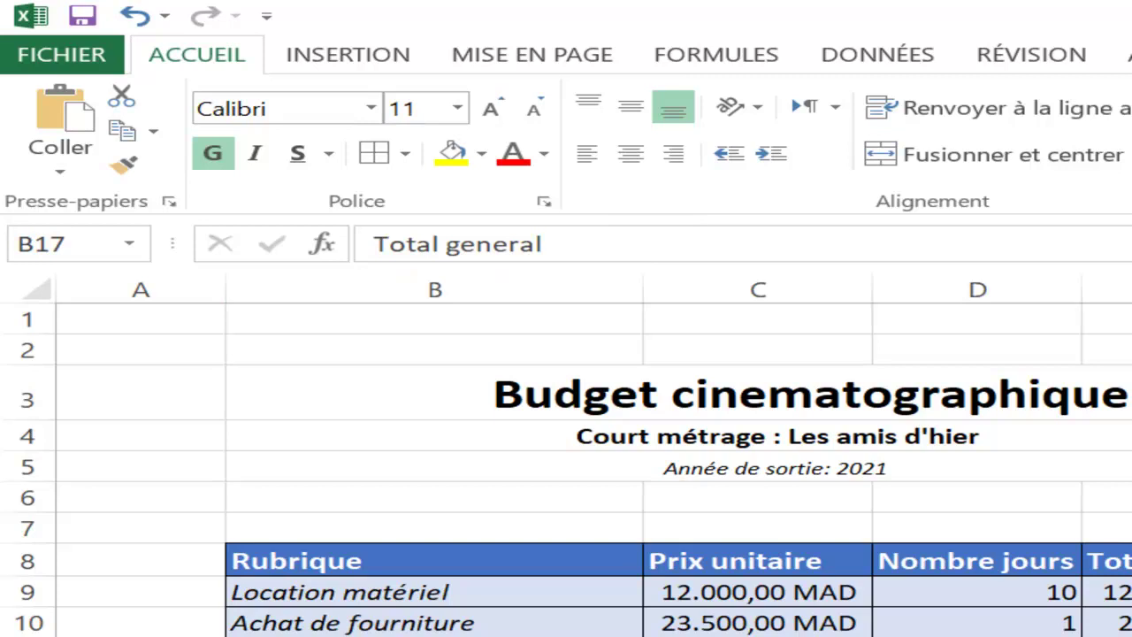
Step: Bold and centre the Total general row, then centre the Nombre jours and column F values
{"action": "left_click", "coordinate": [214, 158]}
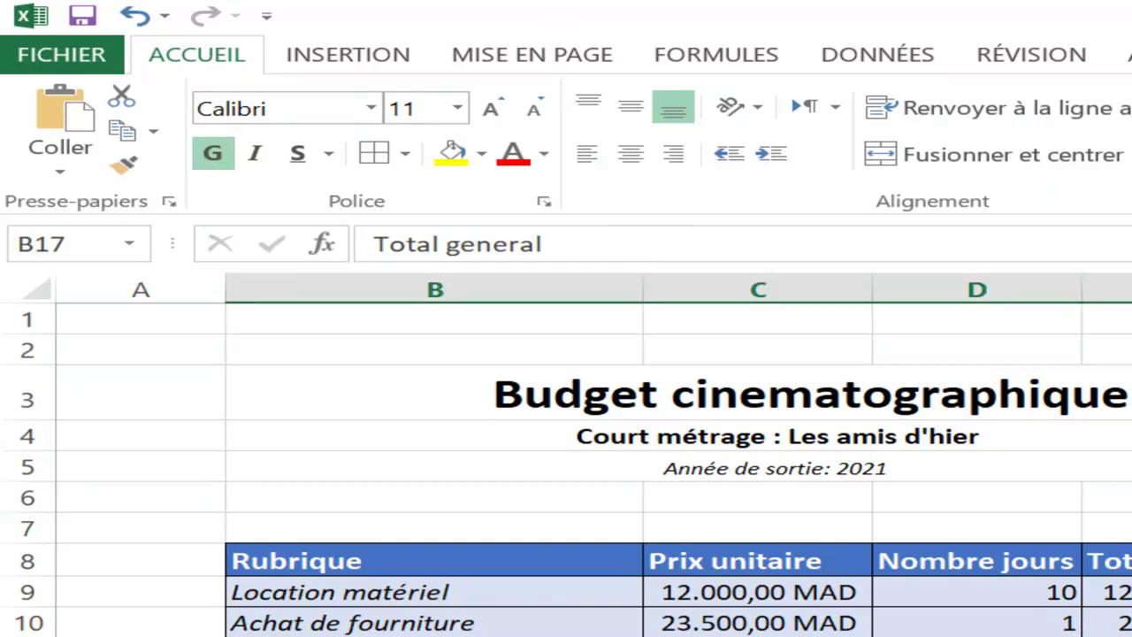
{"action": "left_click", "coordinate": [632, 154]}
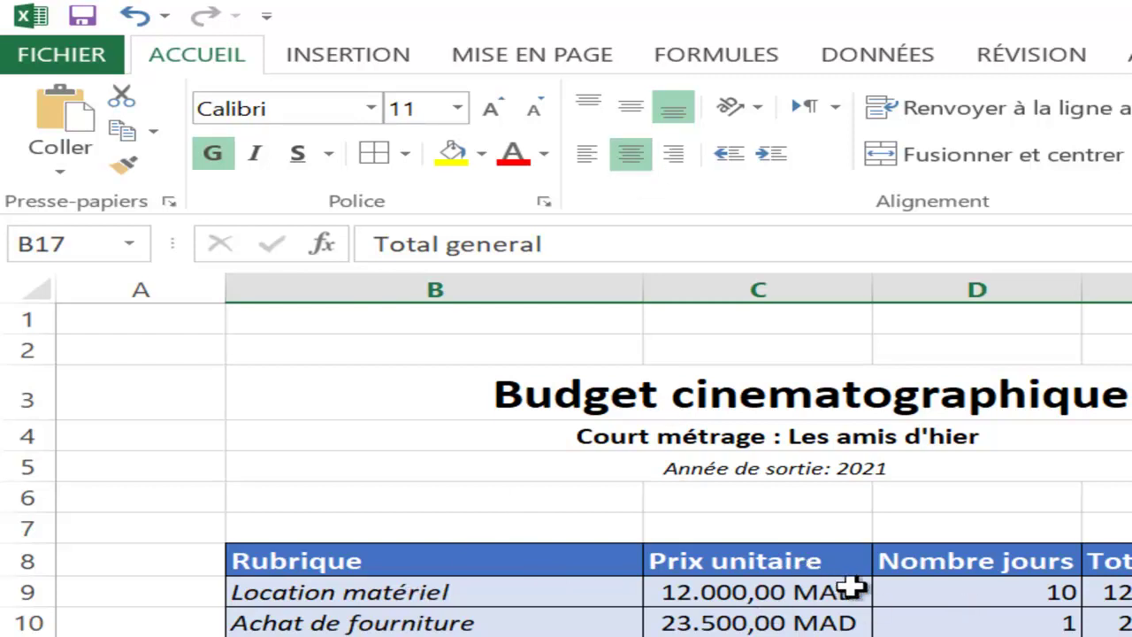
{"action": "left_click_drag", "start_coordinate": [935, 596], "coordinate": [935, 636]}
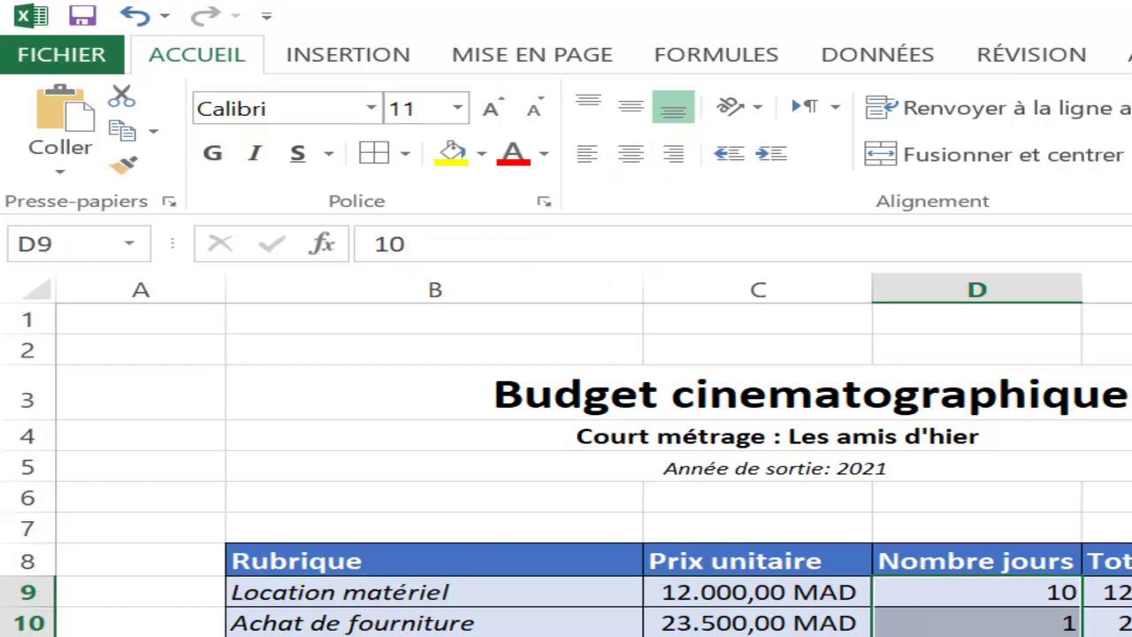
{"action": "left_click_drag", "start_coordinate": [1131, 592], "coordinate": [1131, 636]}
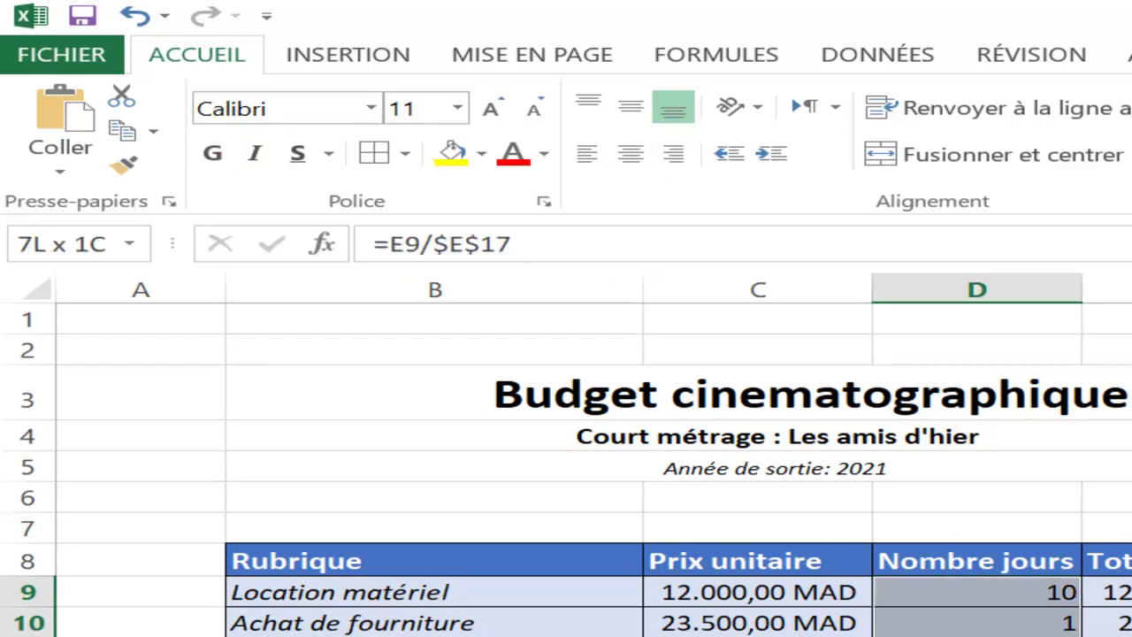
{"action": "left_click", "coordinate": [631, 154]}
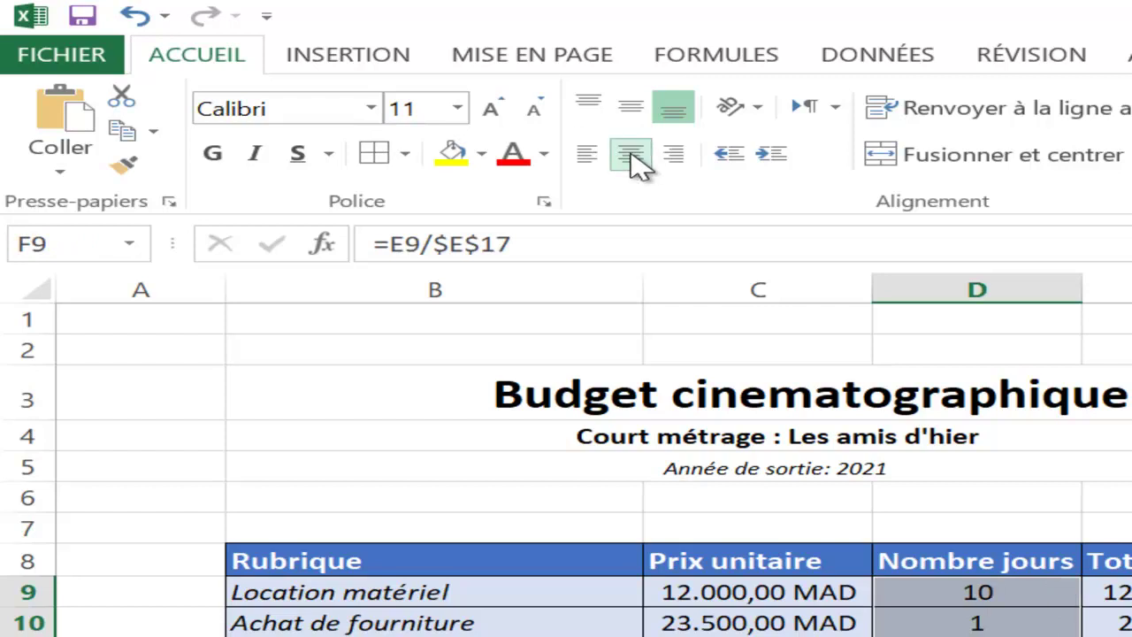
{"action": "left_click", "coordinate": [978, 636]}
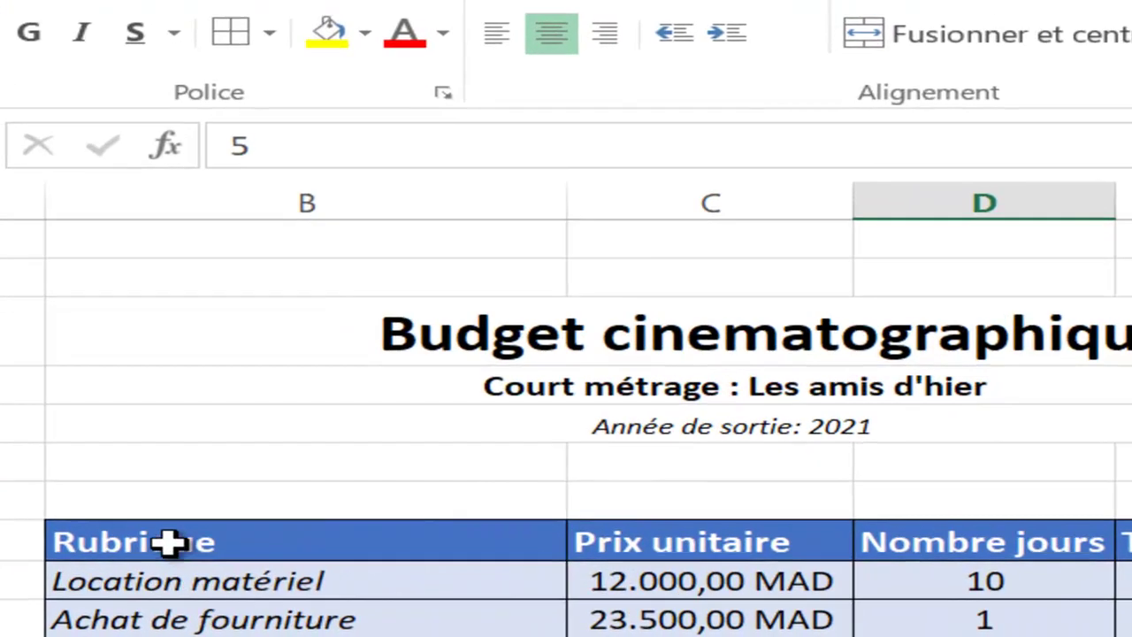
{"action": "left_click_drag", "start_coordinate": [169, 539], "coordinate": [177, 636]}
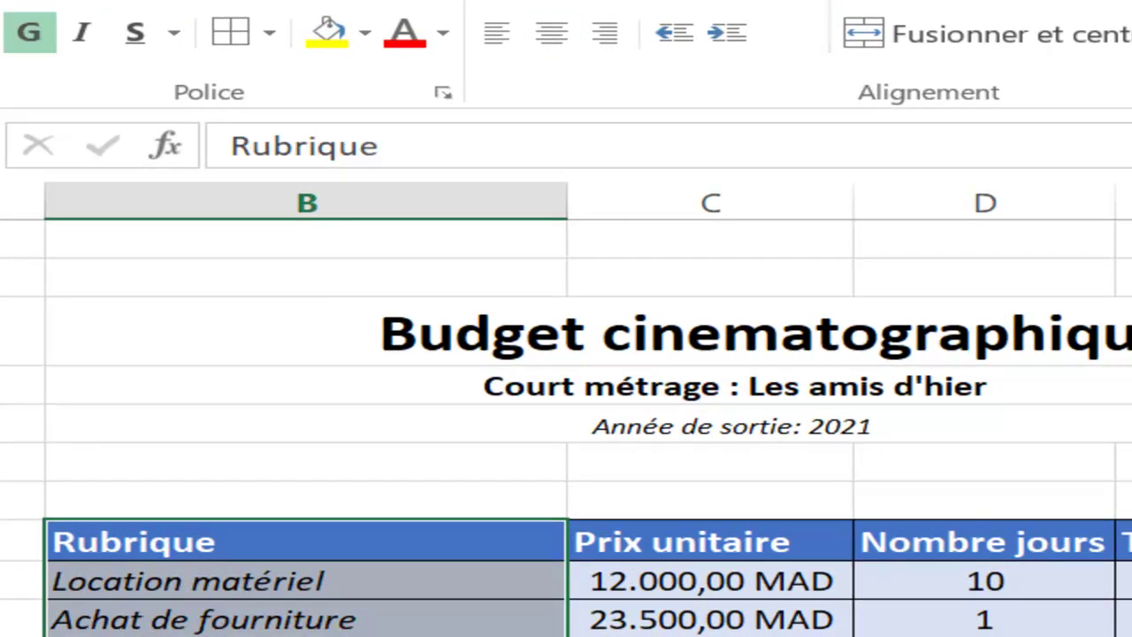
Step: Insert a horizontal bar chart of each Rubrique item's Total from the recommended charts
{"action": "left_click_drag", "start_coordinate": [1128, 542], "coordinate": [133, 541]}
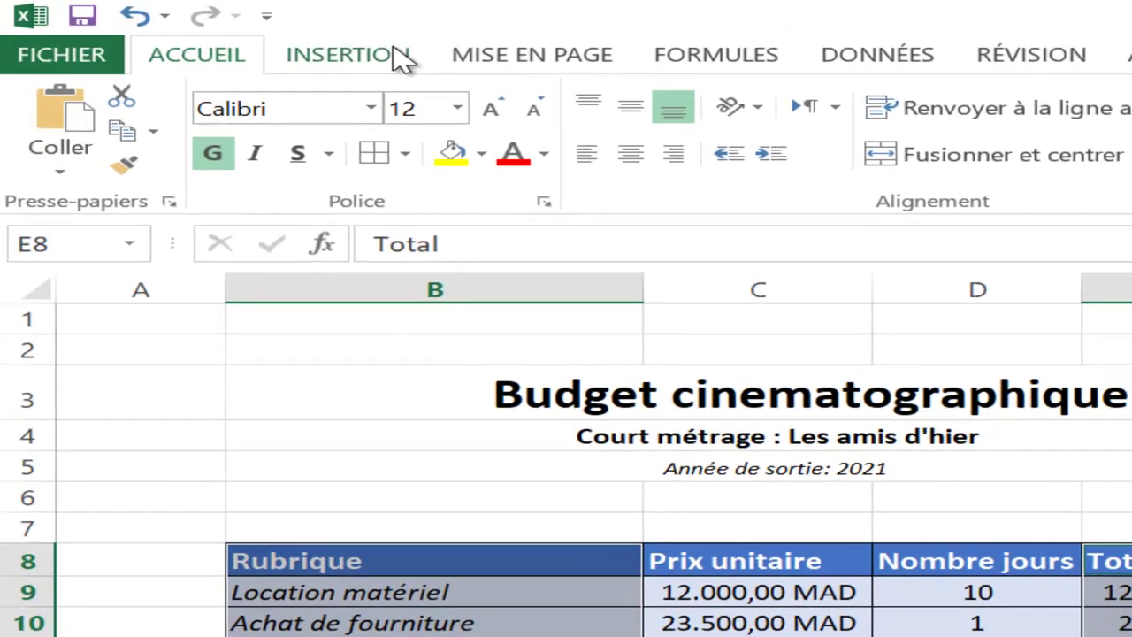
{"action": "left_click", "coordinate": [395, 56]}
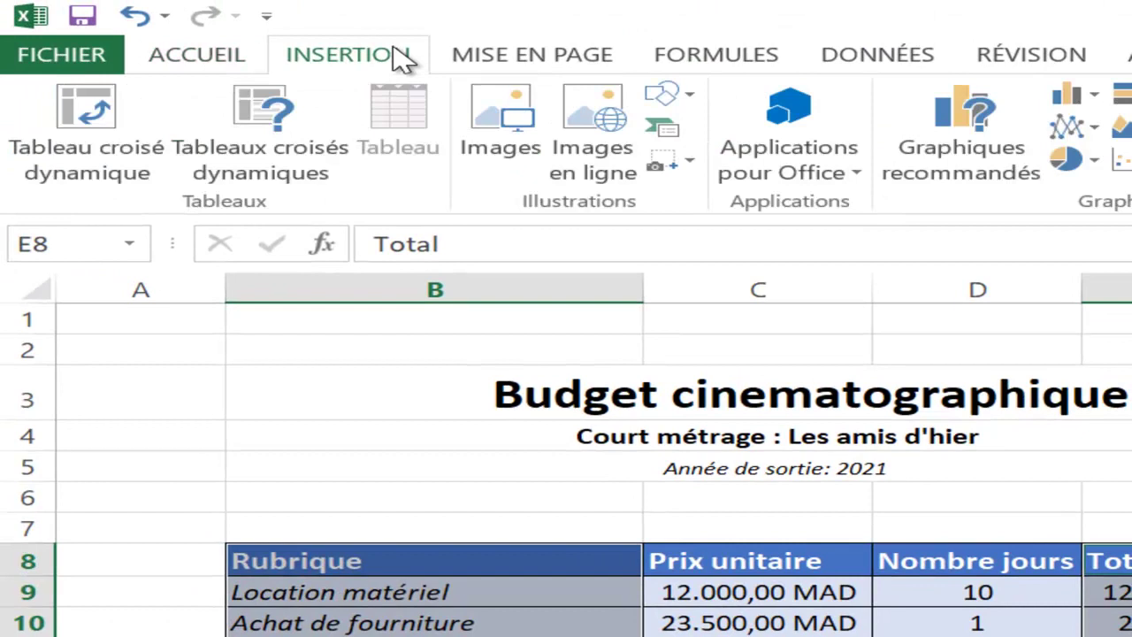
{"action": "left_click", "coordinate": [977, 145]}
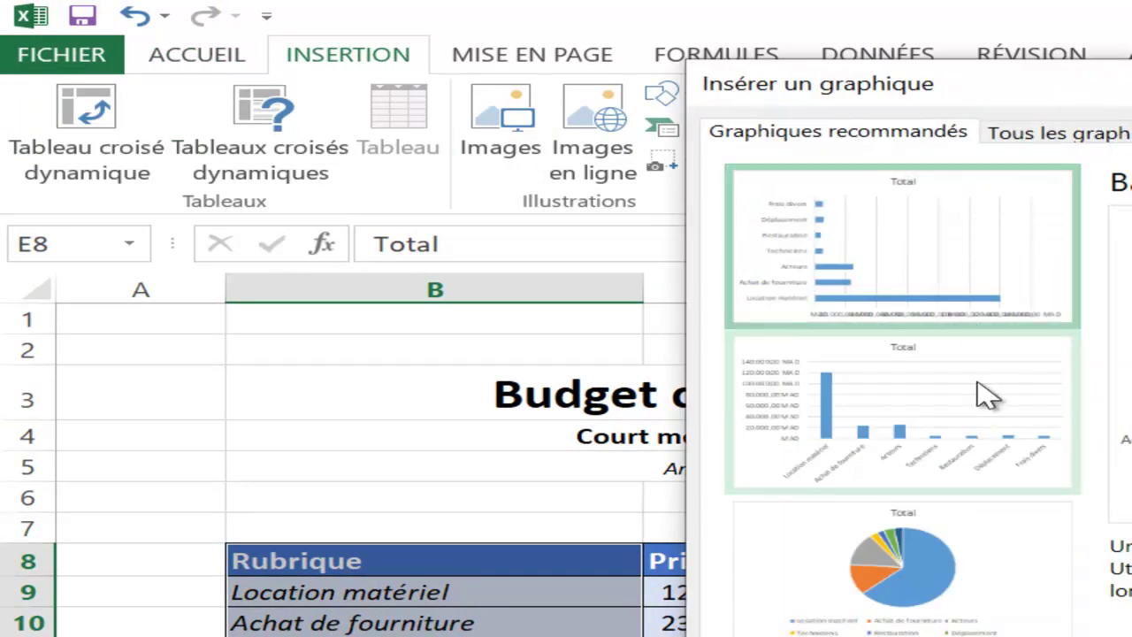
{"action": "left_click", "coordinate": [929, 605]}
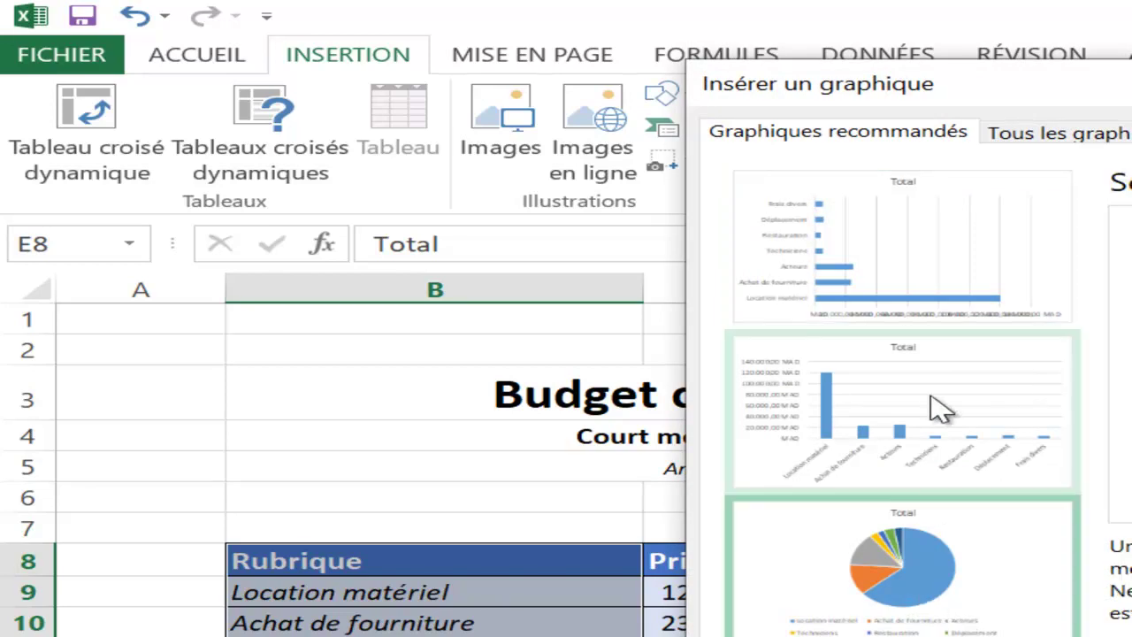
{"action": "left_click", "coordinate": [931, 310]}
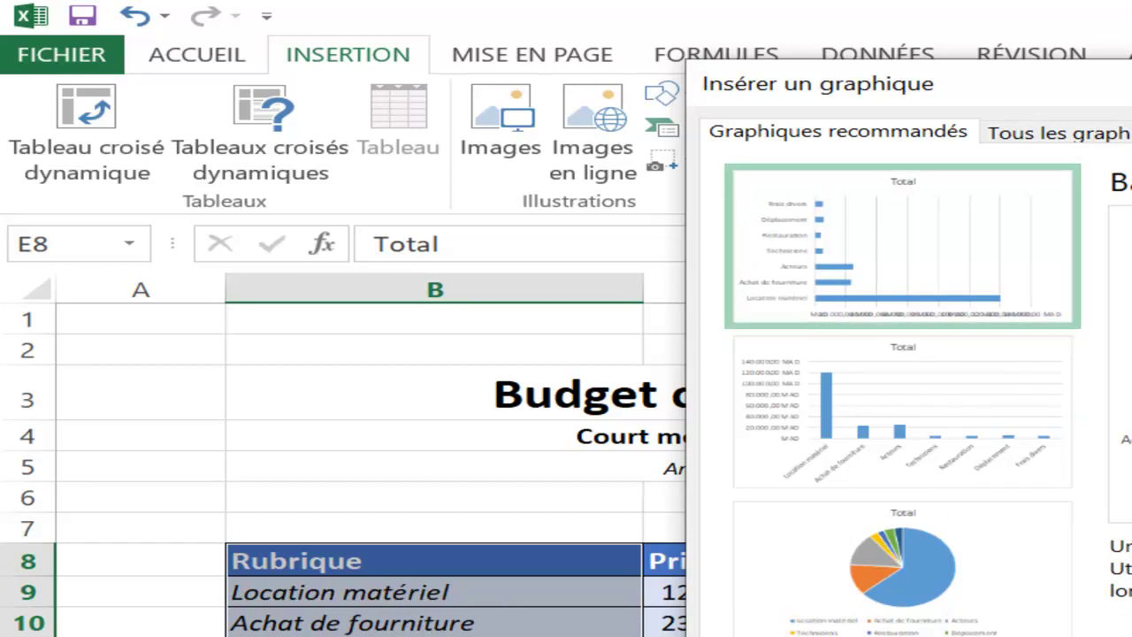
{"action": "key", "text": "Return"}
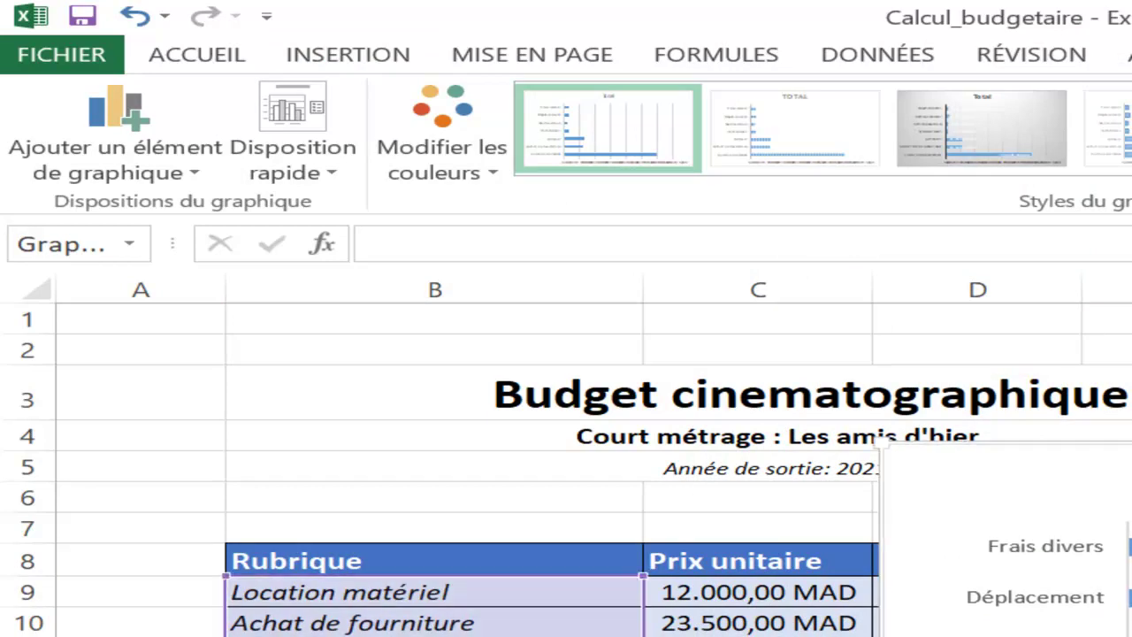
Step: Enlarge the bar chart and collapse the ribbon for more worksheet room
{"action": "left_click_drag", "start_coordinate": [894, 453], "coordinate": [1128, 634]}
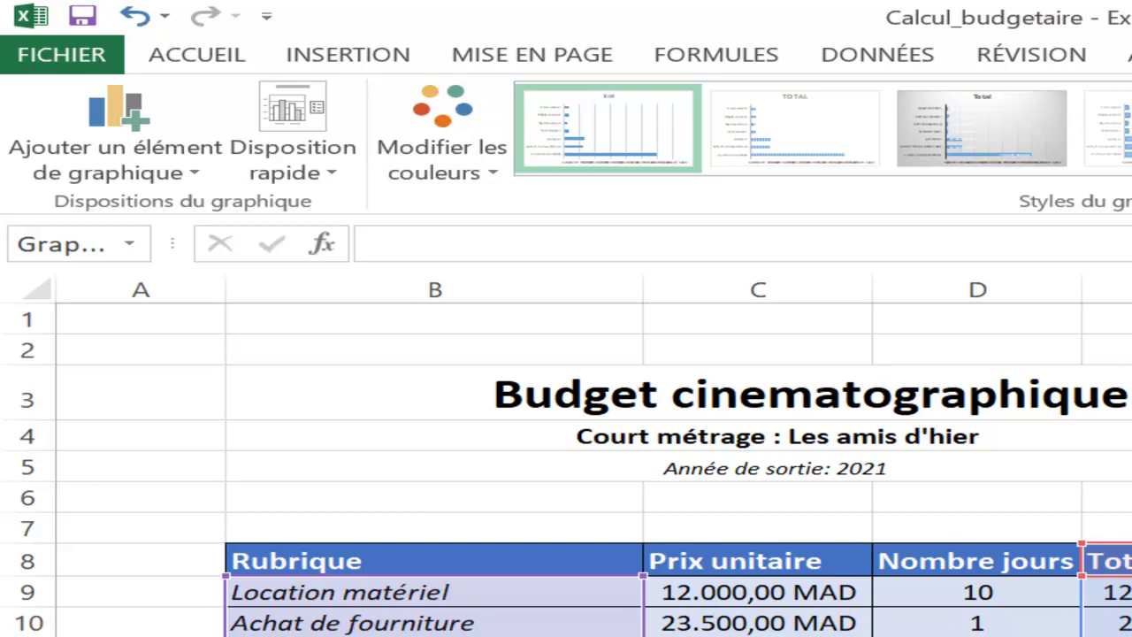
{"action": "scroll", "coordinate": [566, 468], "scroll_direction": "down", "scroll_amount": 1}
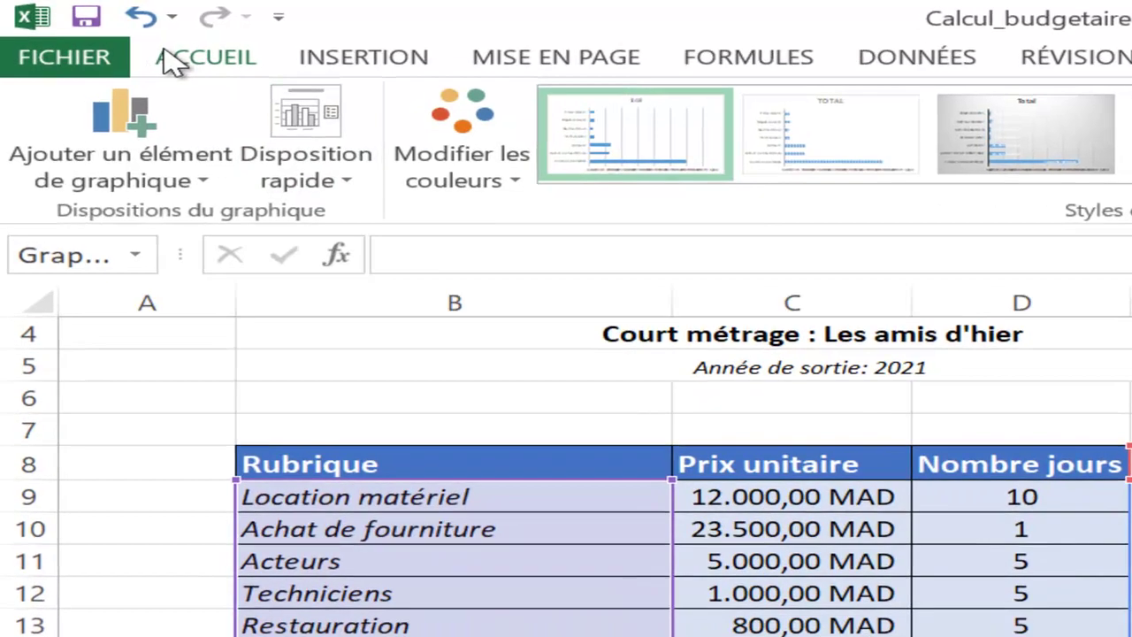
{"action": "left_click", "coordinate": [166, 55]}
{"action": "double_click", "coordinate": [167, 54]}
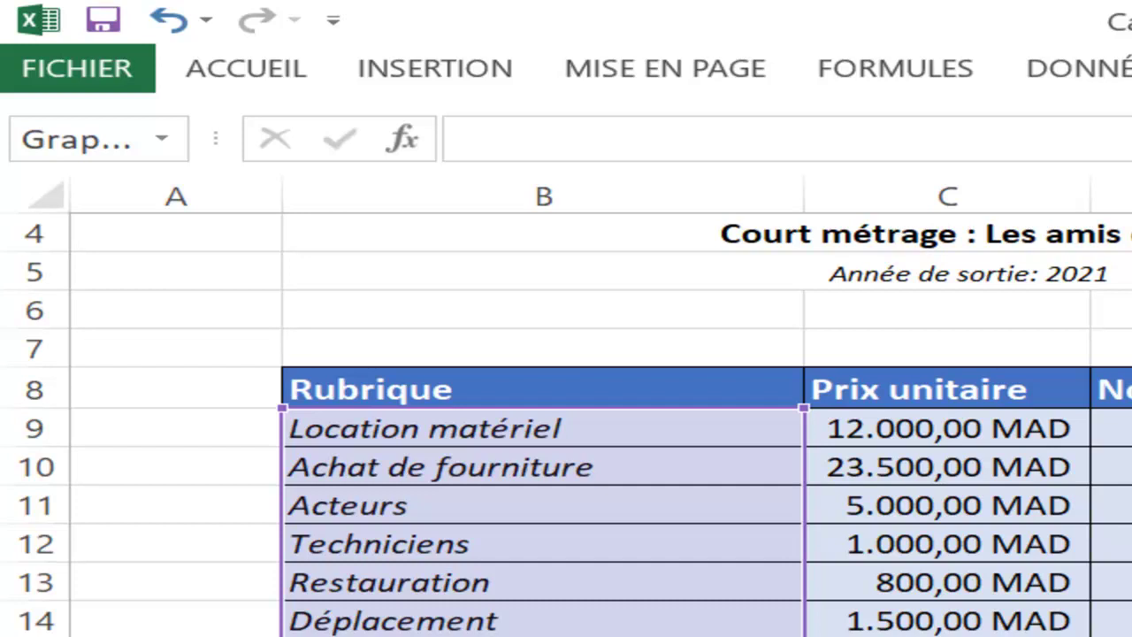
Step: Save the Calcul_budgetaire workbook
{"action": "scroll", "coordinate": [567, 424], "scroll_direction": "up", "scroll_amount": 1}
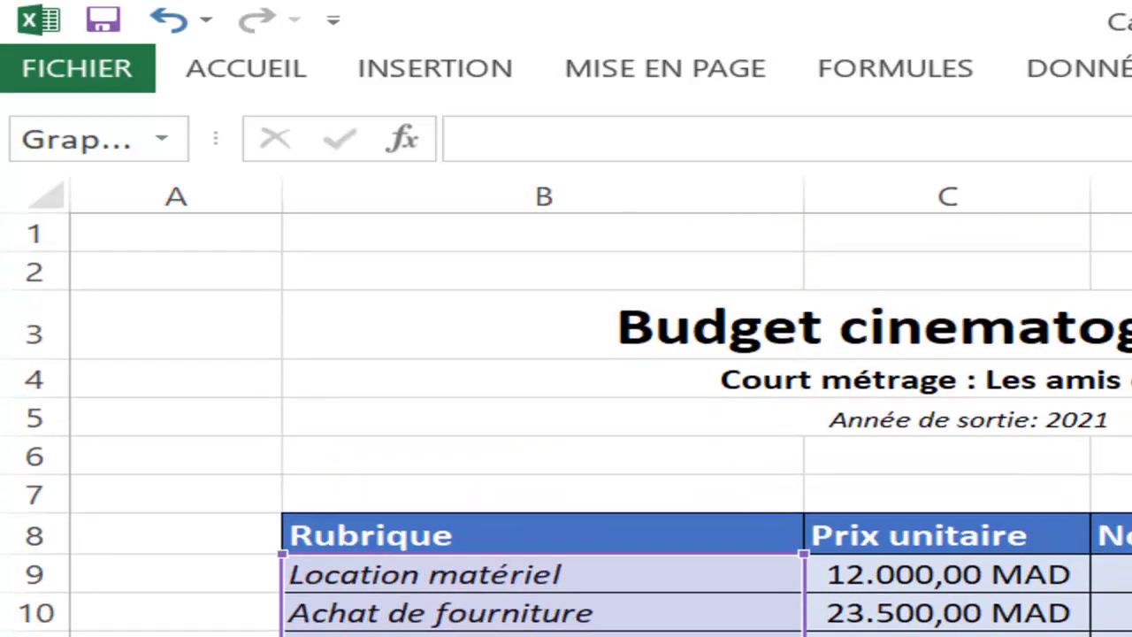
{"action": "scroll", "coordinate": [567, 425], "scroll_direction": "down", "scroll_amount": 1}
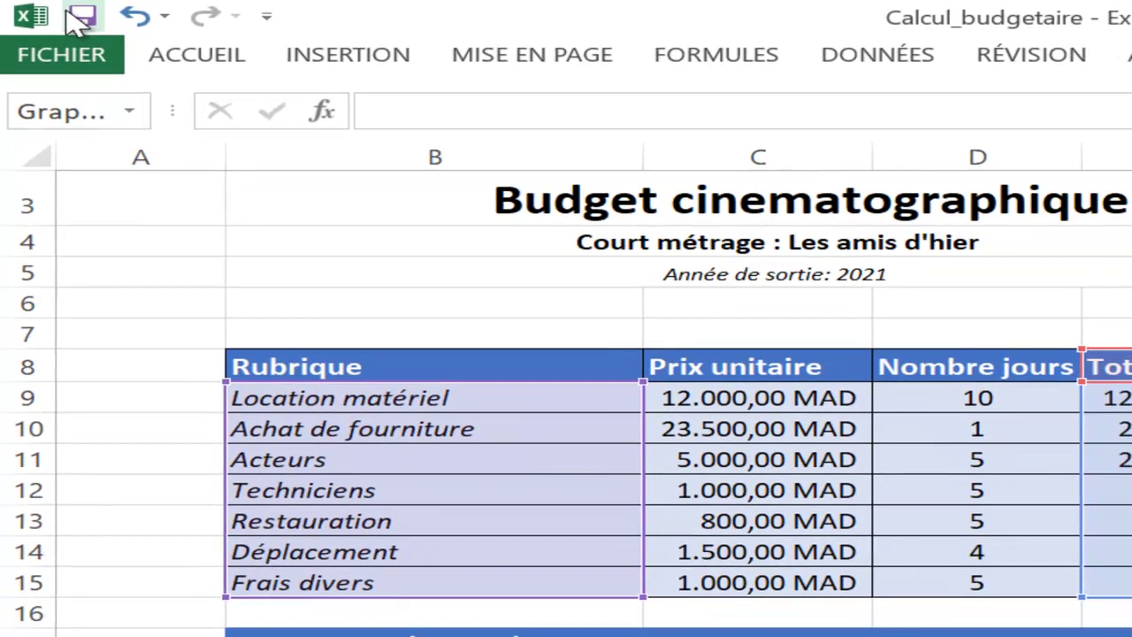
{"action": "left_click", "coordinate": [69, 16]}
{"action": "left_click", "coordinate": [69, 58]}
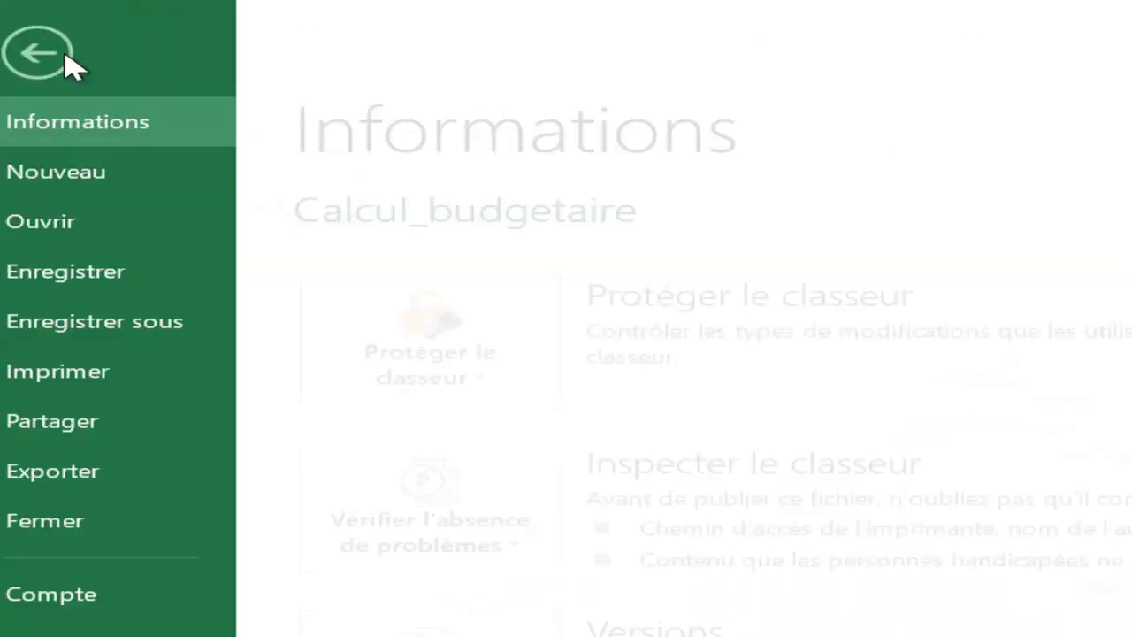
{"action": "left_click", "coordinate": [139, 373]}
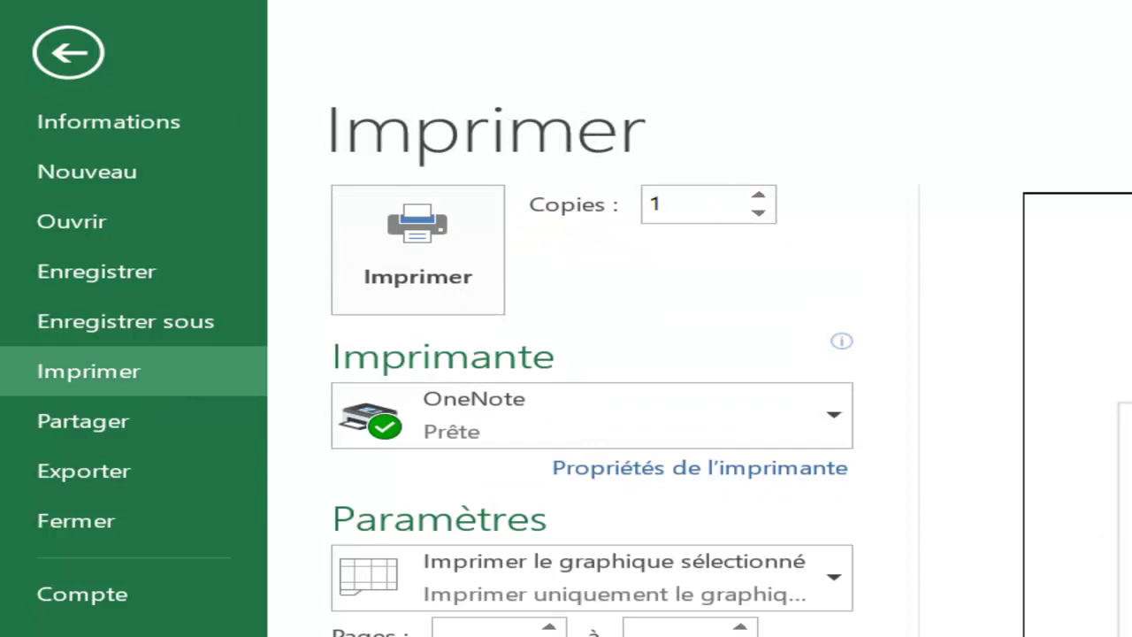
{"action": "left_click", "coordinate": [715, 579]}
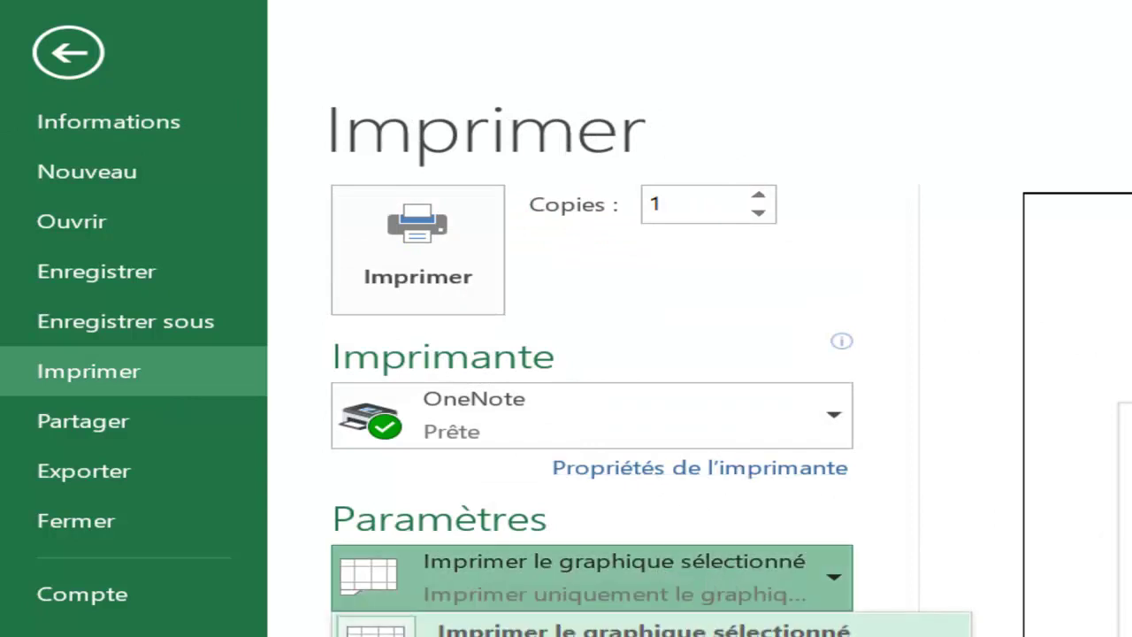
{"action": "left_click", "coordinate": [906, 520]}
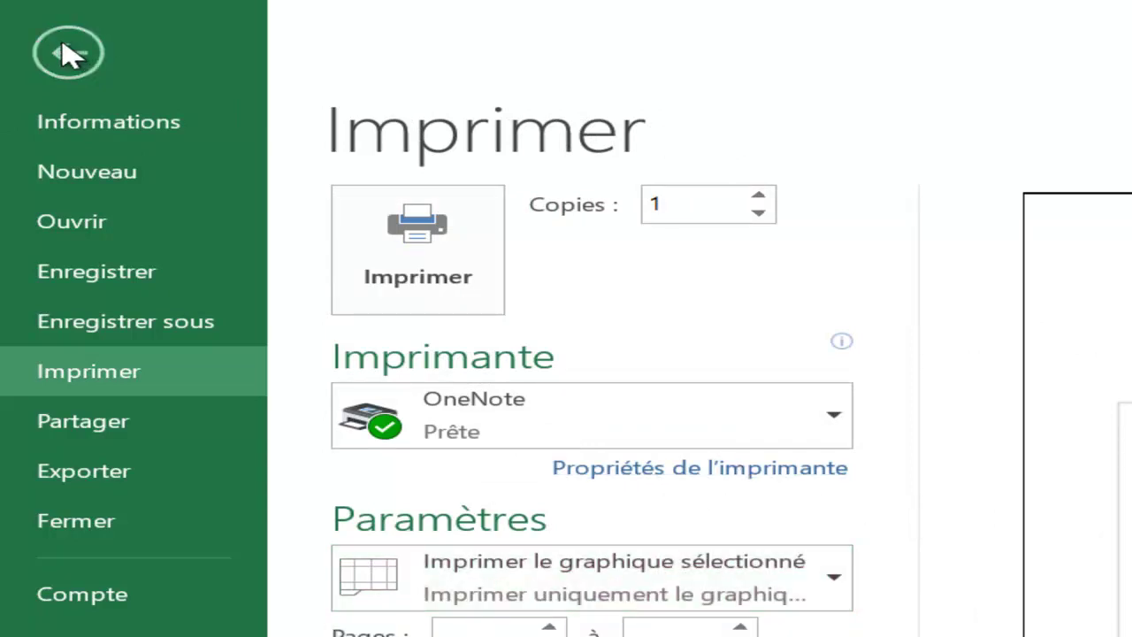
{"action": "left_click", "coordinate": [70, 55]}
{"action": "left_click", "coordinate": [340, 276]}
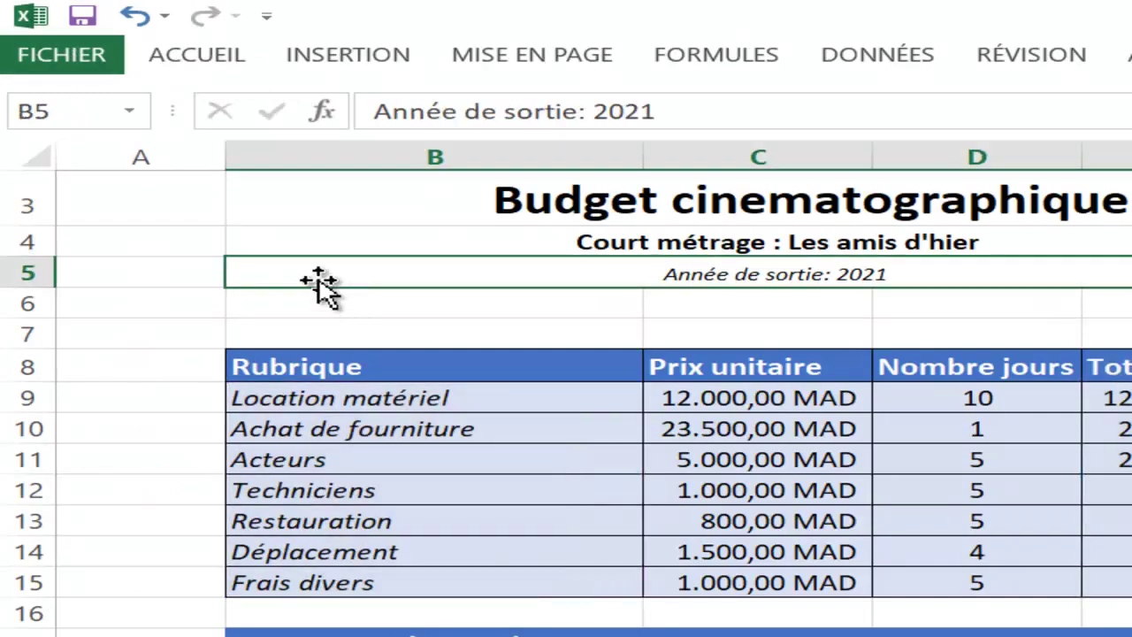
{"action": "left_click", "coordinate": [49, 56]}
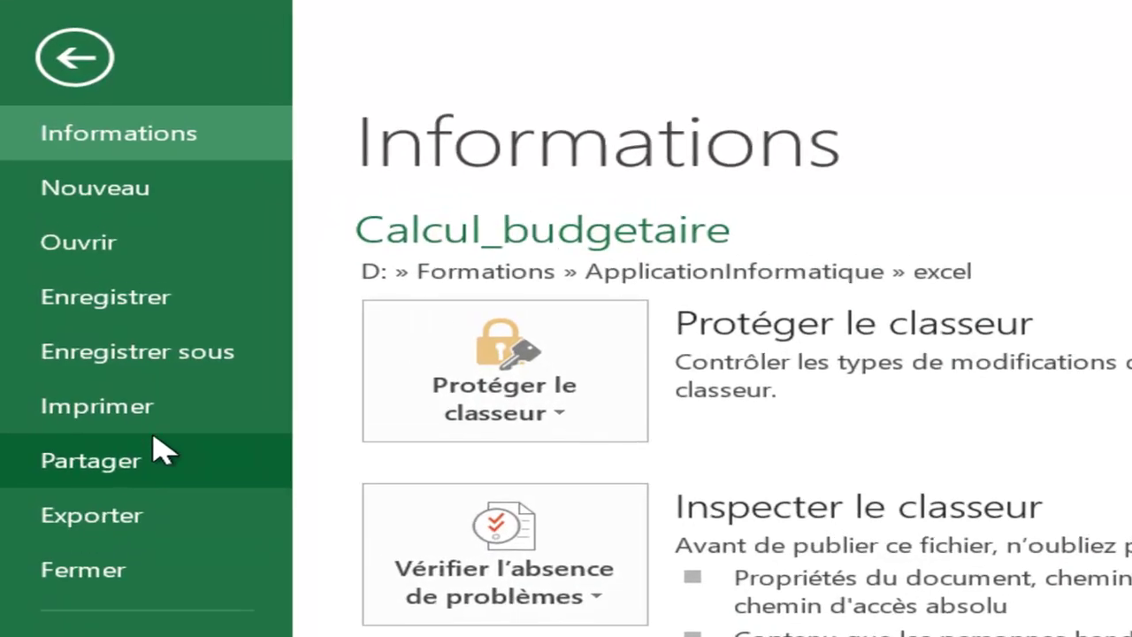
{"action": "left_click", "coordinate": [165, 409]}
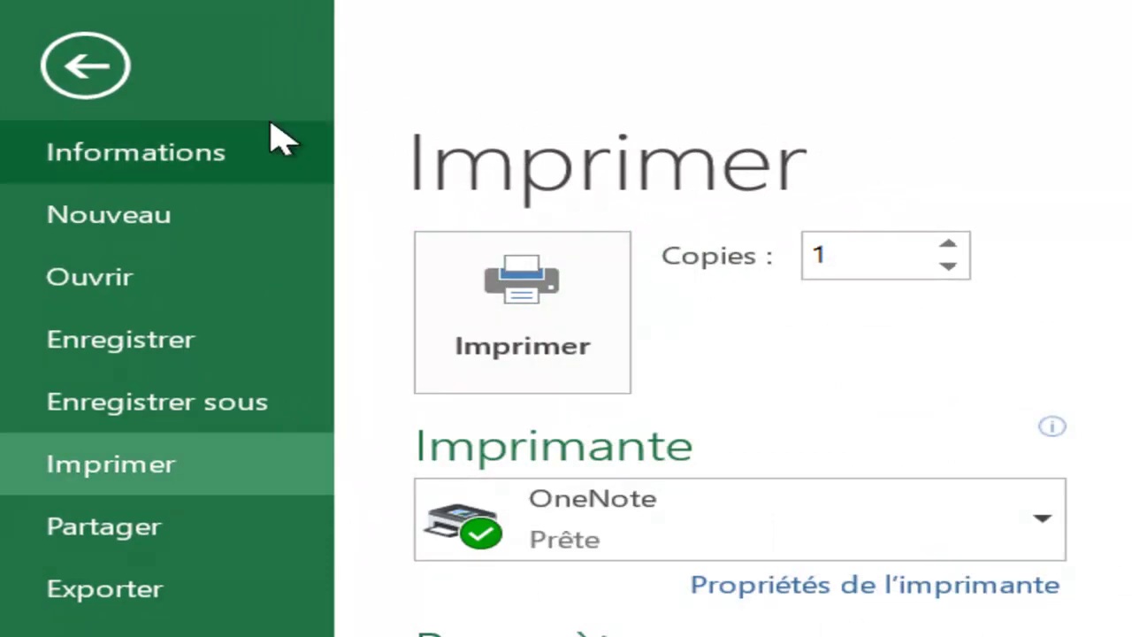
{"action": "left_click", "coordinate": [51, 58]}
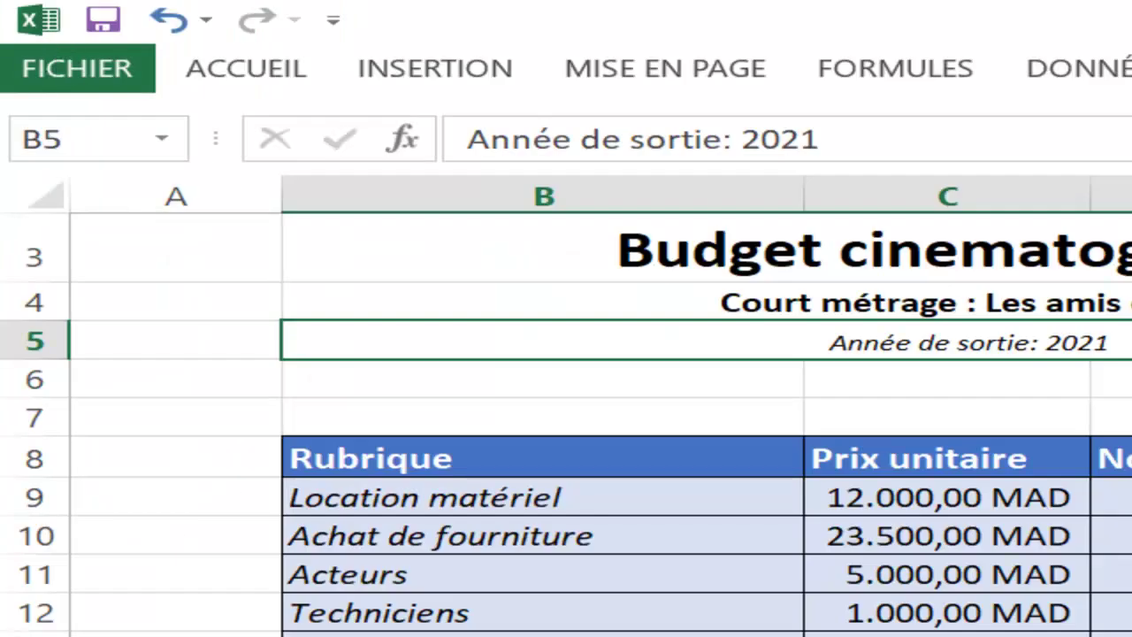